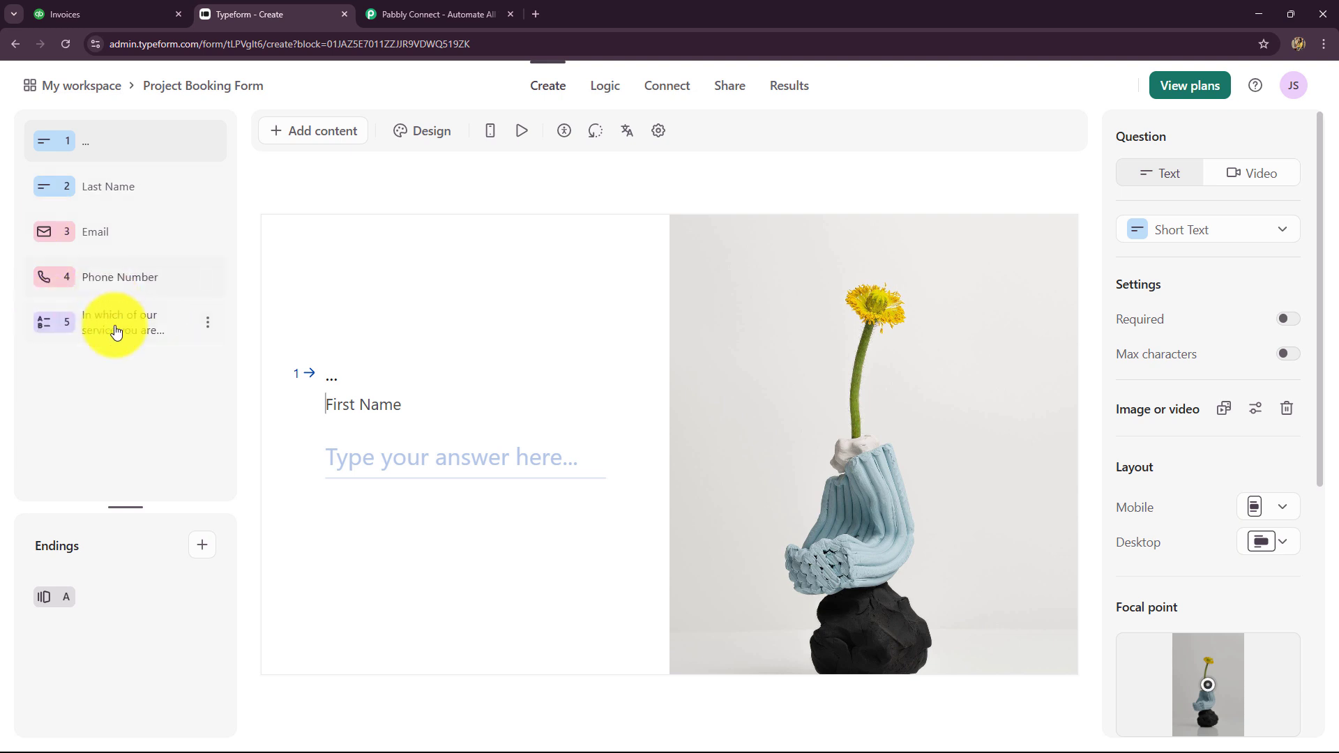
Review the service-interest question's three choices, then switch to the QuickBooks invoices list
click(166, 329)
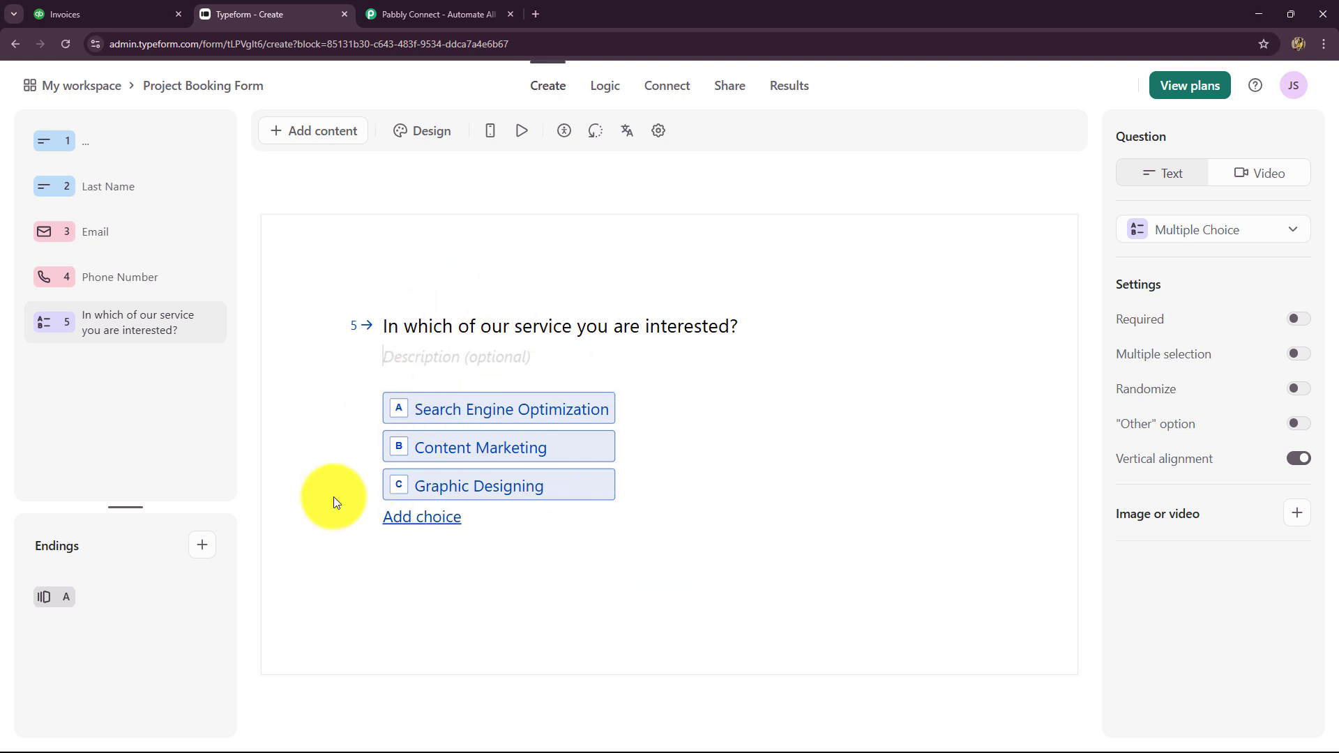
click(94, 12)
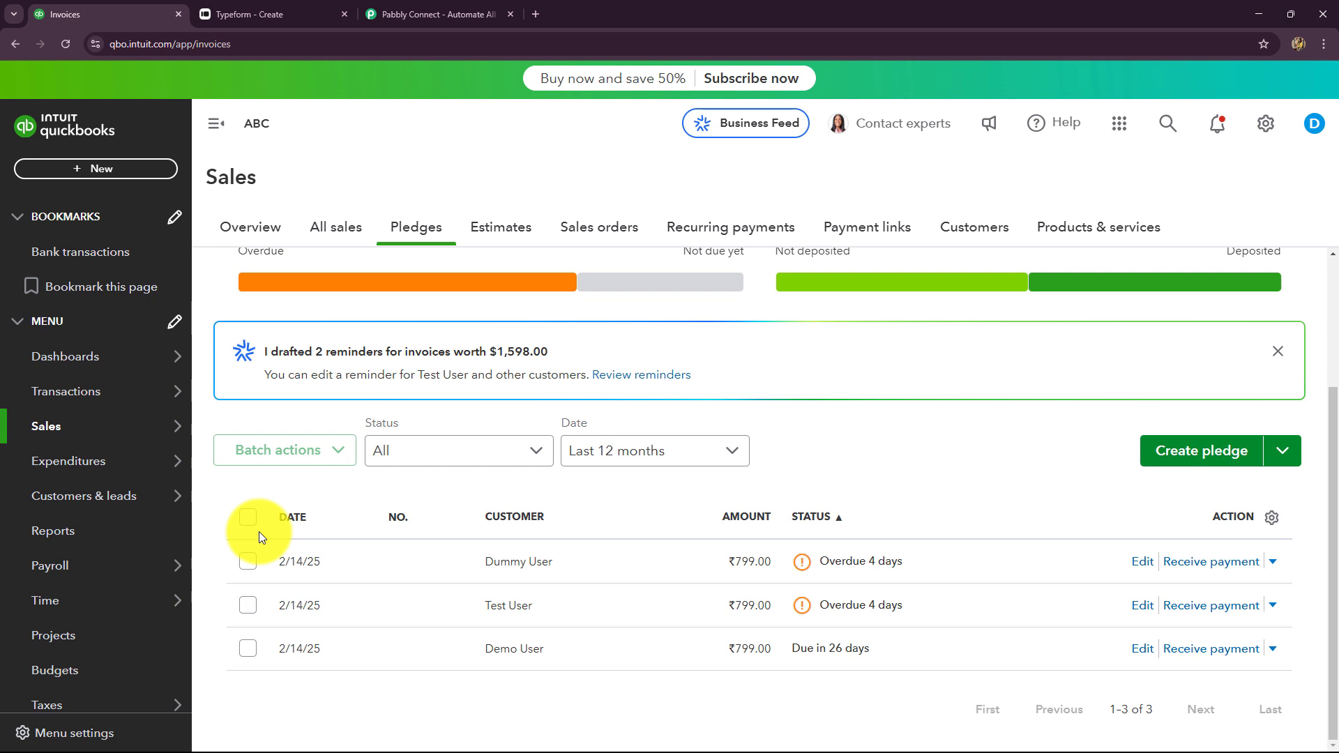
Flip between the Typeform and QuickBooks tabs, ending on the Pabbly Connect homepage
click(219, 8)
click(104, 10)
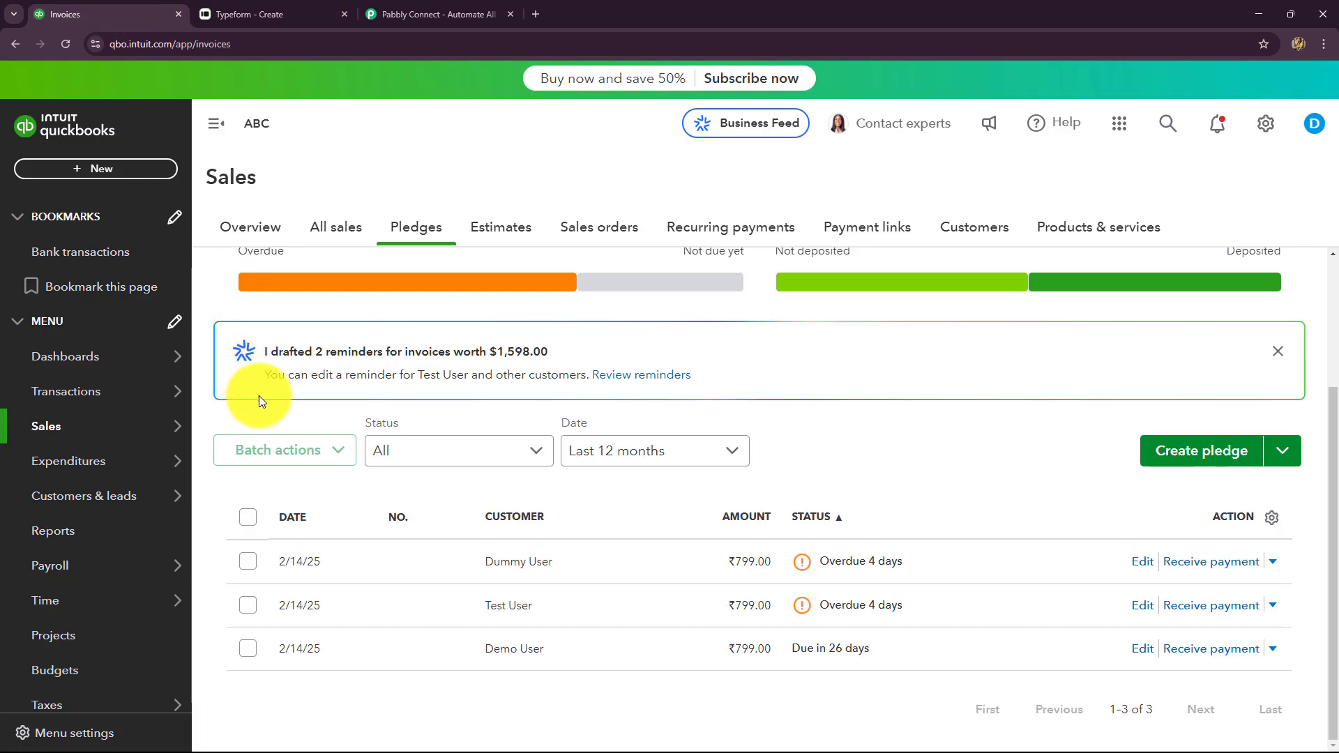
click(283, 10)
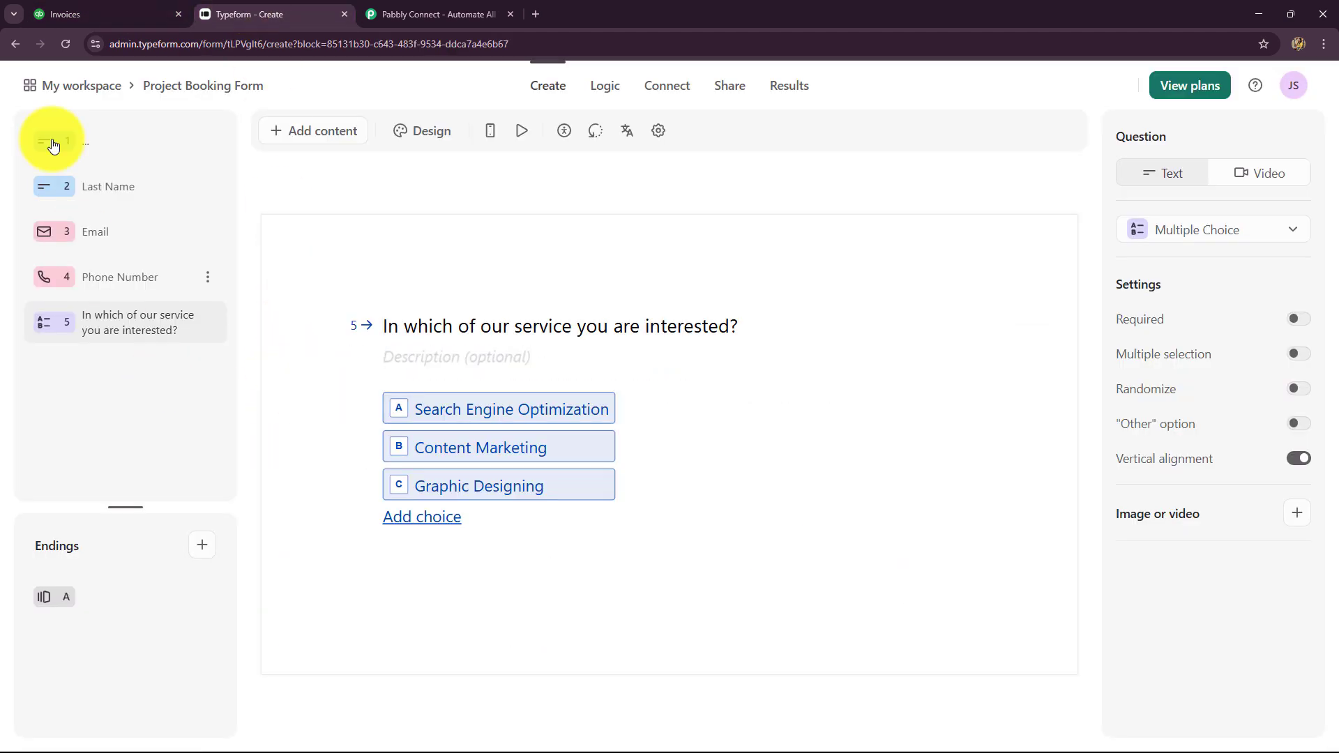
click(60, 9)
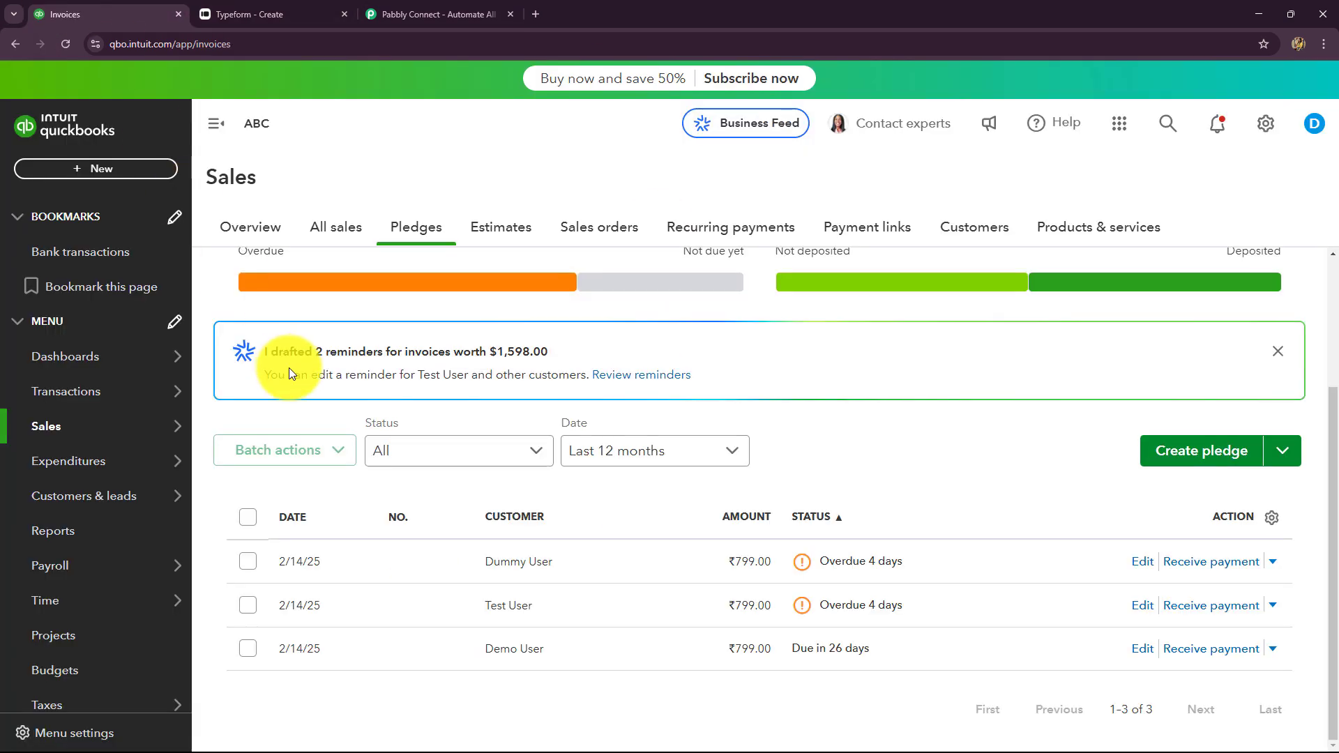
click(390, 12)
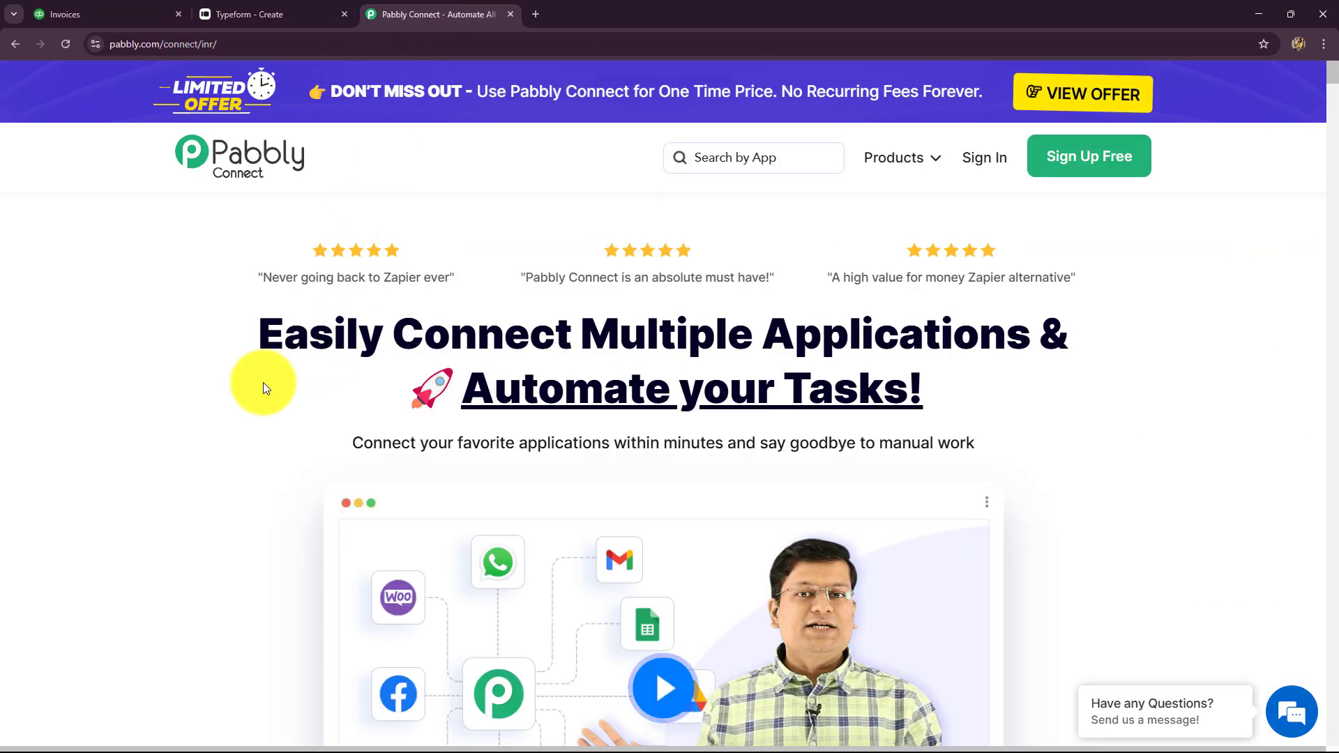
Highlight the Pabbly Connect headline and briefly check the Typeform and QuickBooks tabs
drag(283, 335, 1106, 424)
click(137, 441)
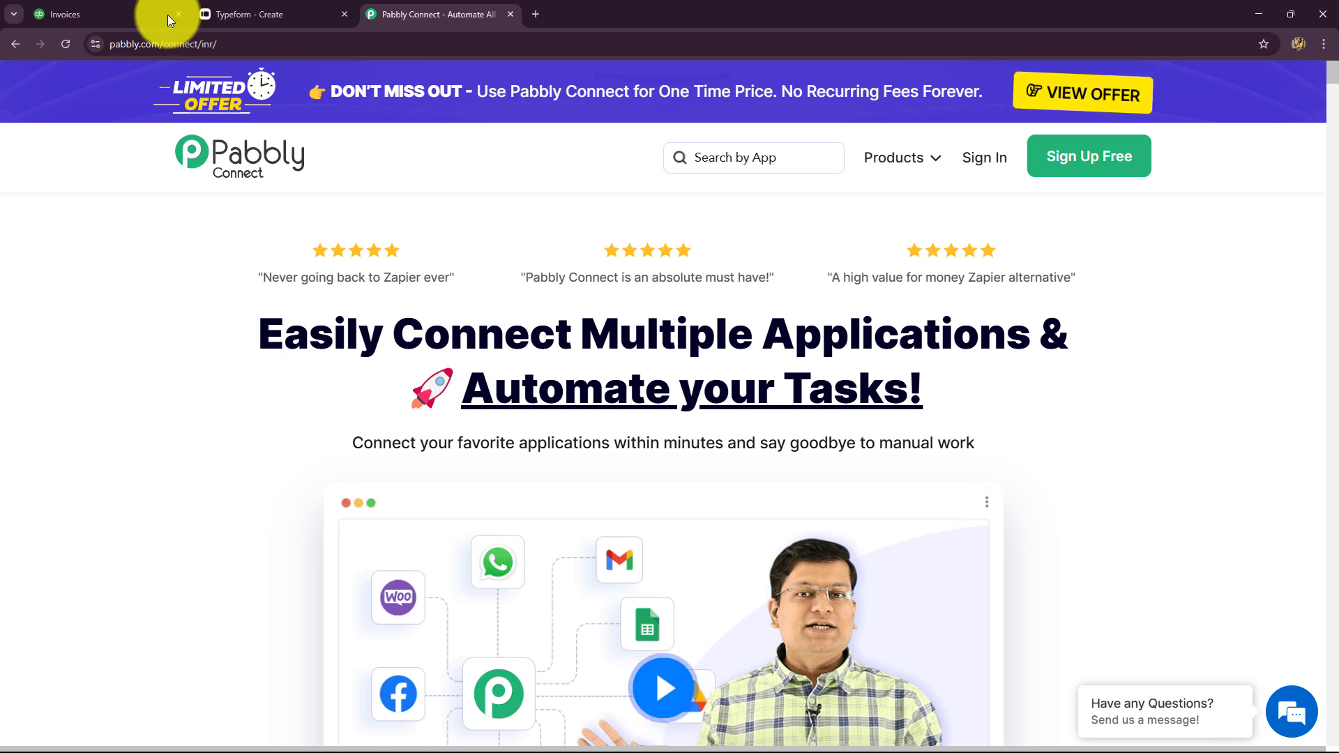
click(223, 8)
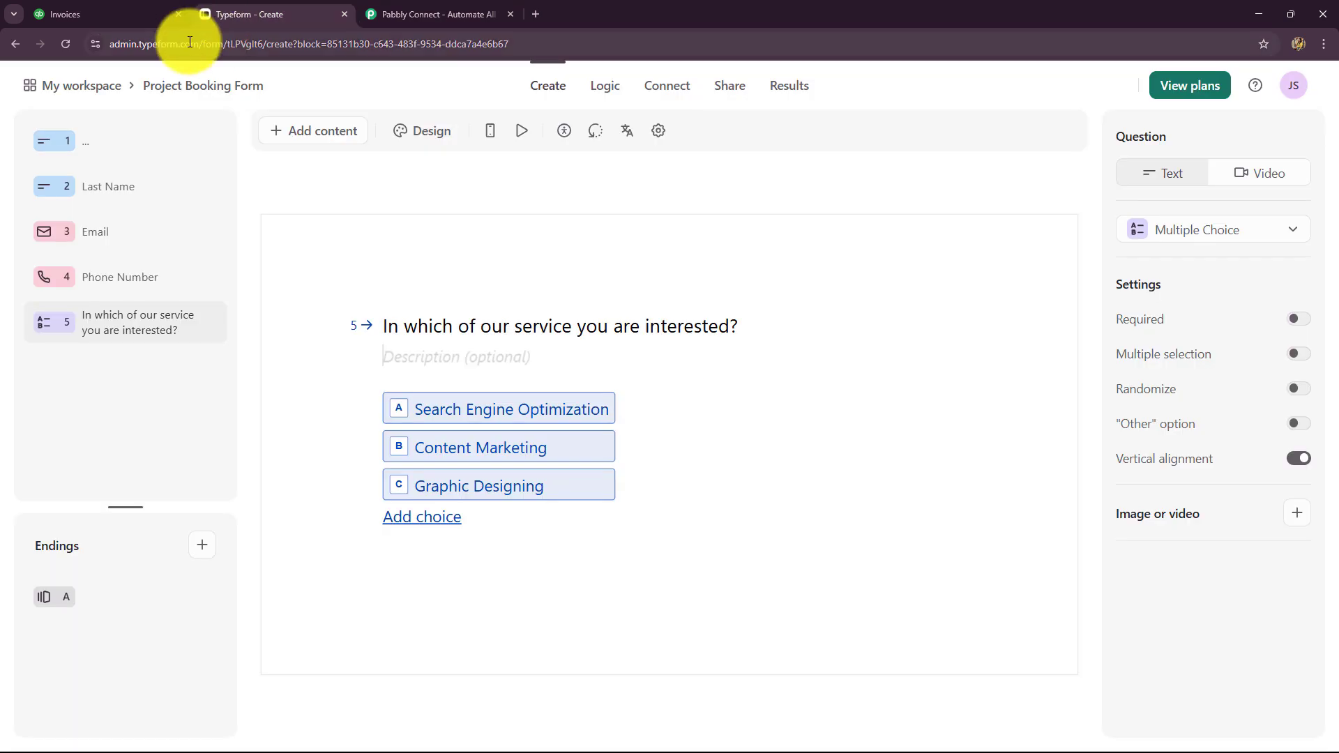
click(115, 12)
click(427, 15)
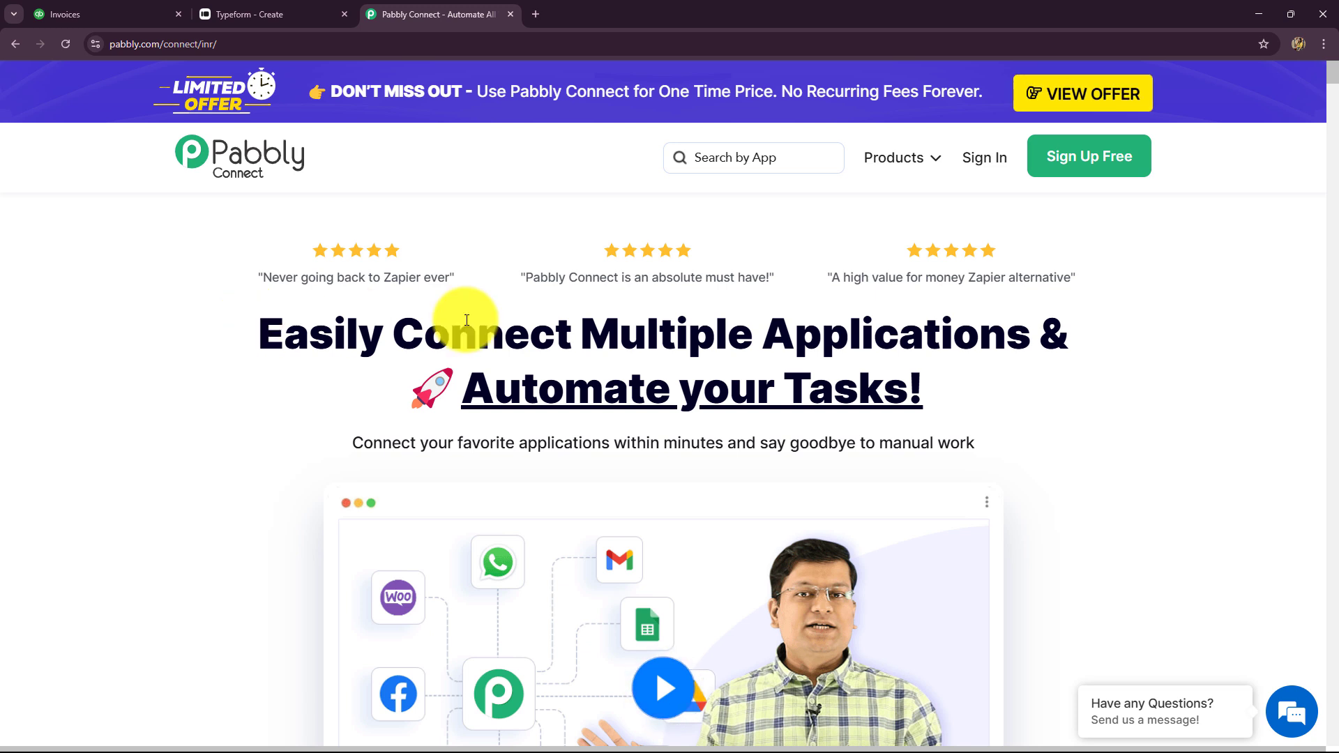
Review the Easily Connect headline and page address, then sign in to the Pabbly account
drag(259, 333, 1114, 364)
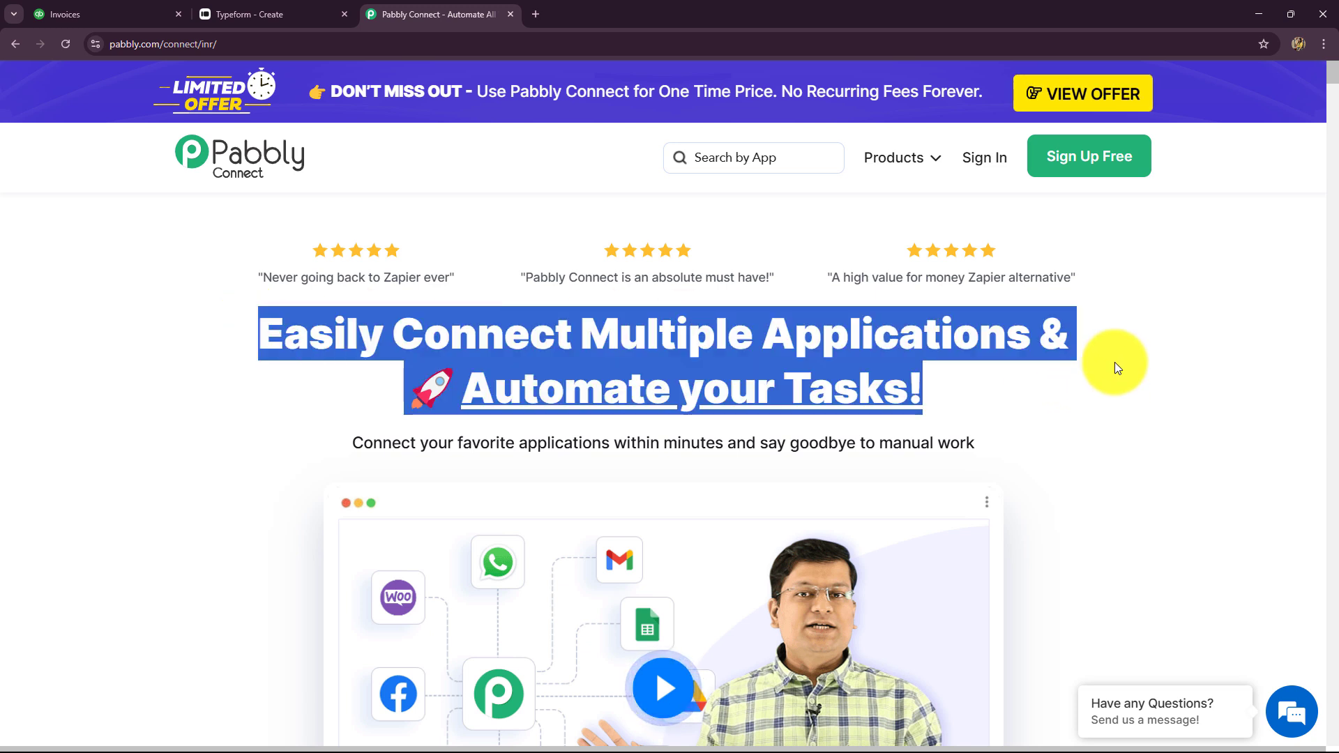
click(242, 44)
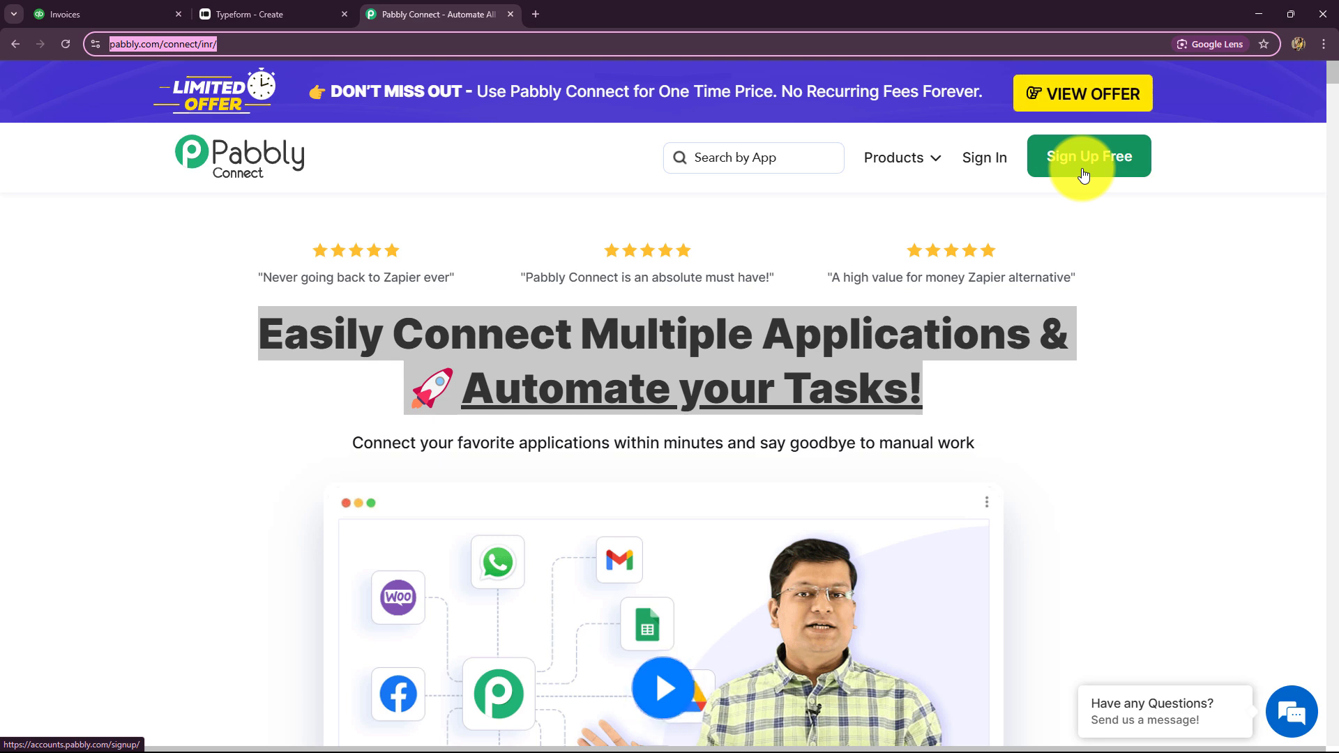
click(206, 286)
drag(242, 328, 1027, 448)
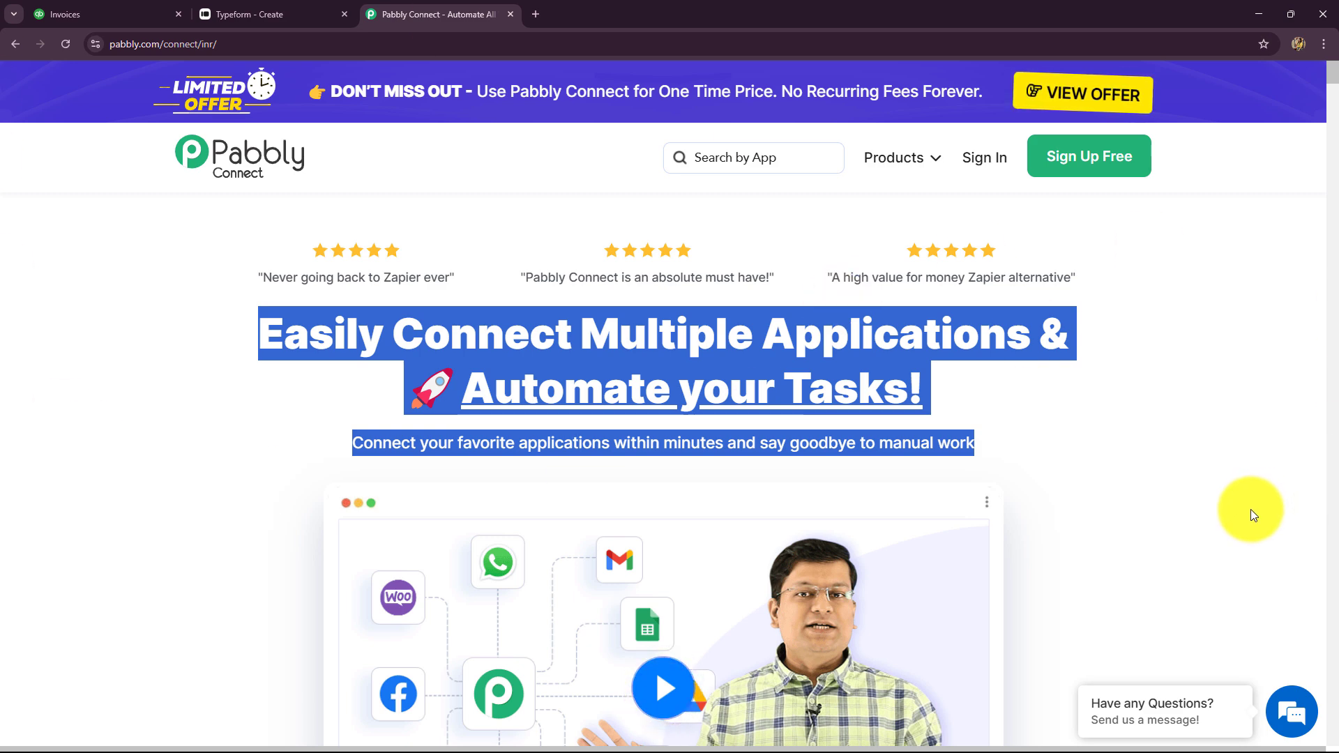
scroll(1233, 503, down, 8)
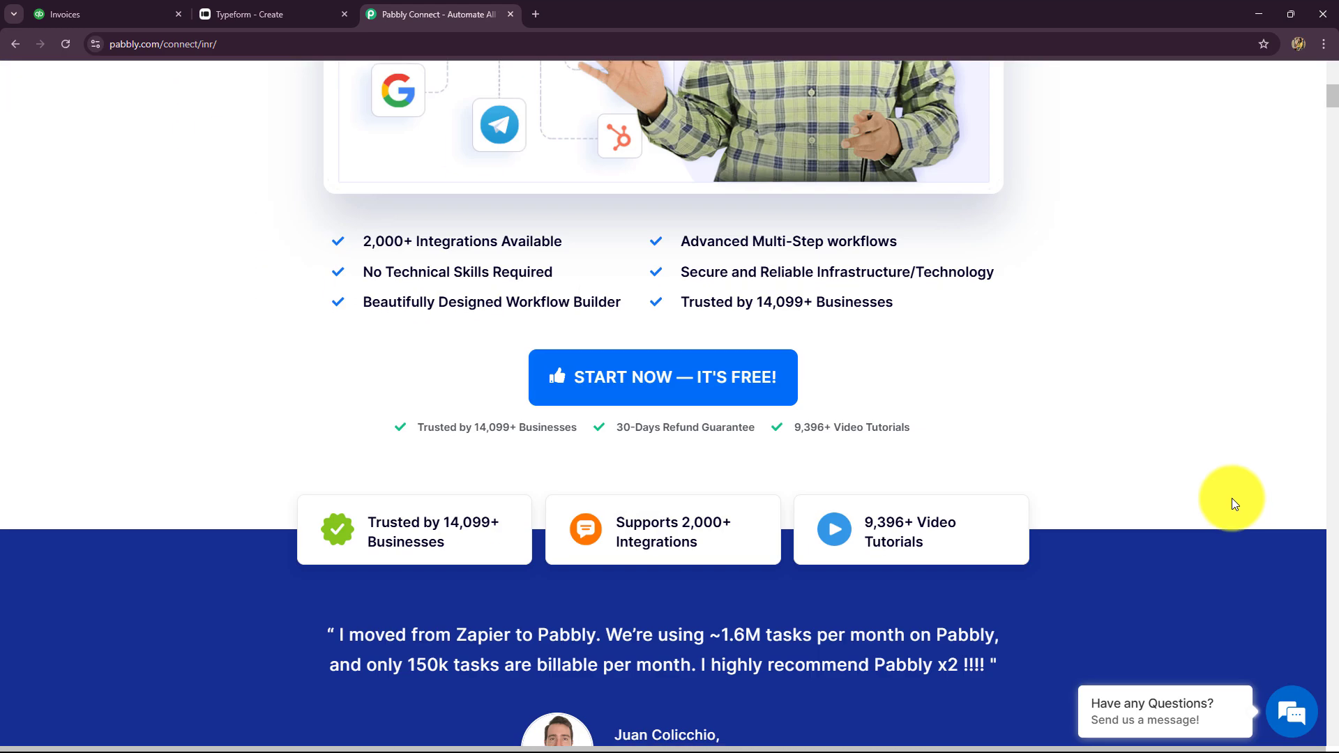
scroll(1231, 498, down, 2)
scroll(1226, 499, up, 10)
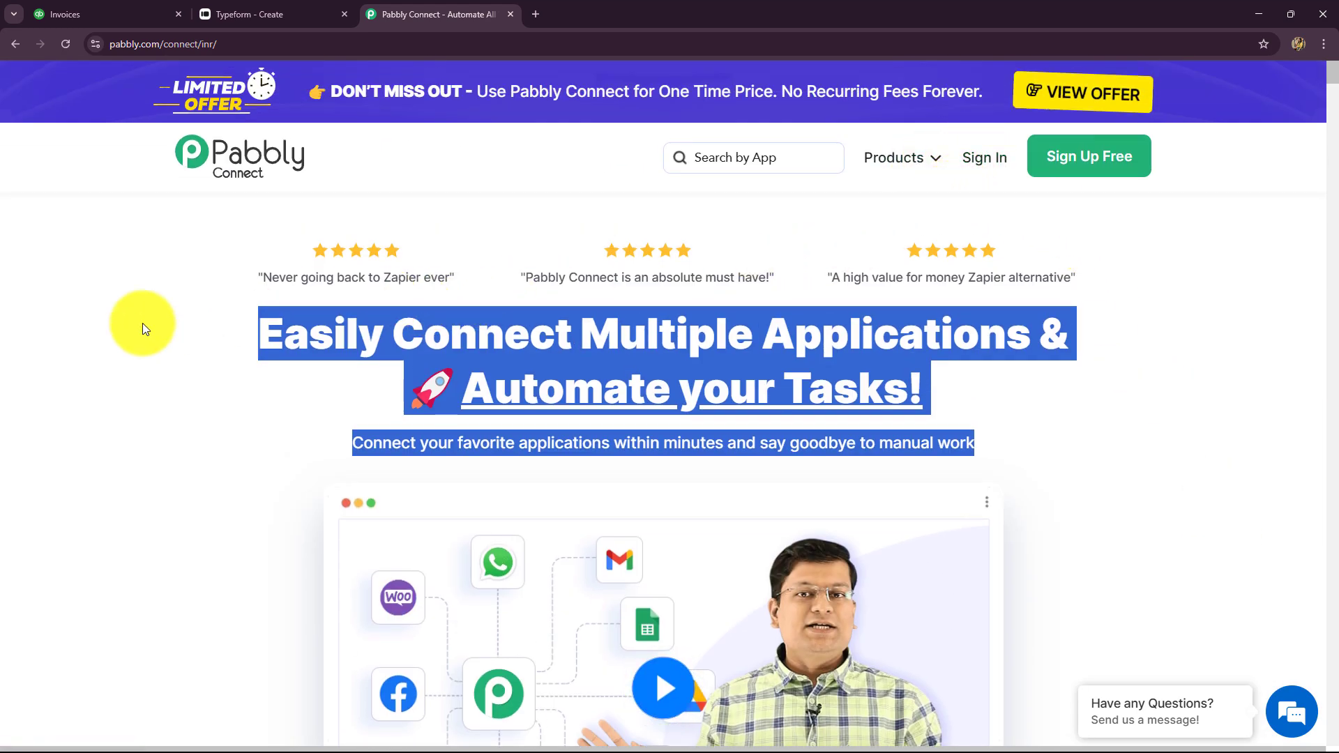
click(1003, 168)
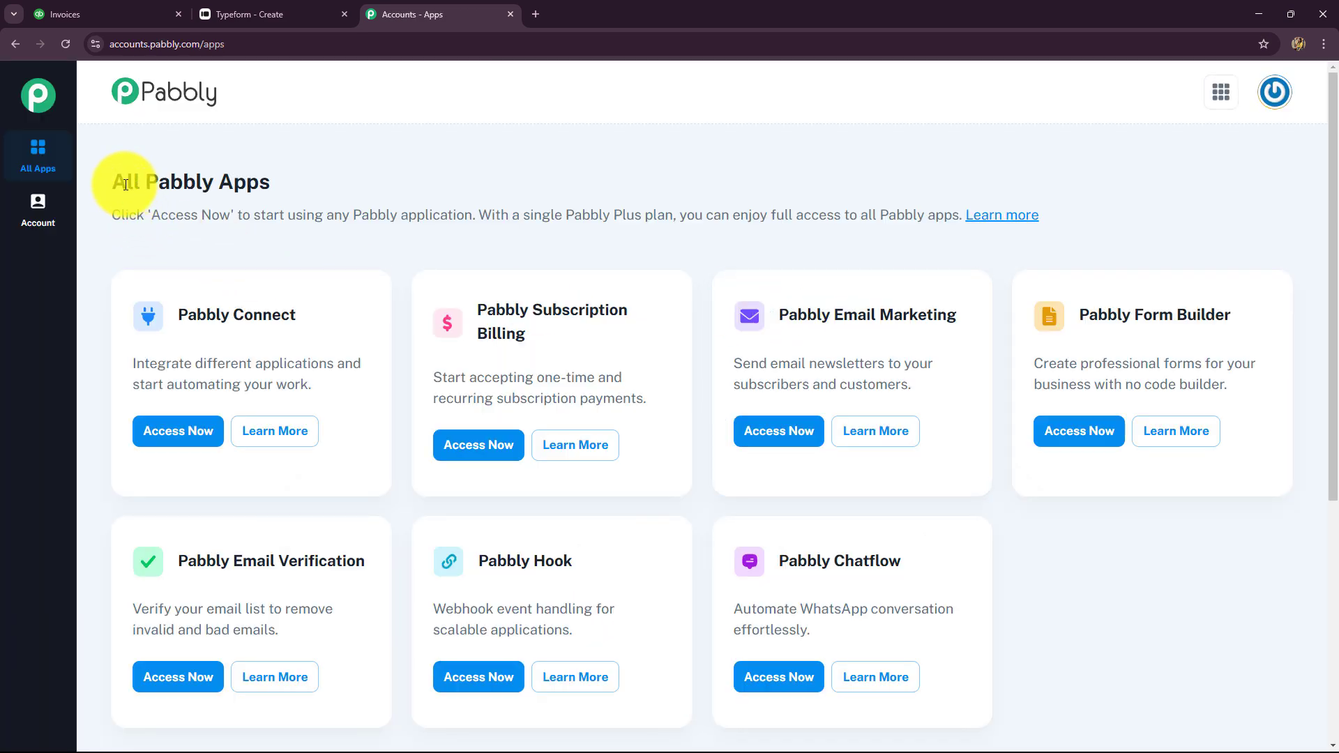
Launch Pabbly Connect from its app card and review the dashboard's 3000 tasks and empty Home folder
drag(126, 183, 263, 179)
scroll(454, 349, down, 4)
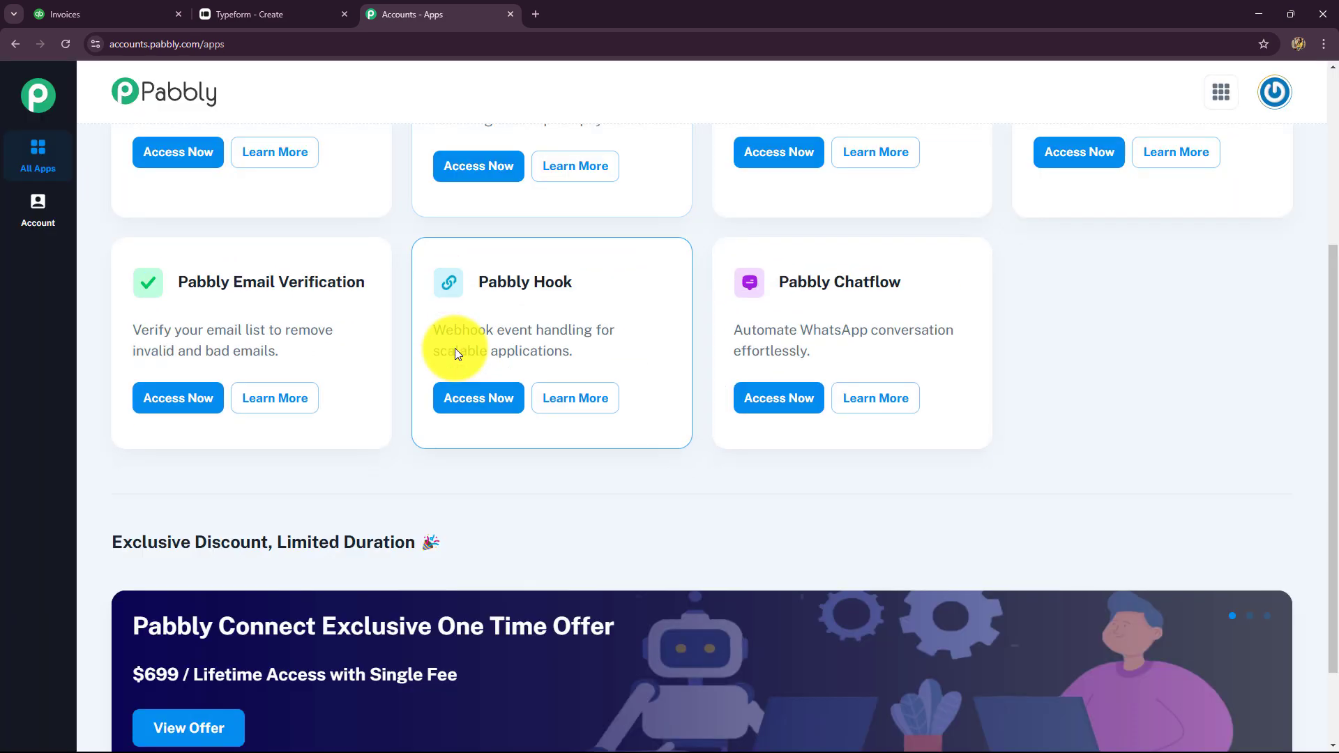
scroll(455, 349, up, 4)
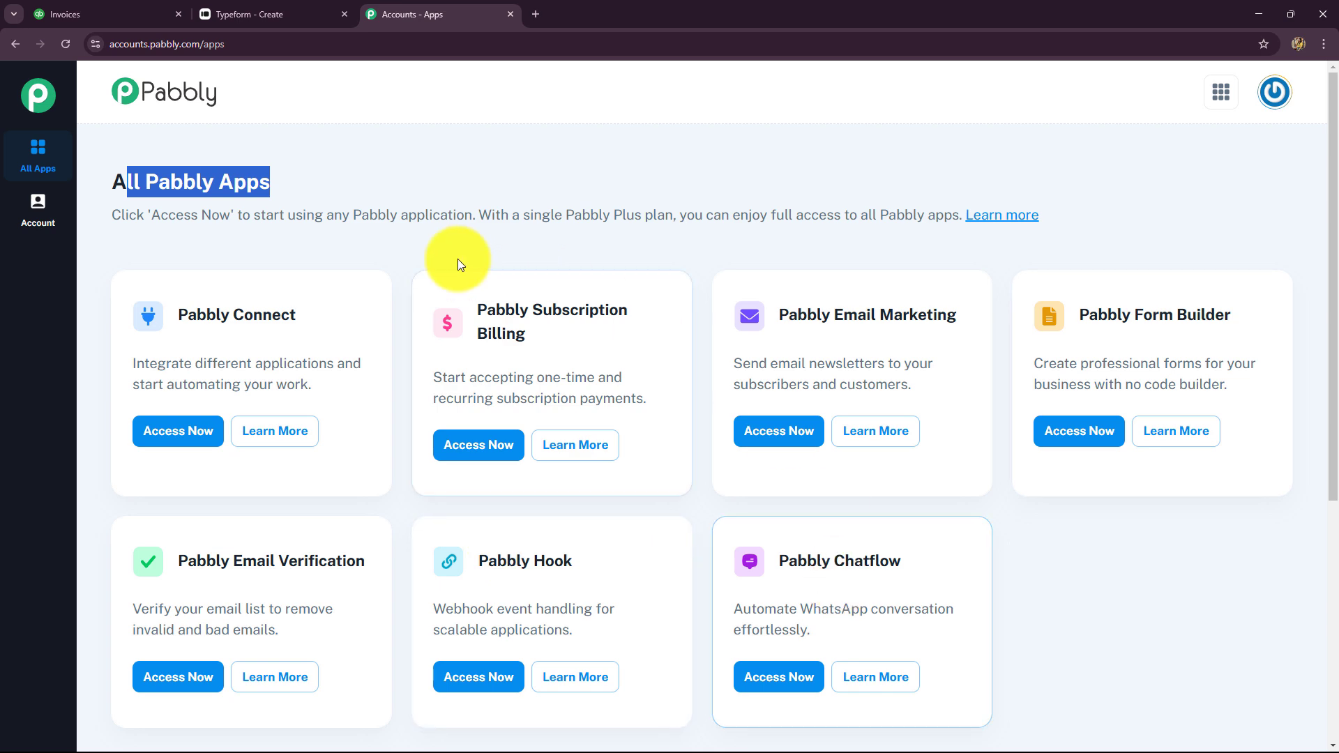
drag(171, 314, 295, 315)
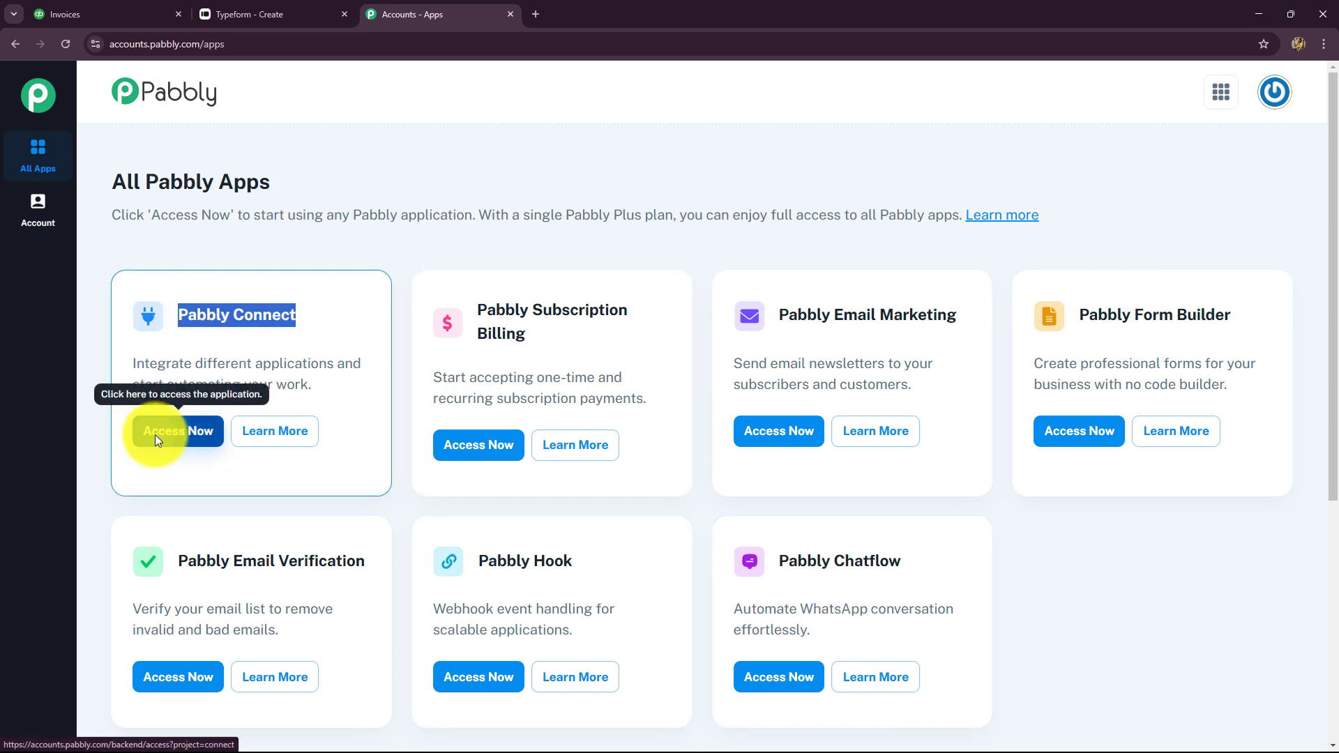
click(154, 433)
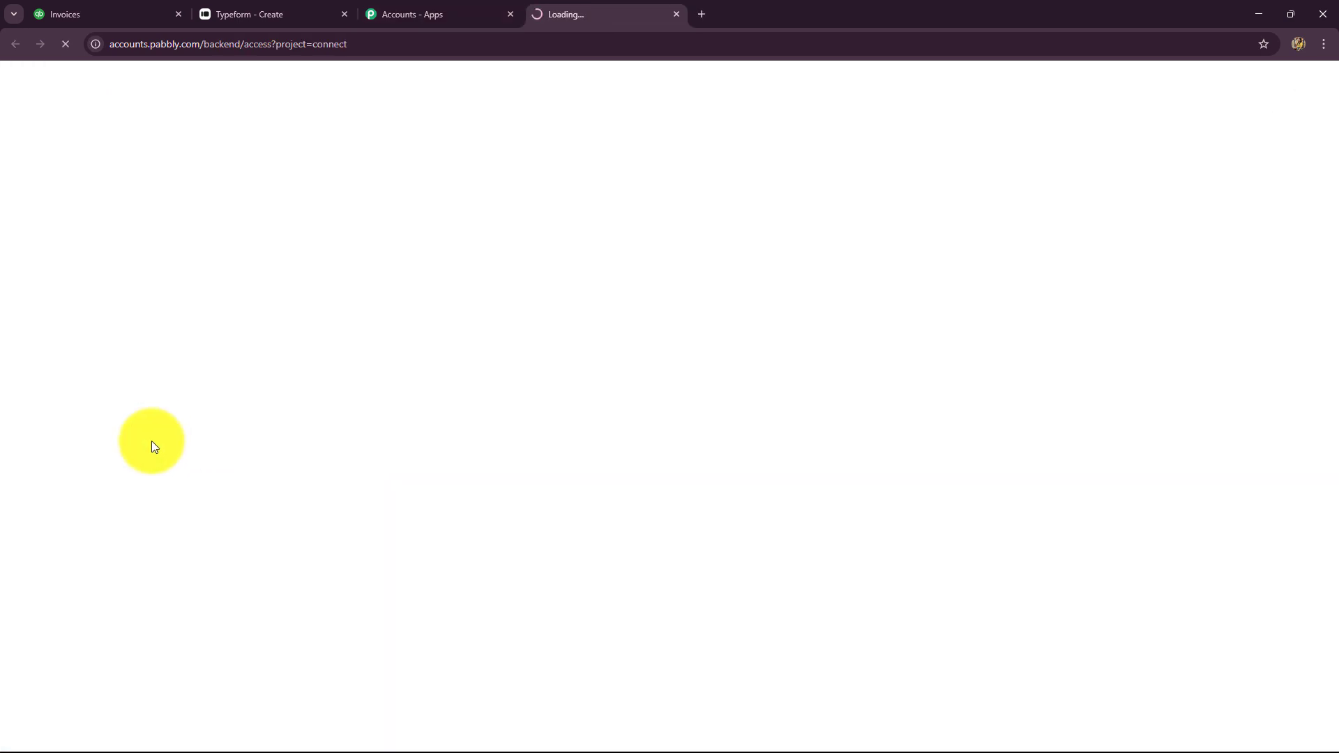
scroll(1133, 537, down, 5)
scroll(1130, 544, up, 3)
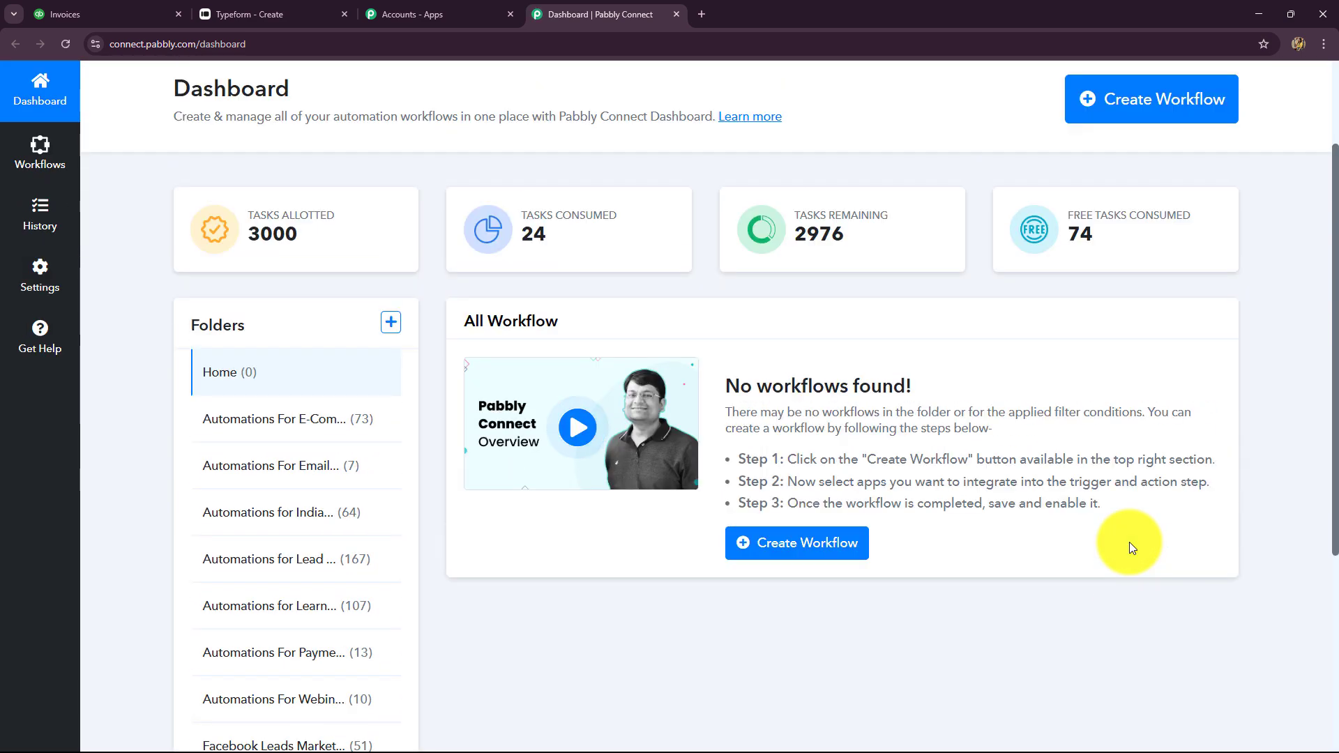
scroll(1130, 544, down, 2)
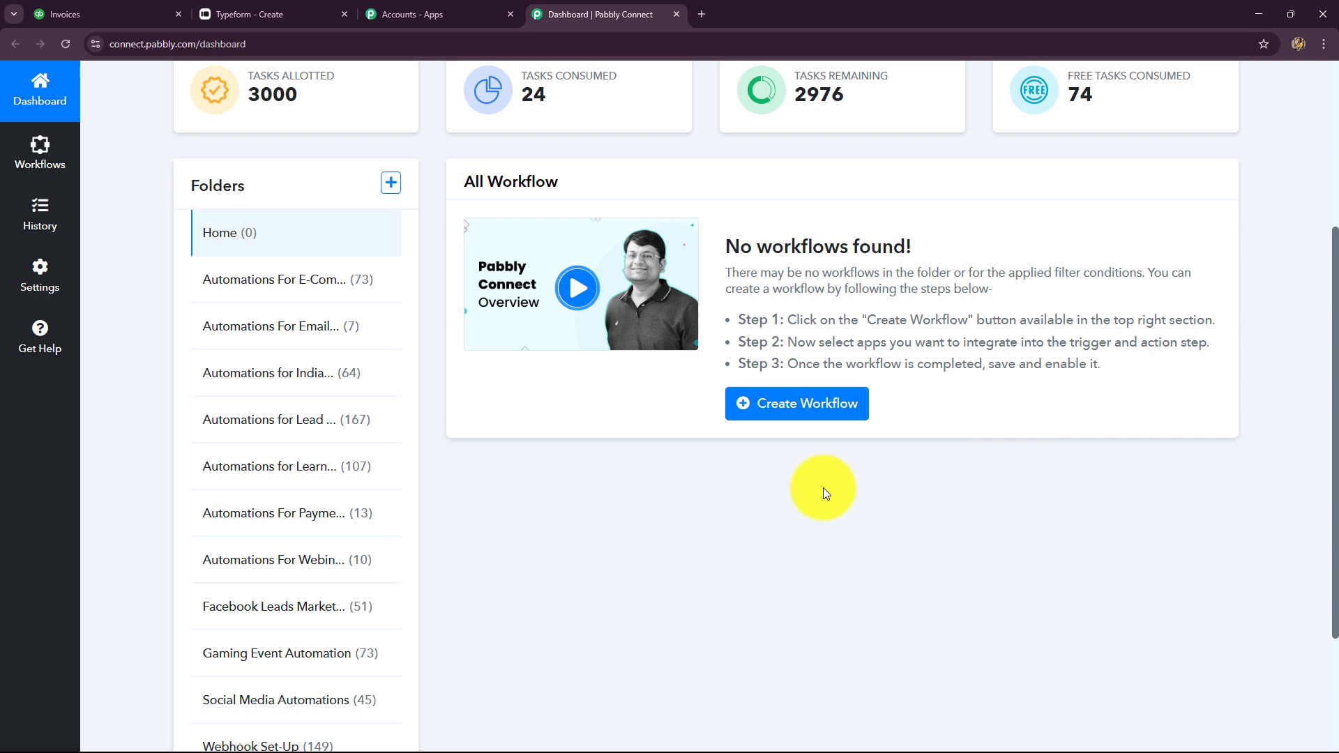
scroll(823, 487, down, 2)
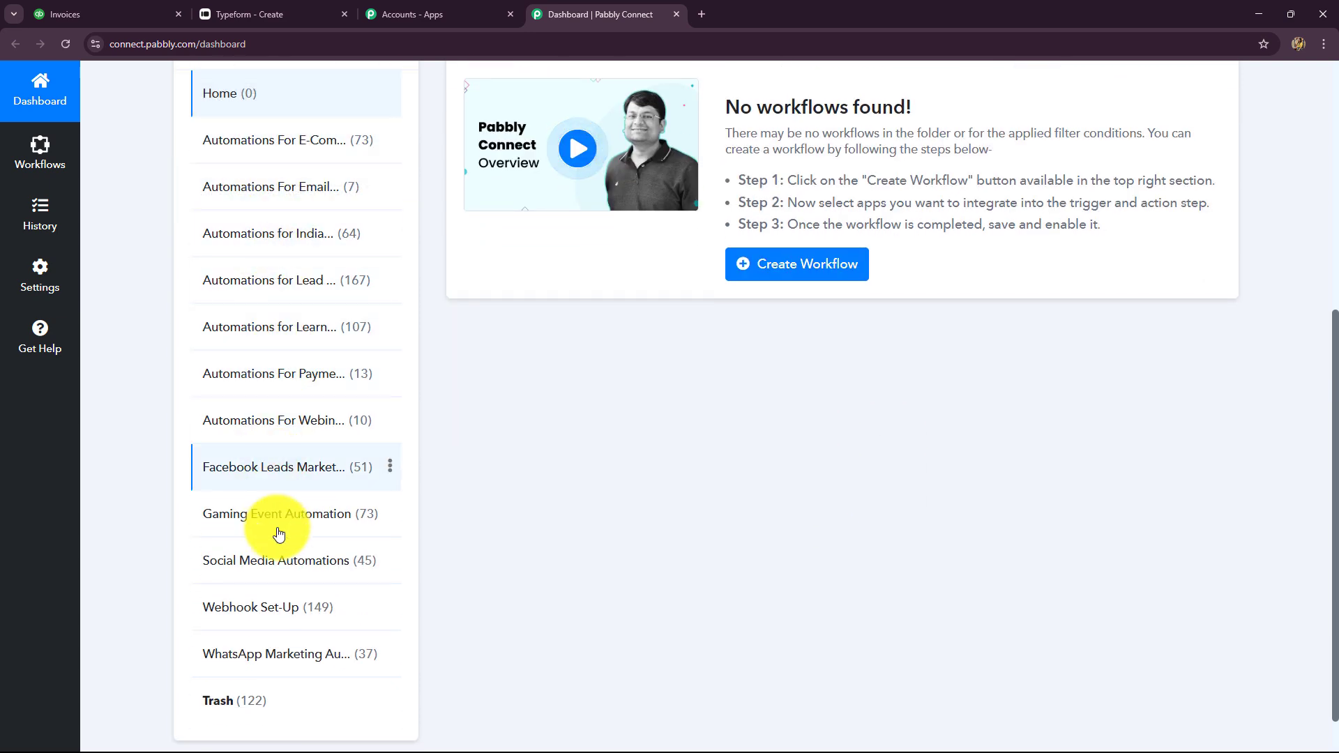
scroll(666, 563, up, 5)
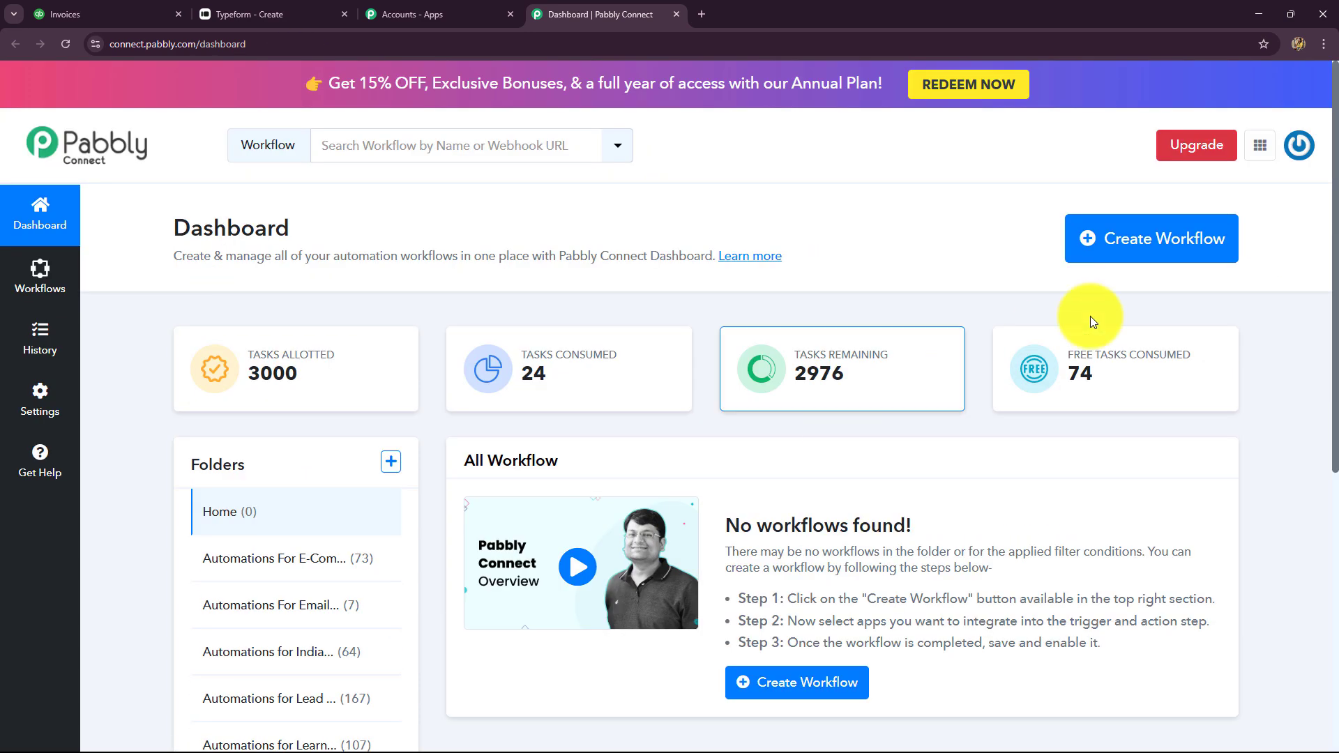
Create workflow 'Create QuickBooks Invoice on Typeform Submission' in folder Automations For Payment Management
click(1157, 238)
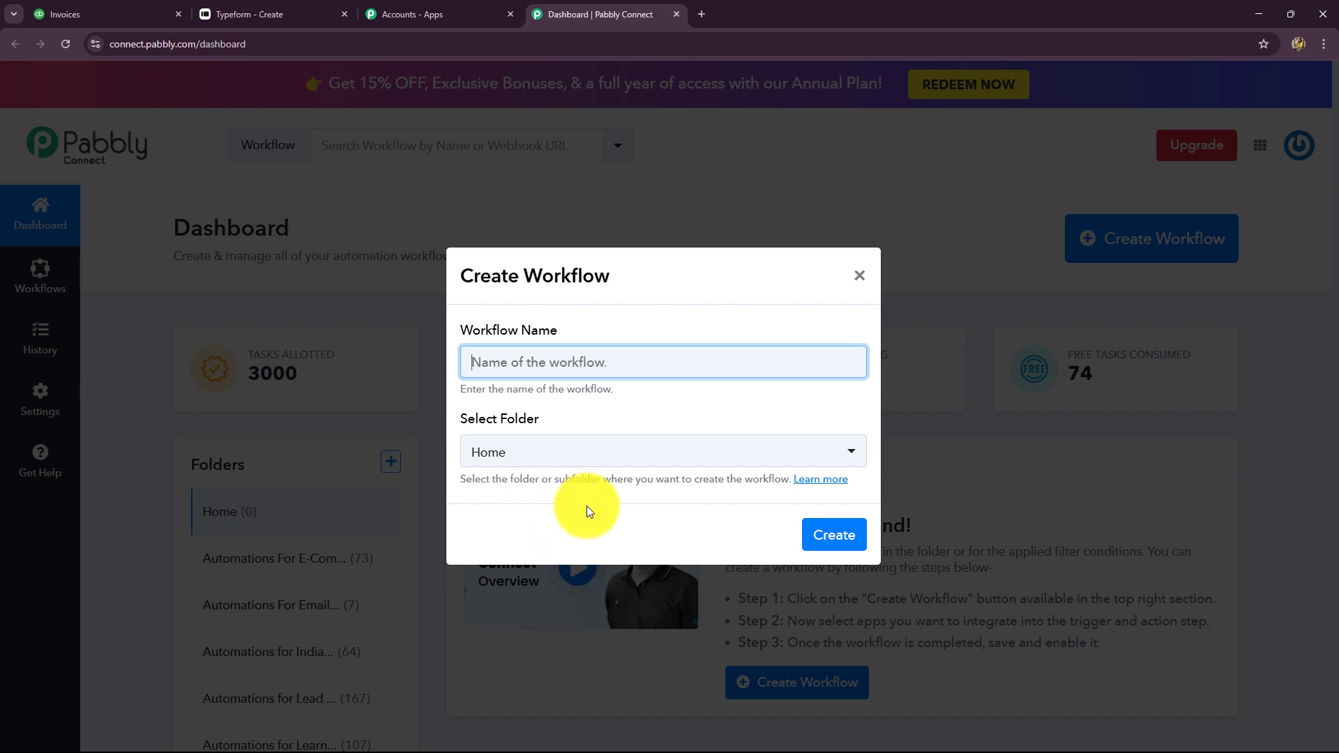
text(Create QuickBooks Invoice on Typeform Submission)
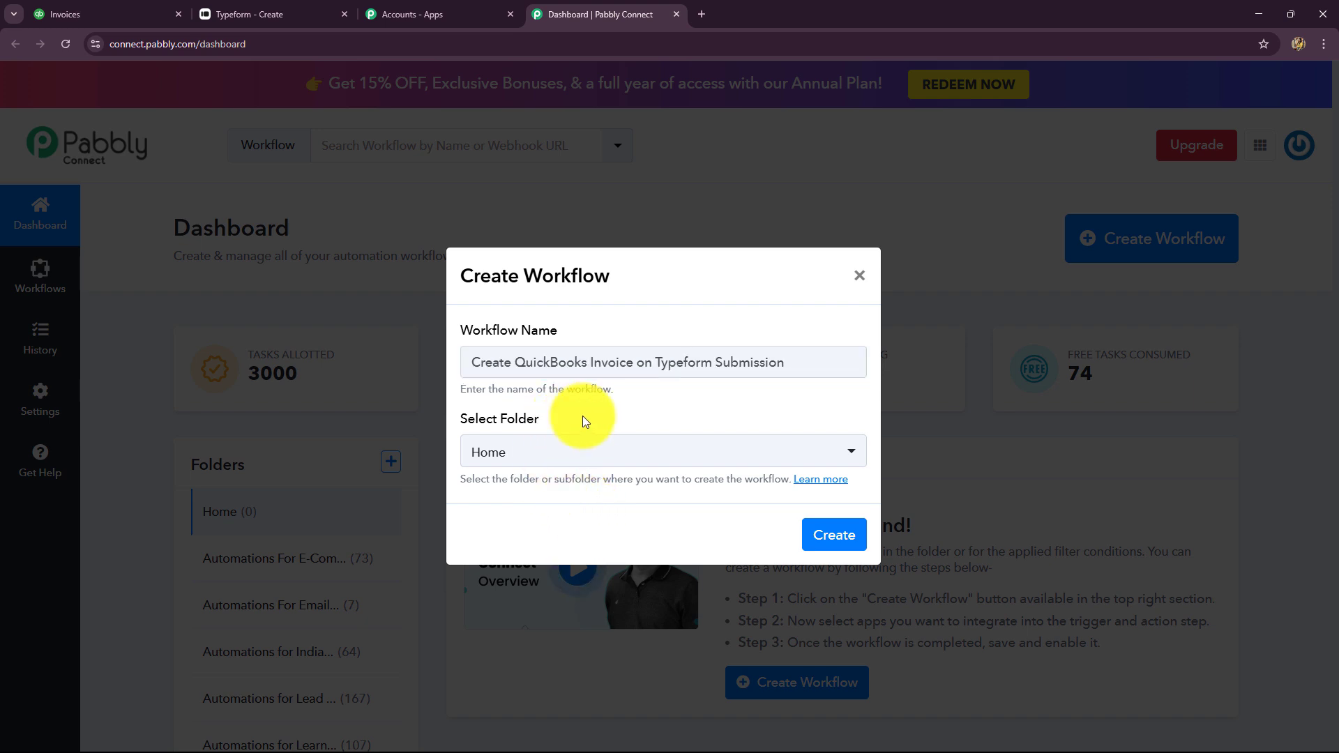
click(592, 455)
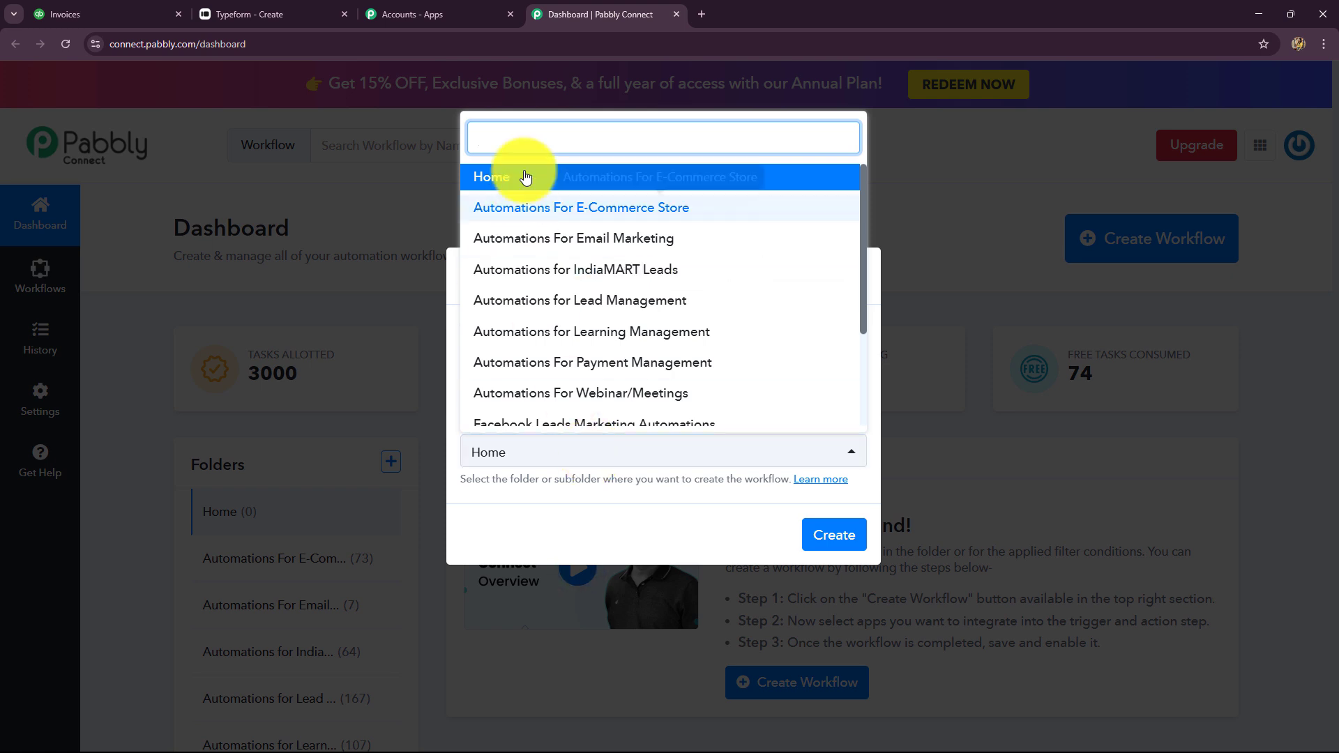
scroll(541, 311, down, 3)
scroll(550, 278, up, 3)
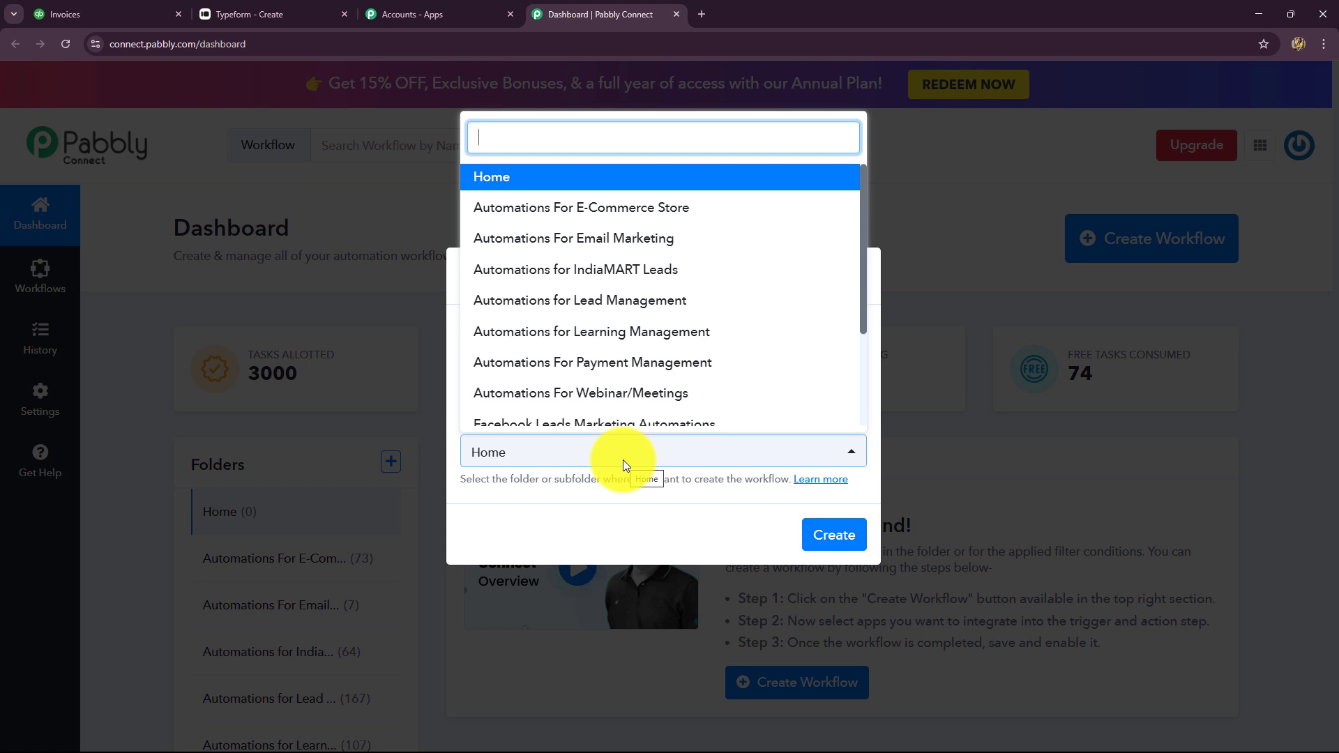
key(Escape)
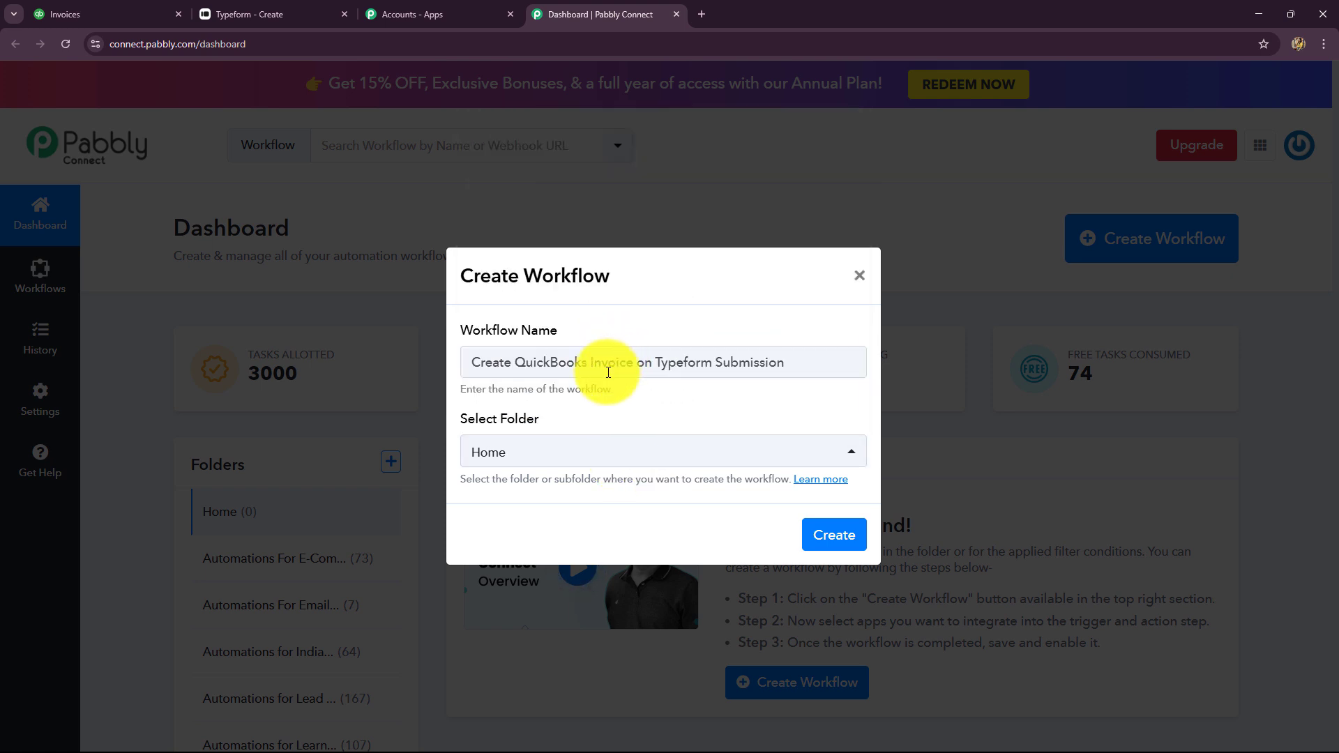
click(564, 454)
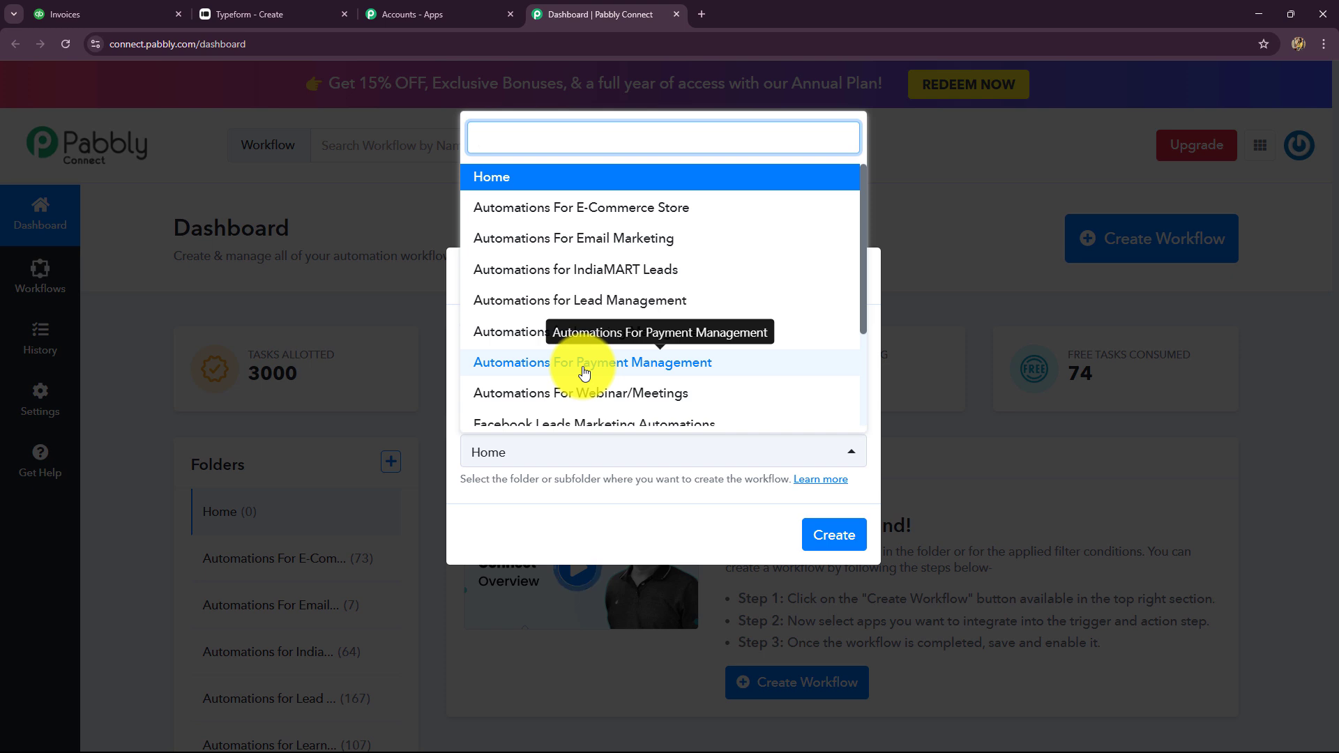
click(585, 364)
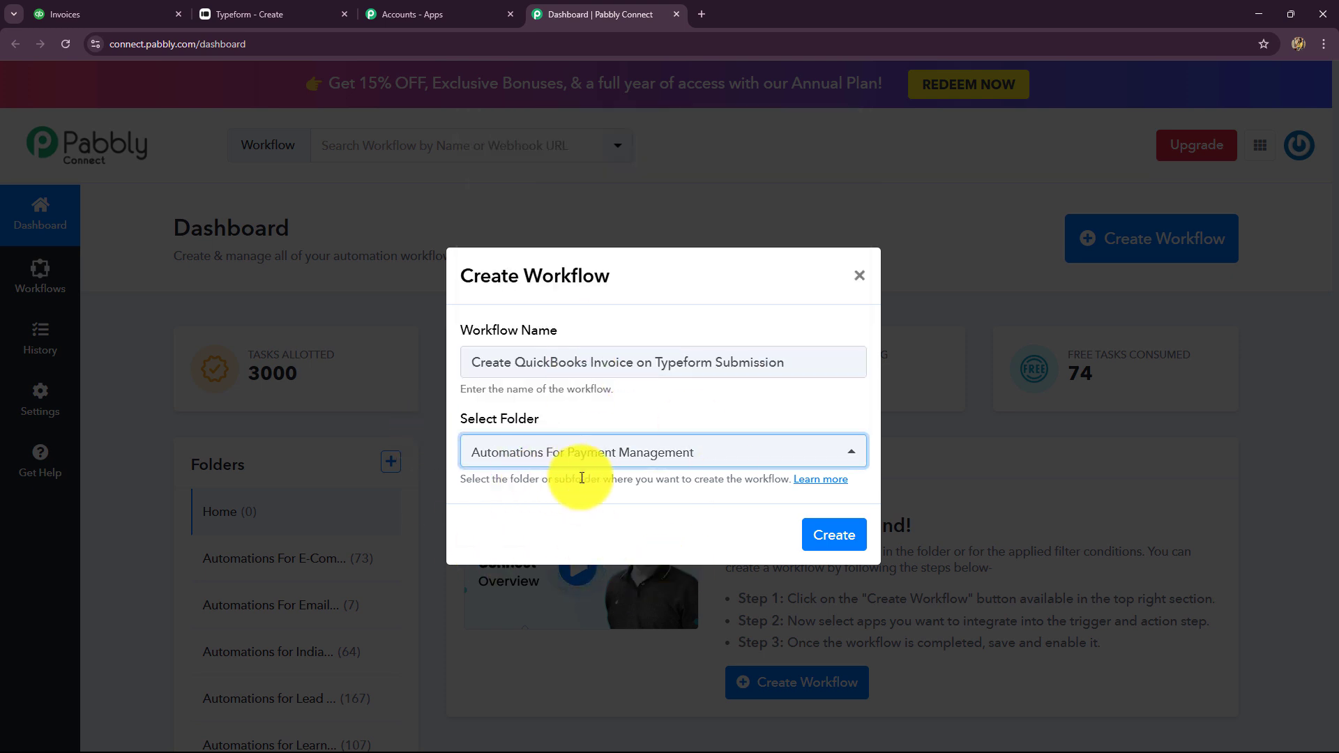
click(822, 538)
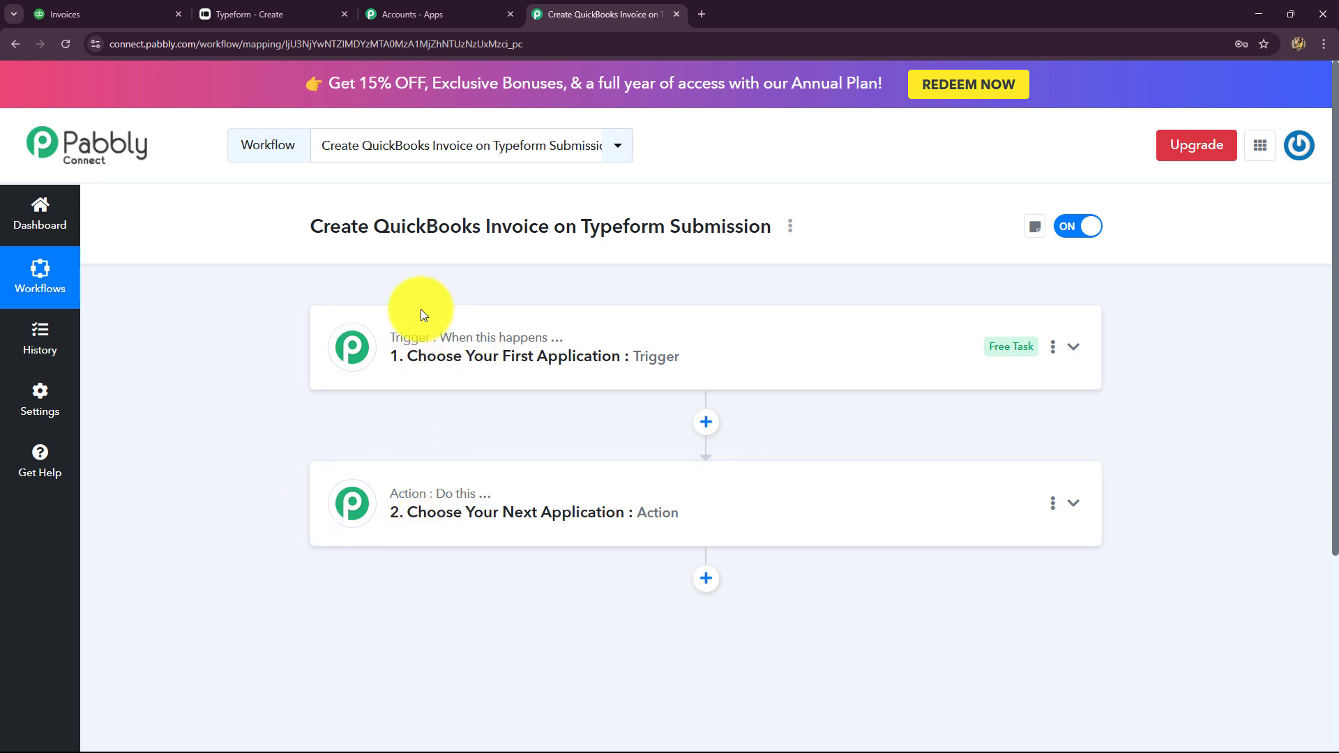
Set the trigger app to Typeform, found by searching 'Type', with the New Entry event
click(350, 345)
scroll(174, 391, down, 2)
click(376, 304)
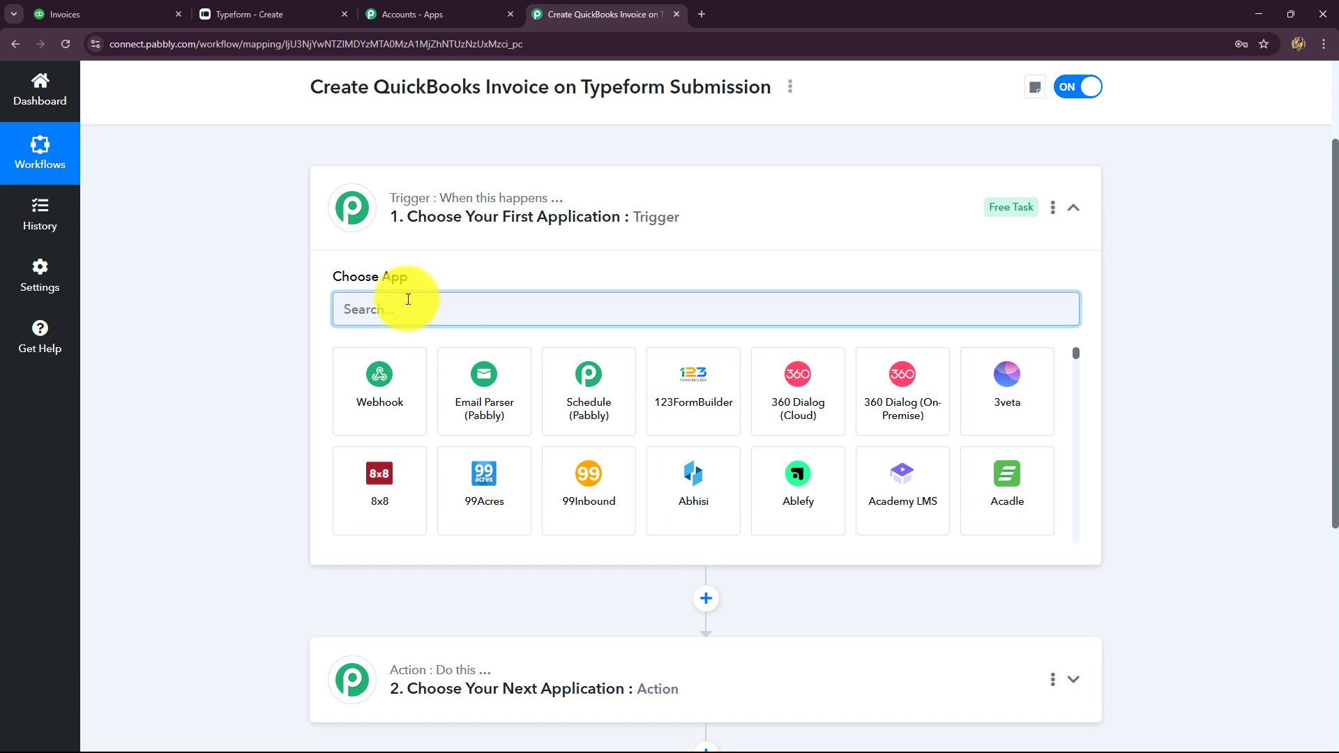
click(314, 18)
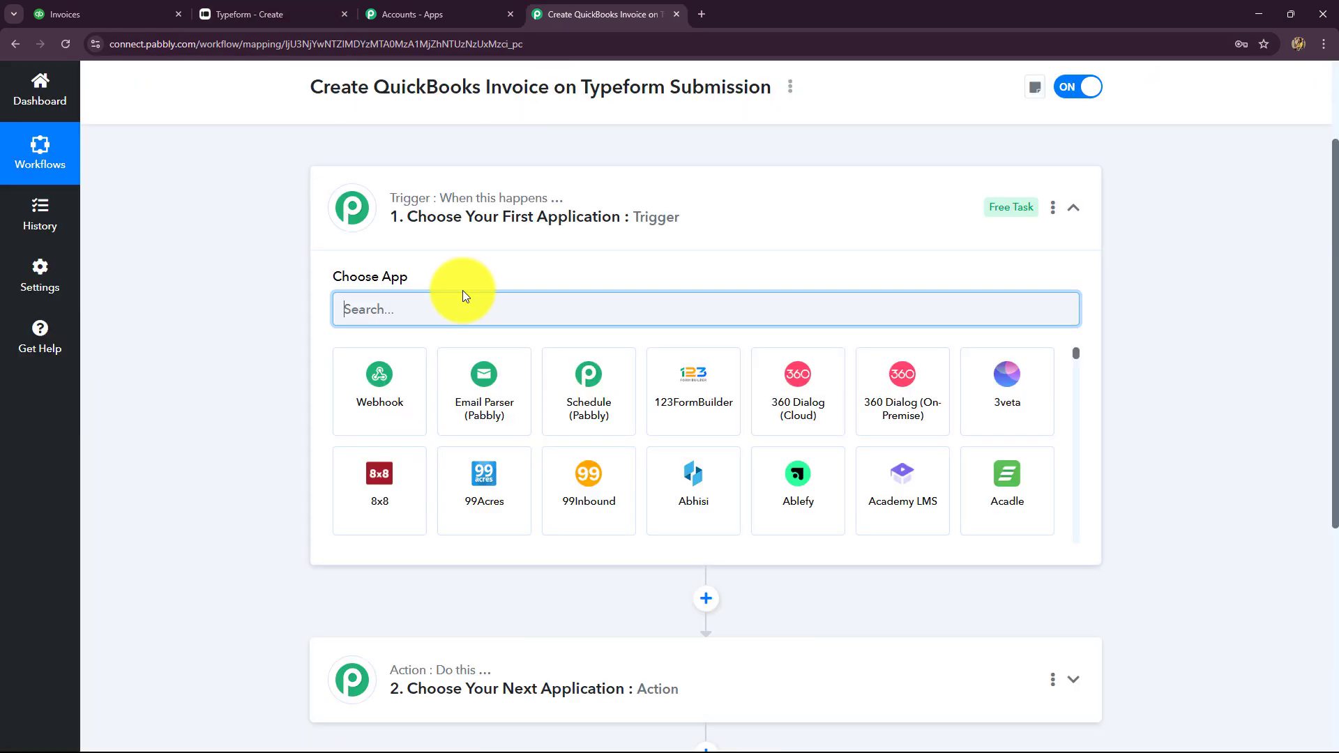
text(Ty)
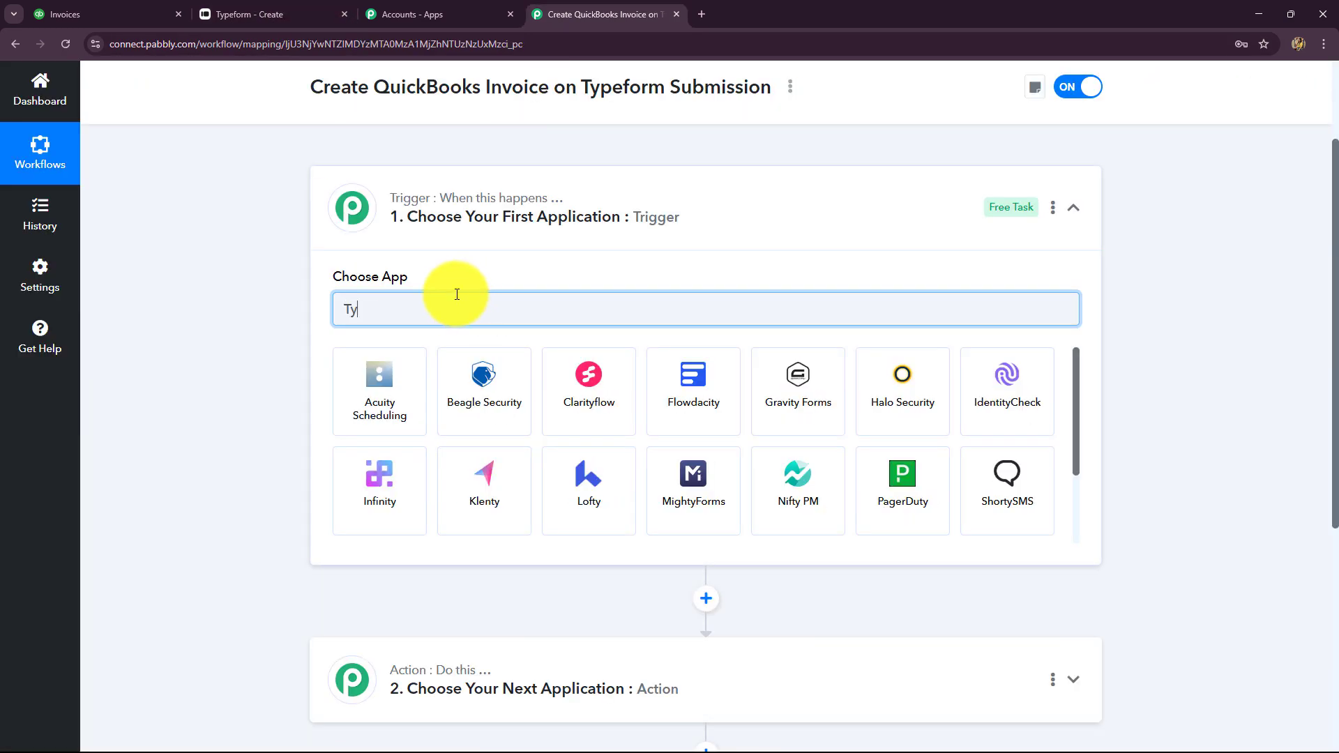
text(pe)
click(458, 408)
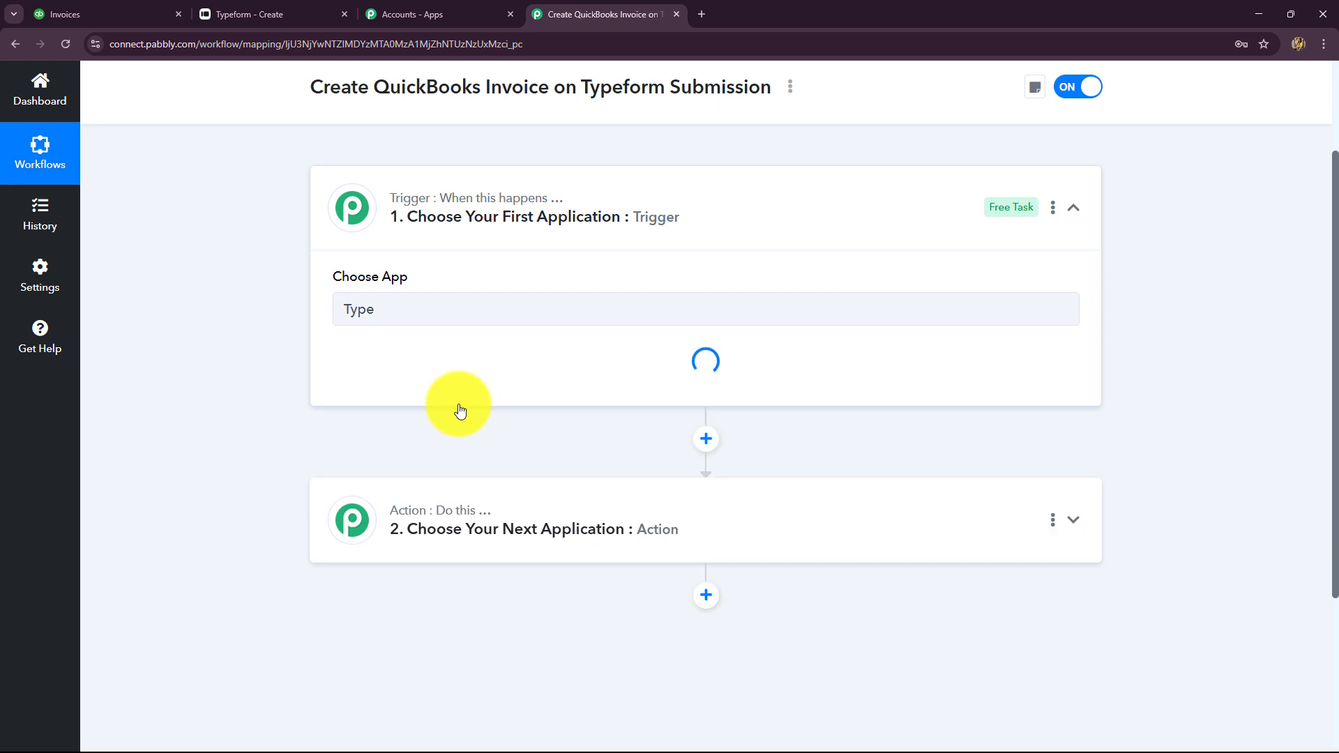
click(454, 390)
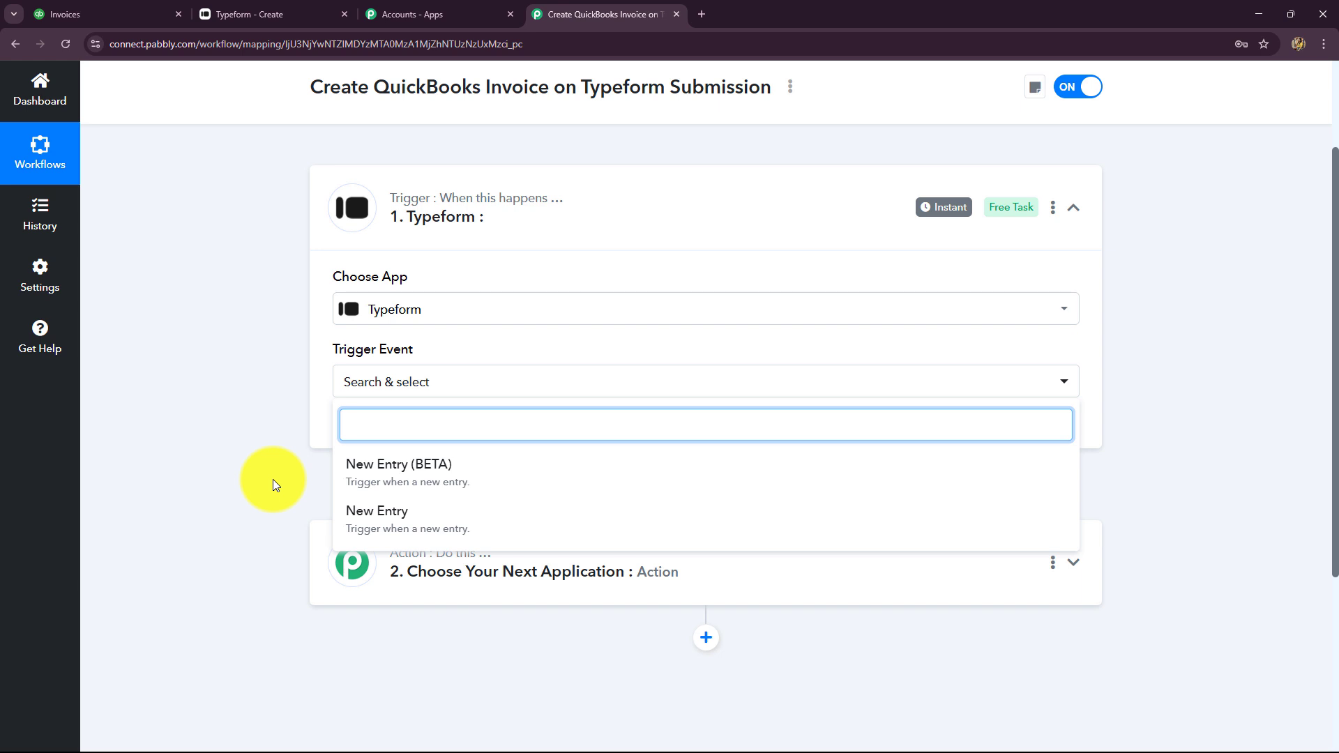
click(388, 523)
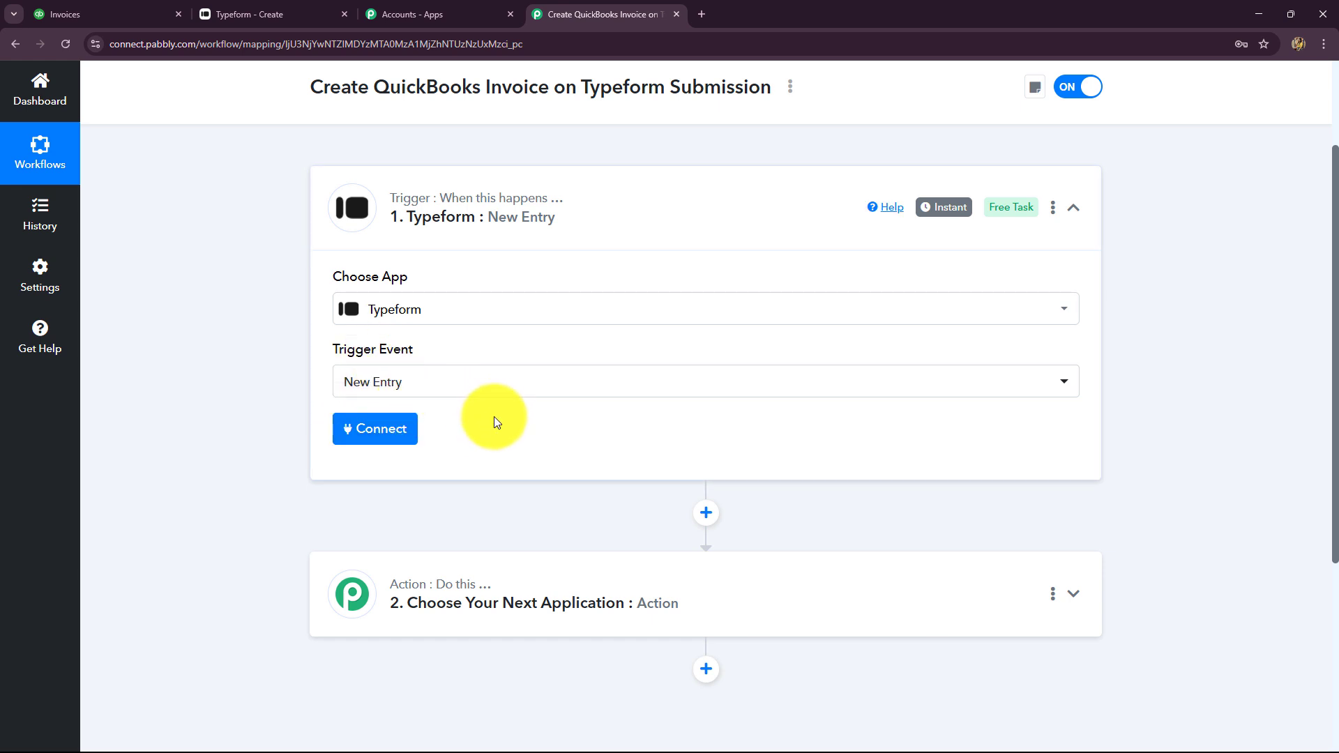
Add a new Typeform connection, Typeform #17, and bring up Typeform's authorization popup
click(395, 438)
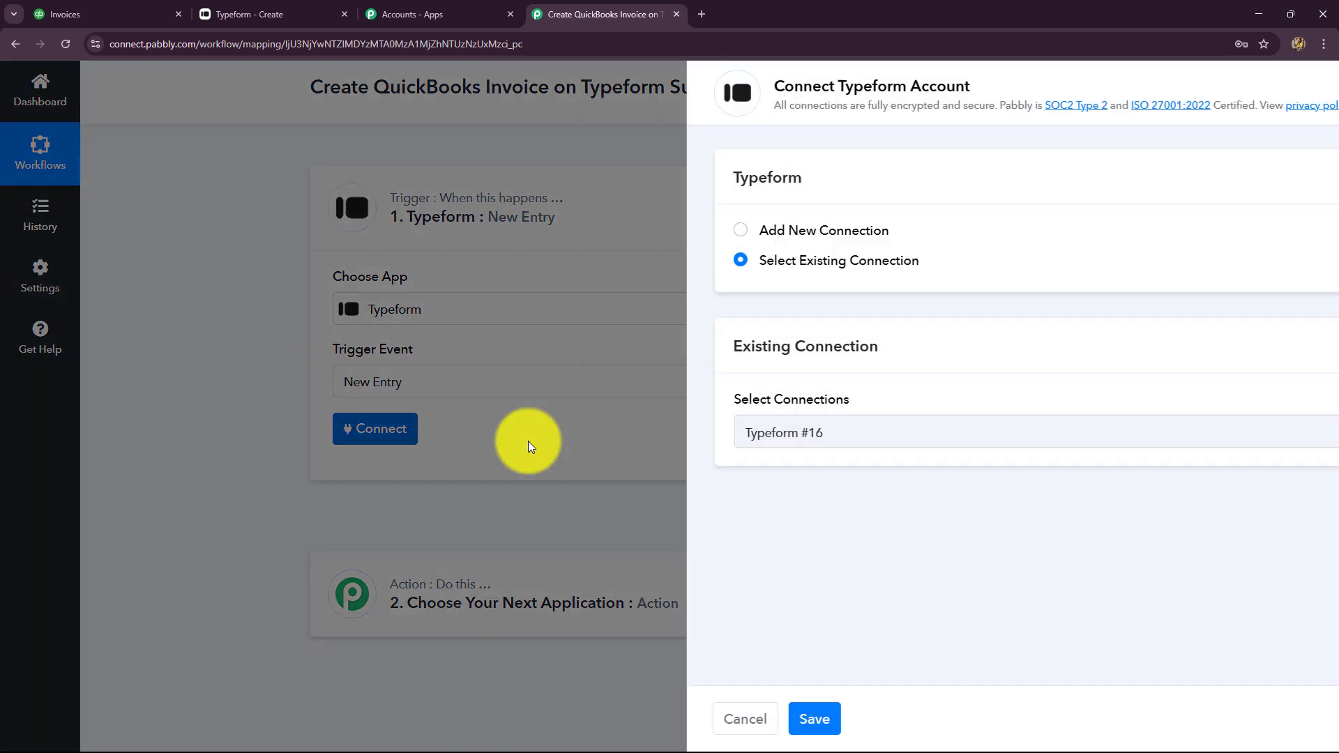
click(237, 14)
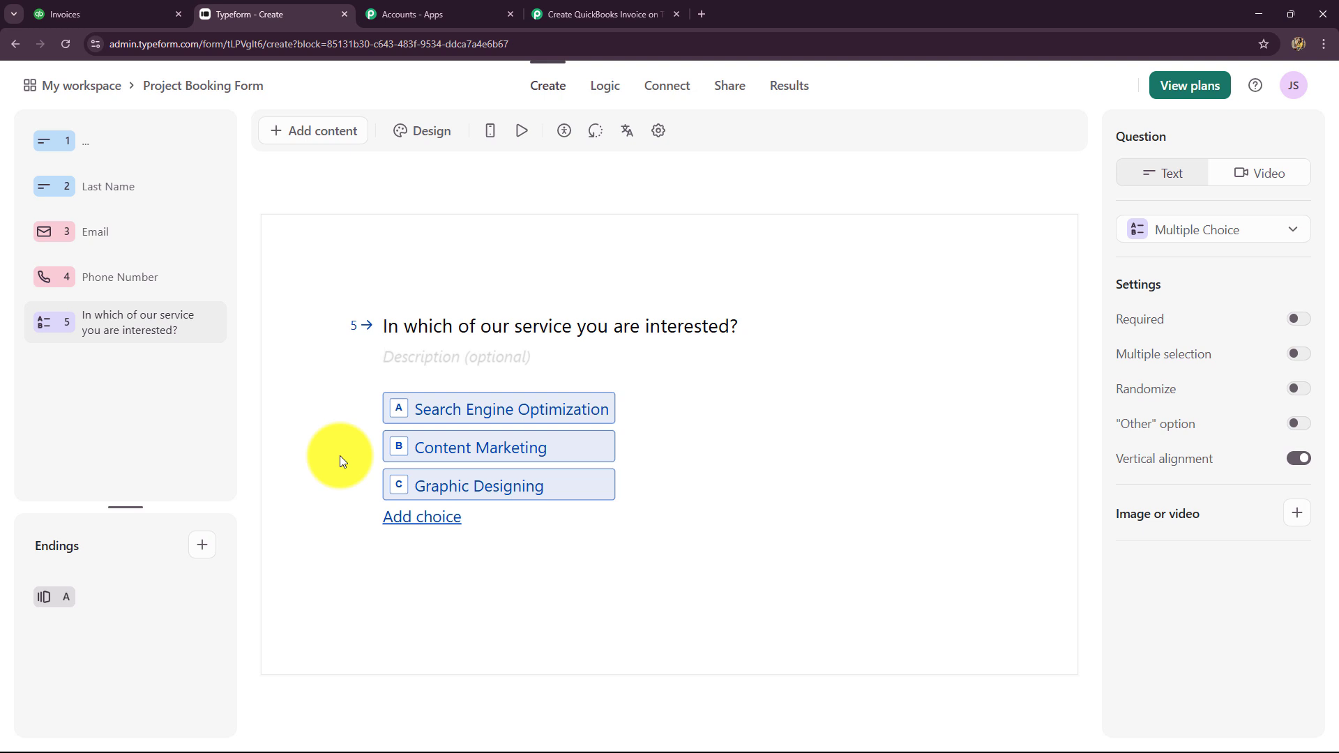
click(628, 13)
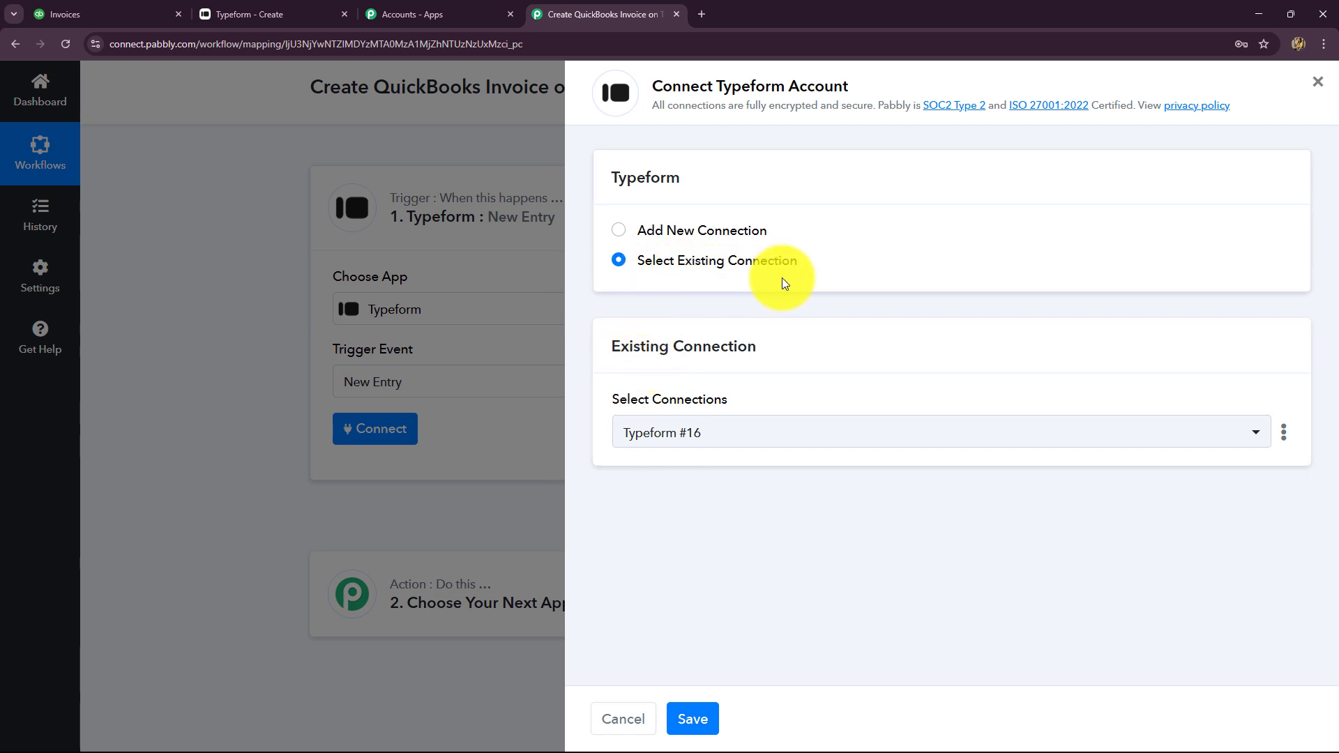
click(620, 233)
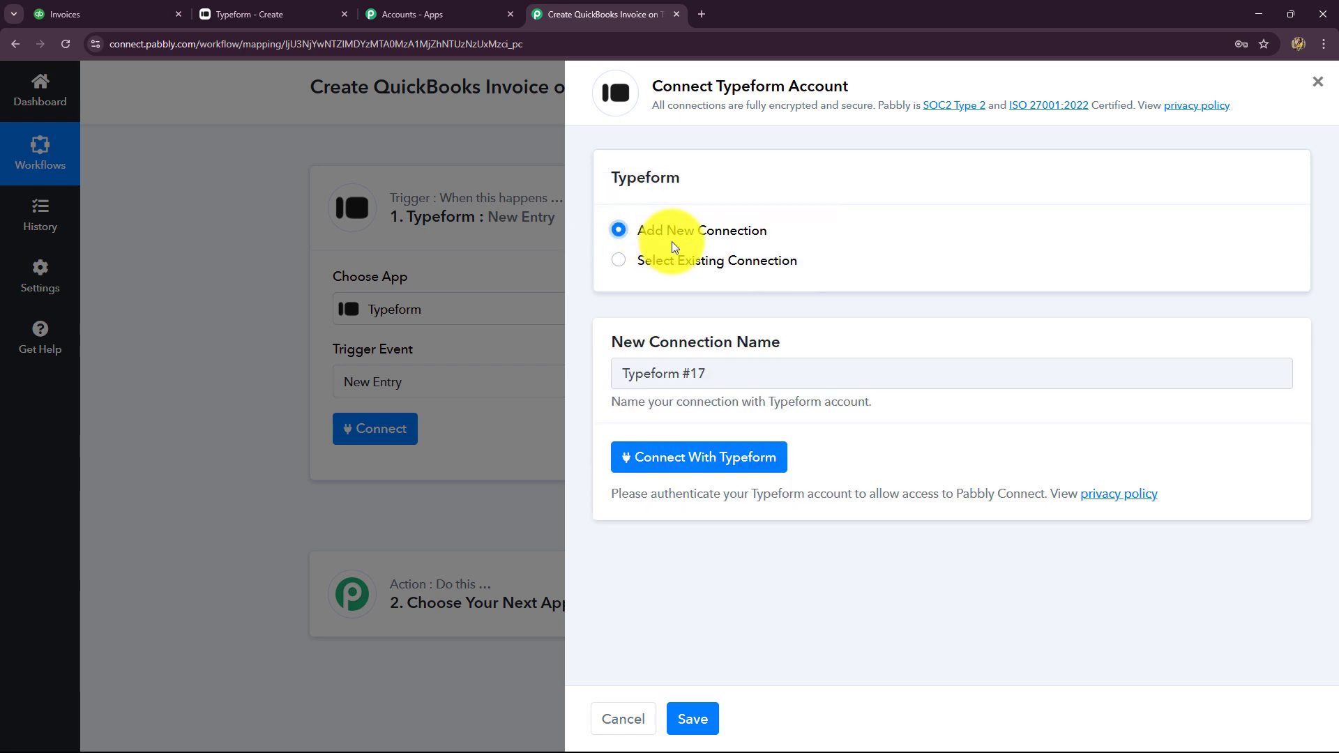
click(653, 462)
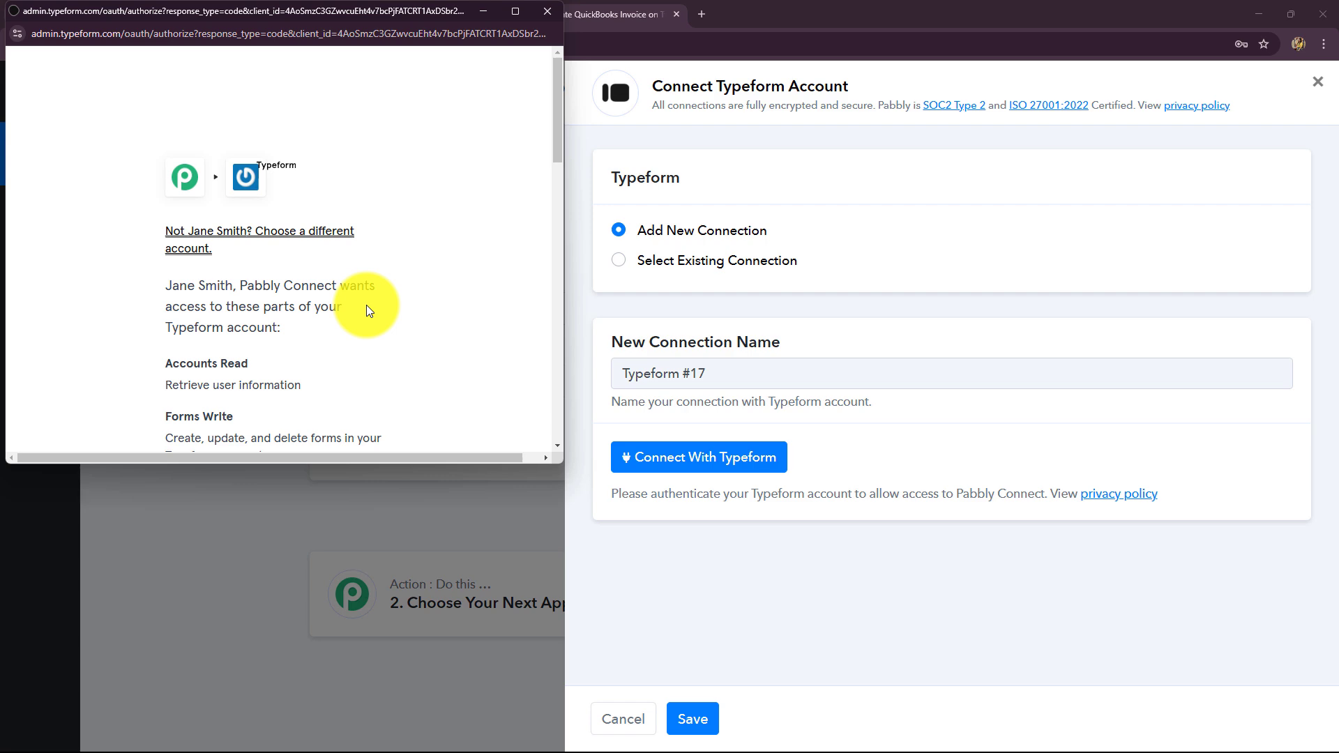
scroll(366, 304, down, 15)
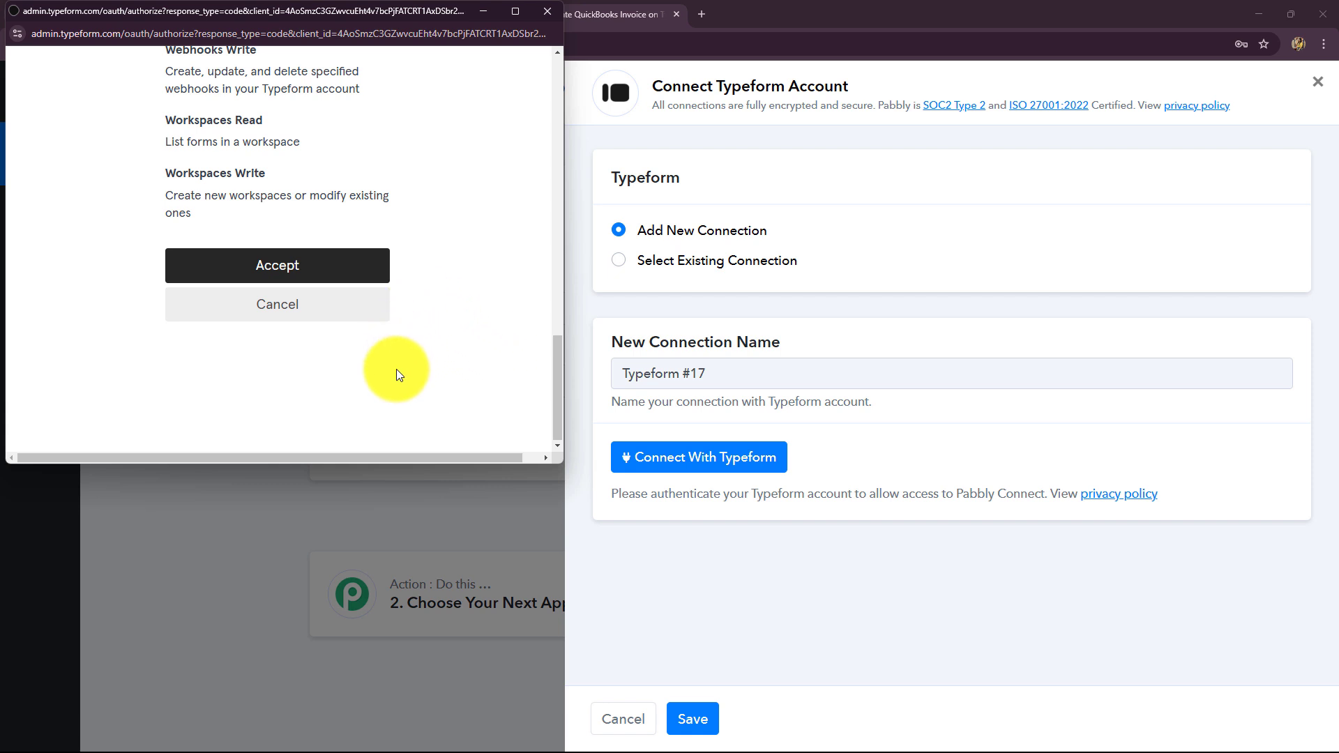
Accept Typeform's access request to complete the Typeform connection
click(319, 267)
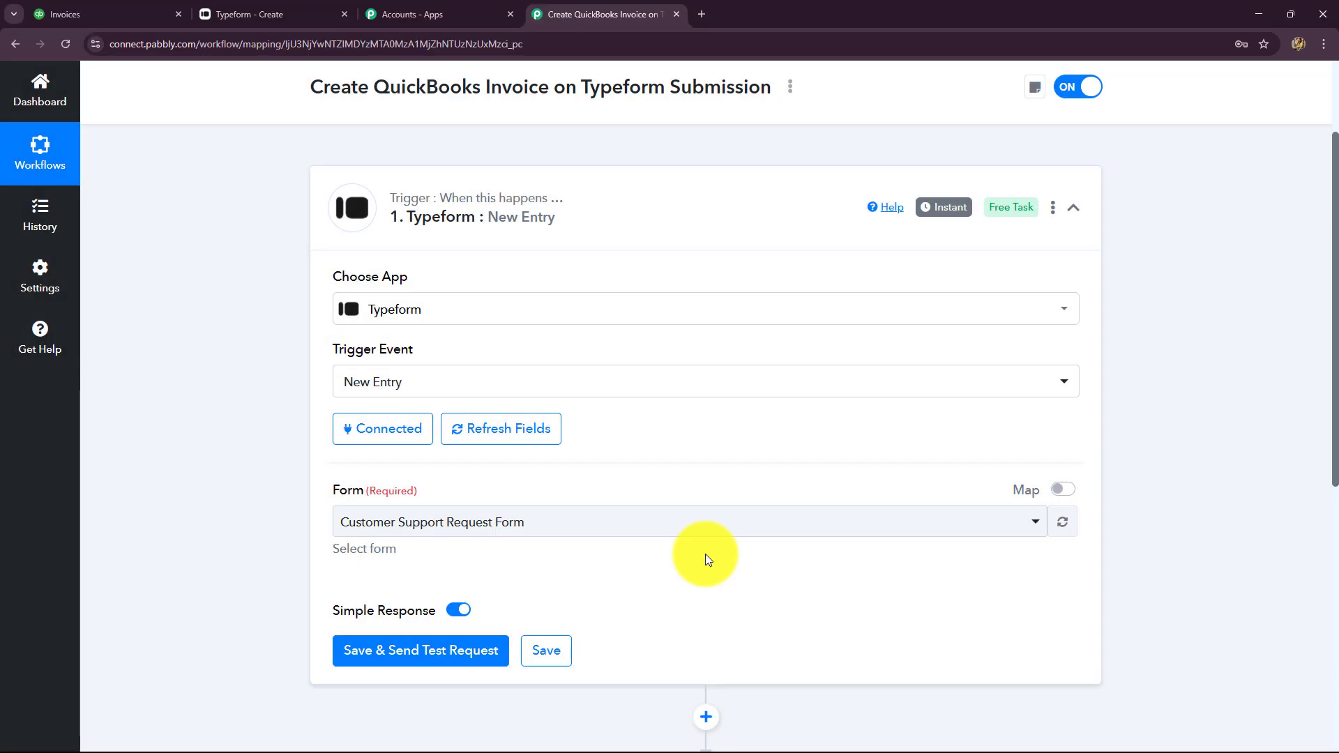
scroll(298, 350, down, 3)
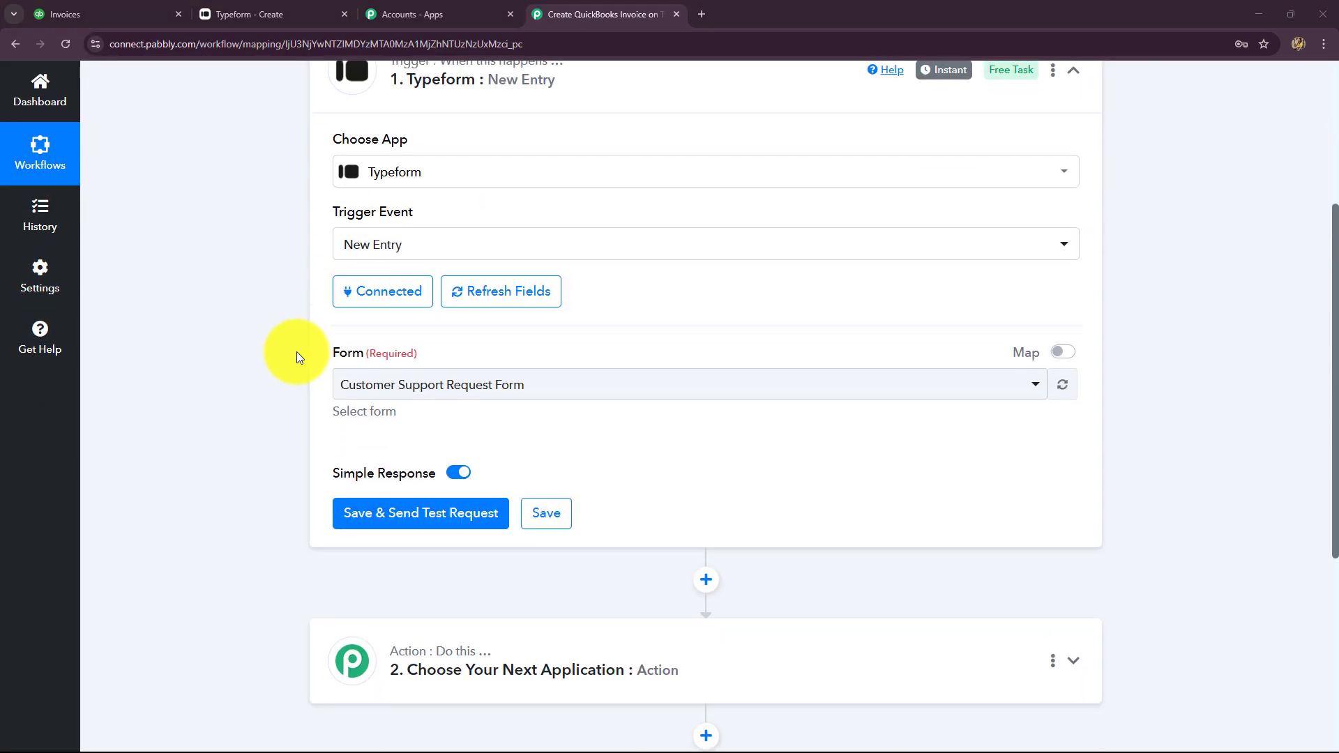
scroll(296, 352, up, 2)
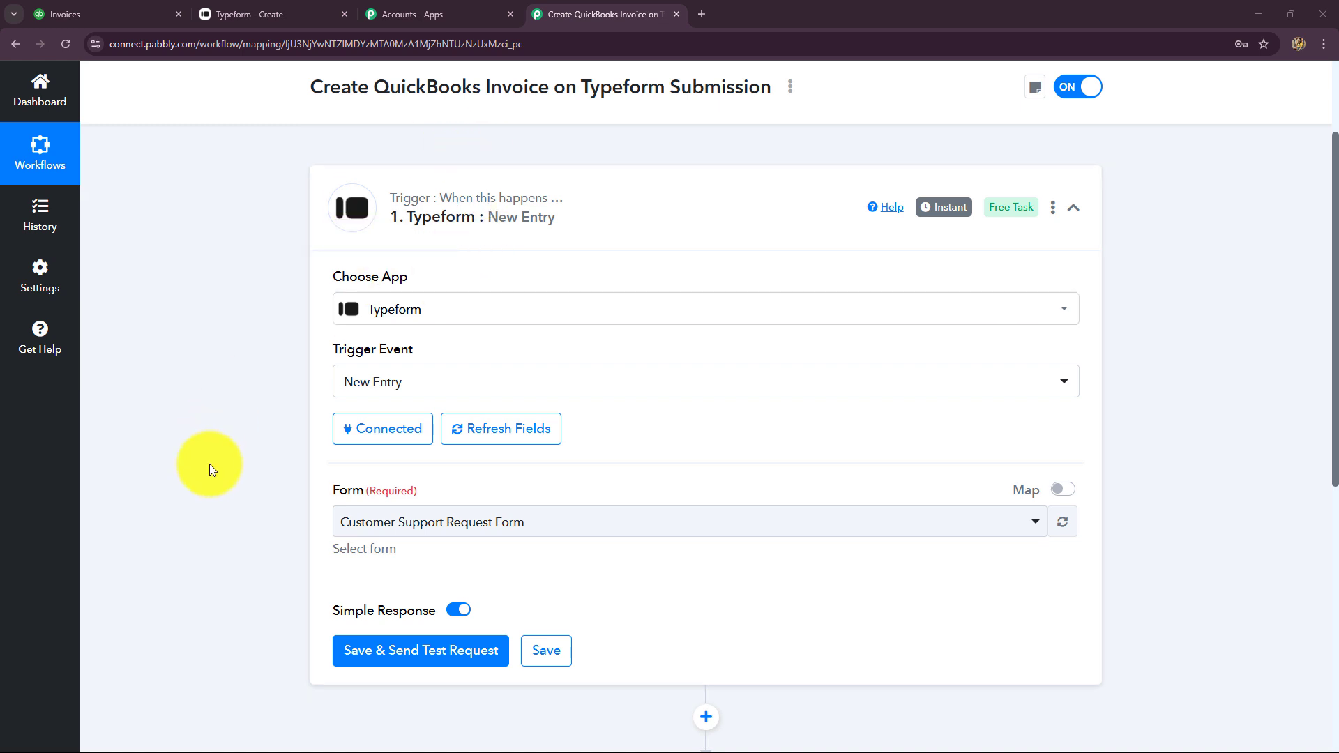
scroll(210, 463, down, 2)
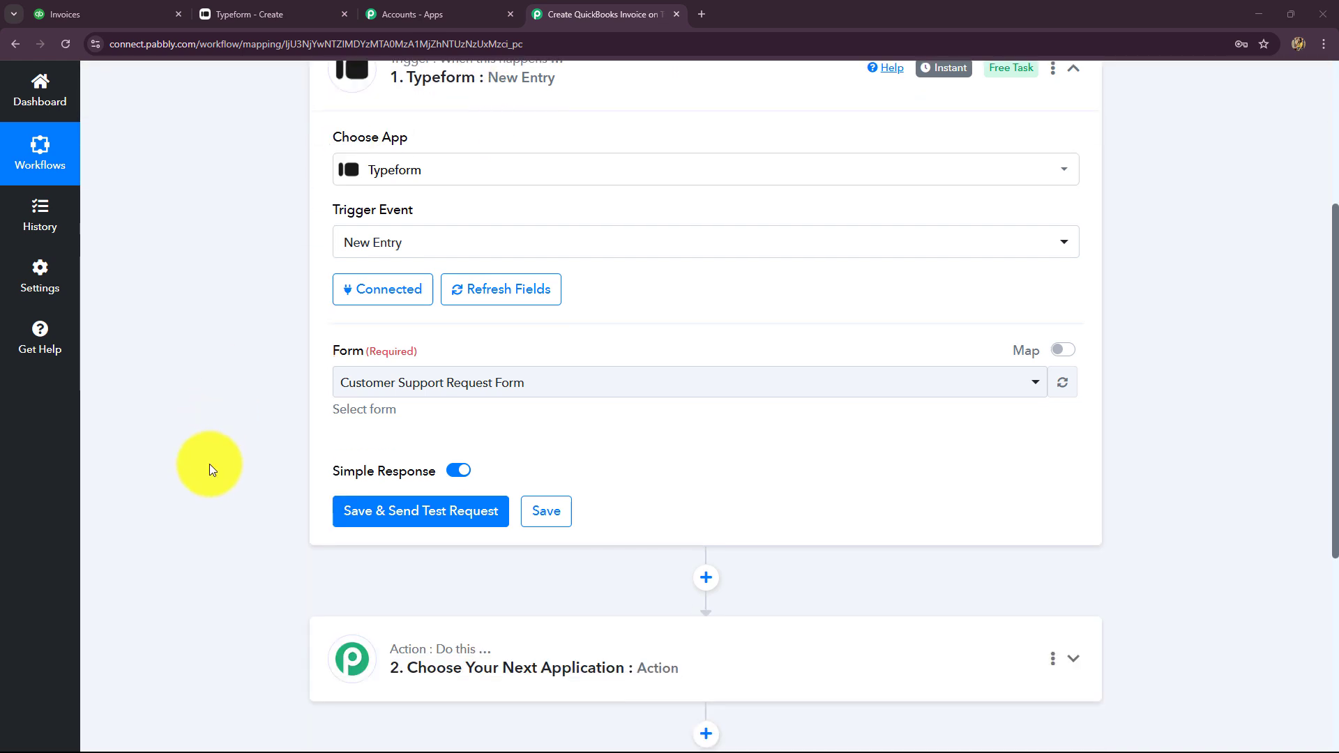
Select Project Booking Form as the trigger form, confirming its name in the Typeform editor
click(488, 398)
click(451, 396)
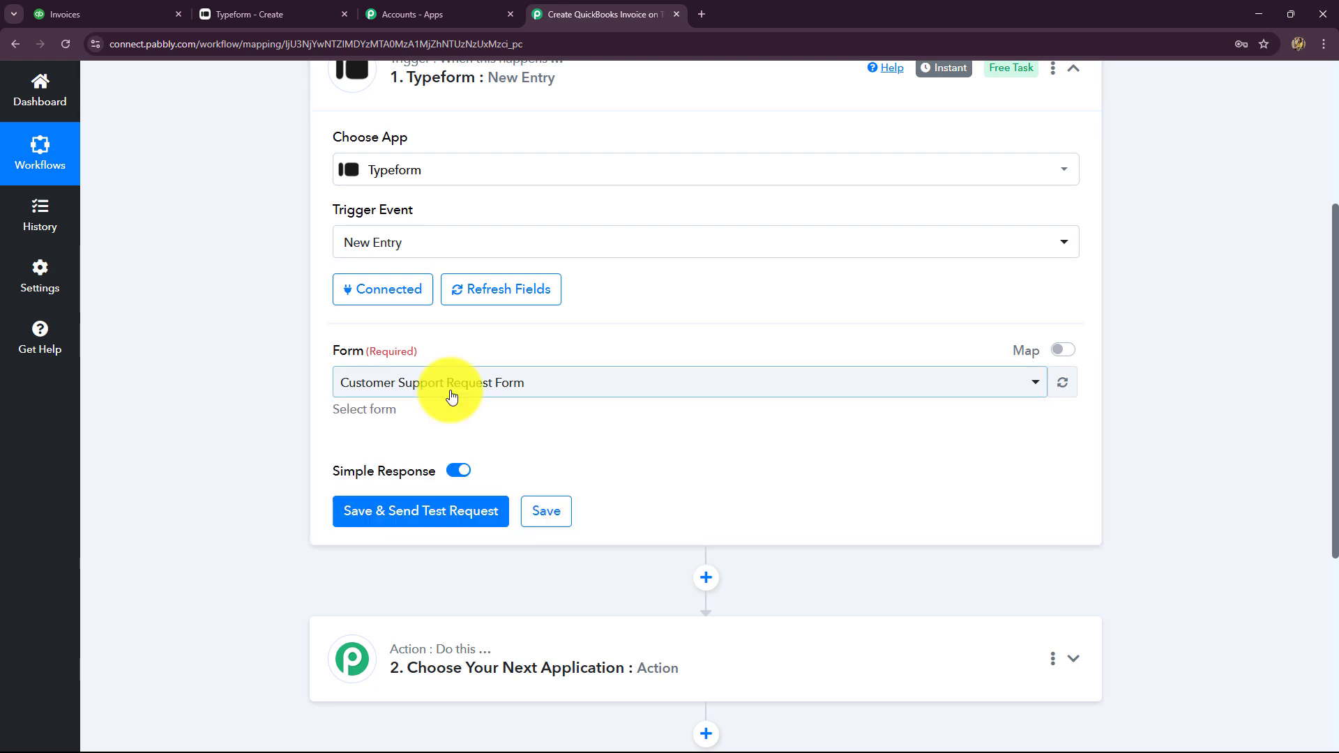
click(451, 396)
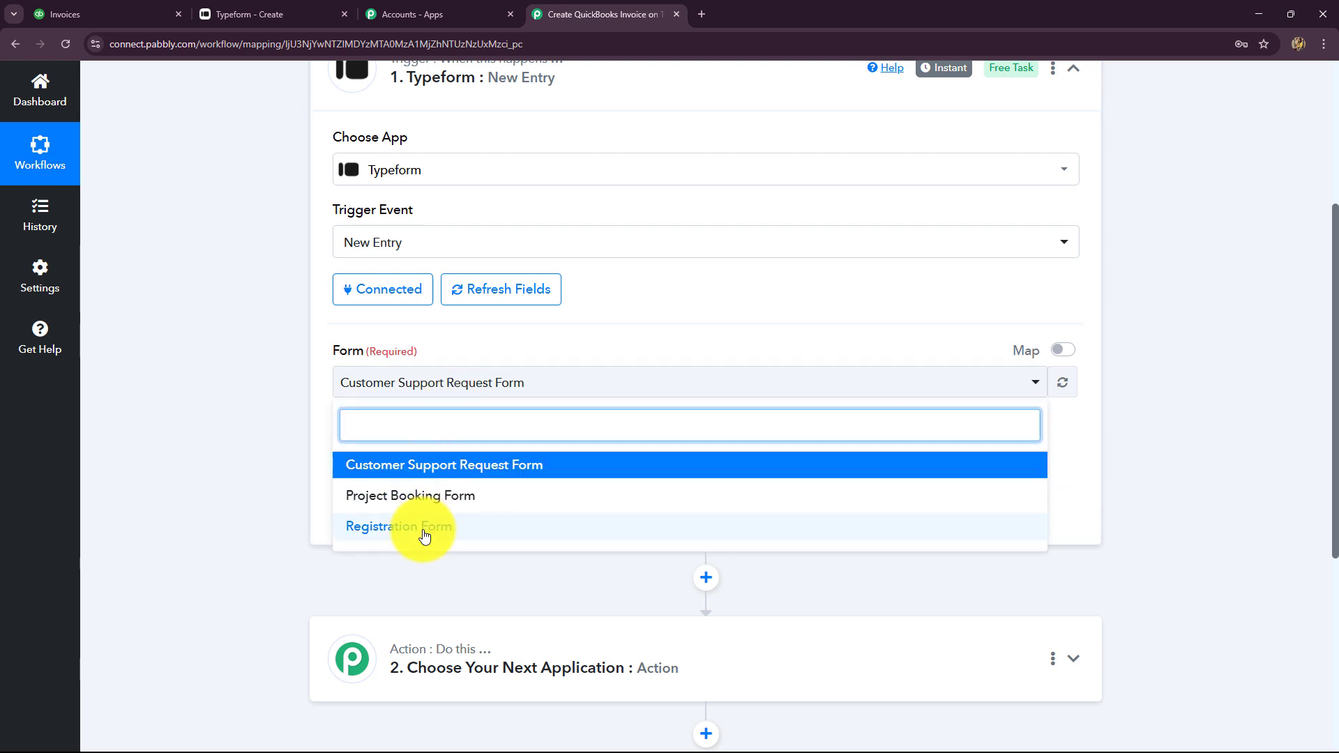
click(282, 15)
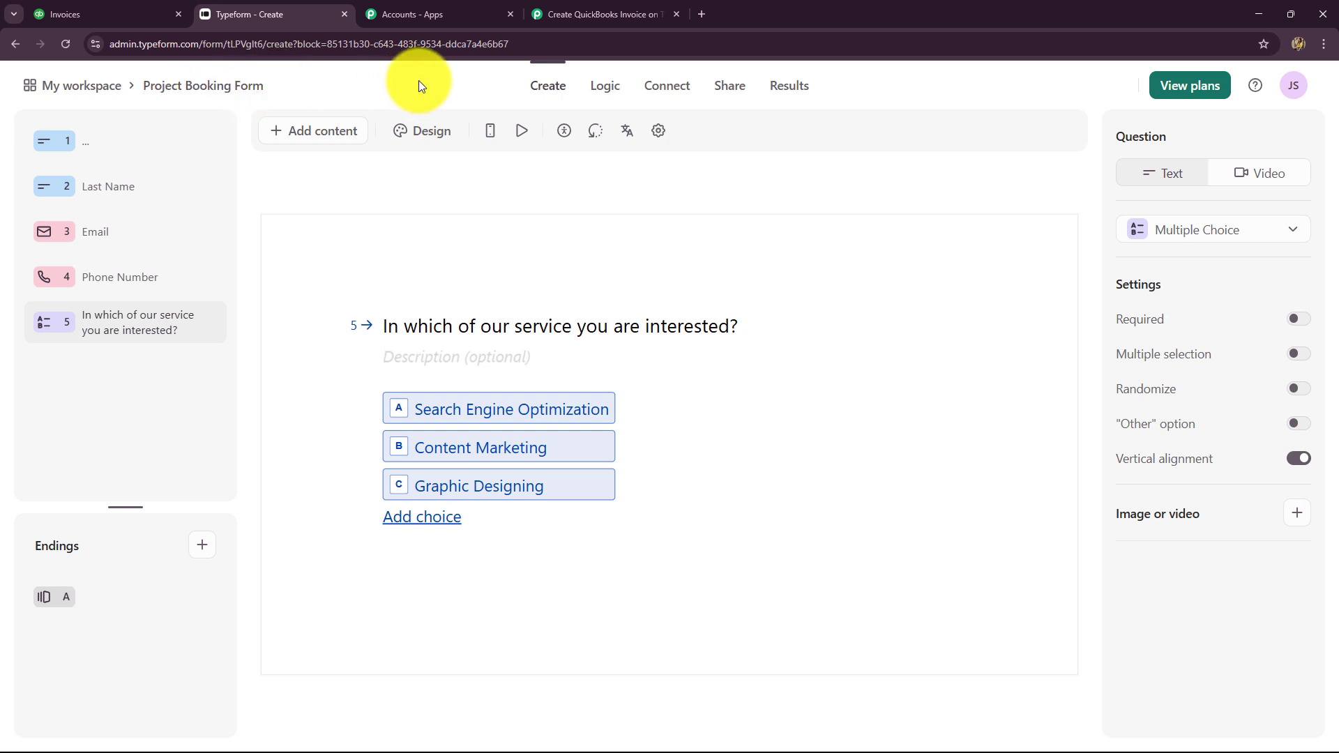
click(571, 15)
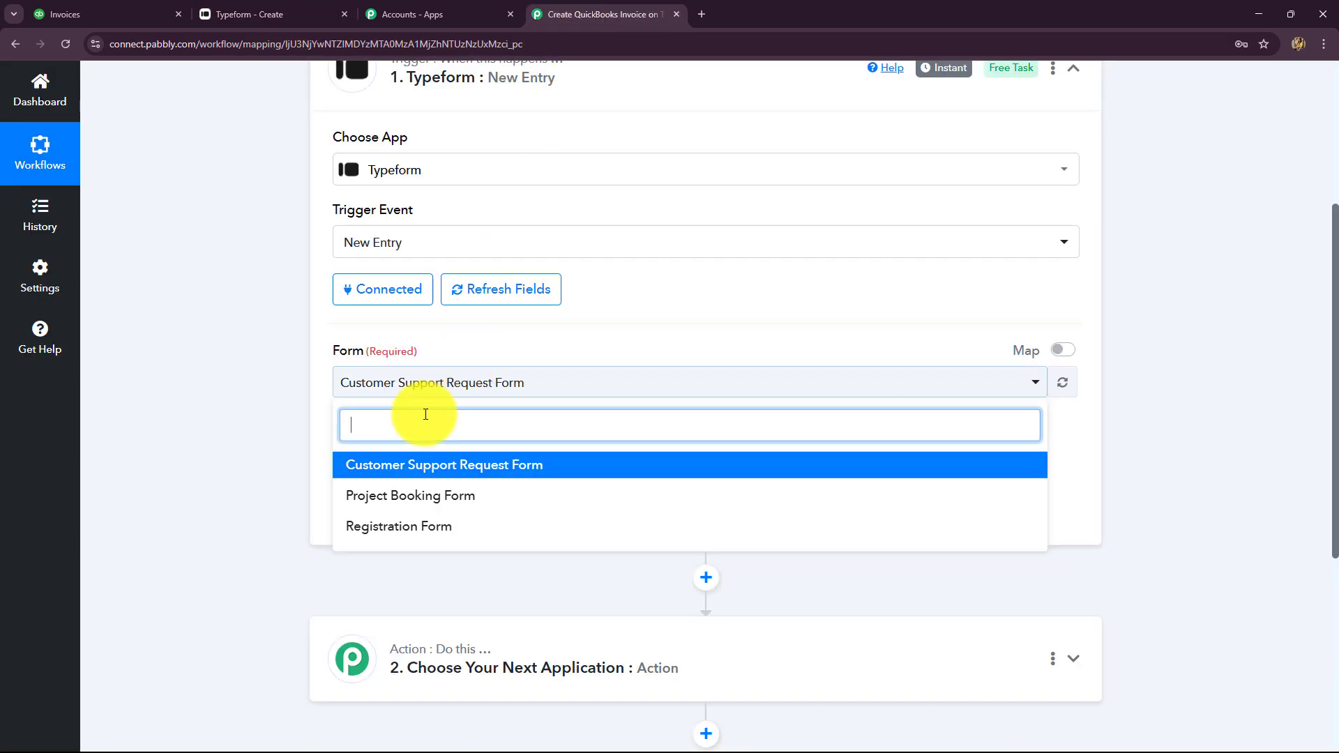
click(381, 511)
scroll(514, 284, down, 1)
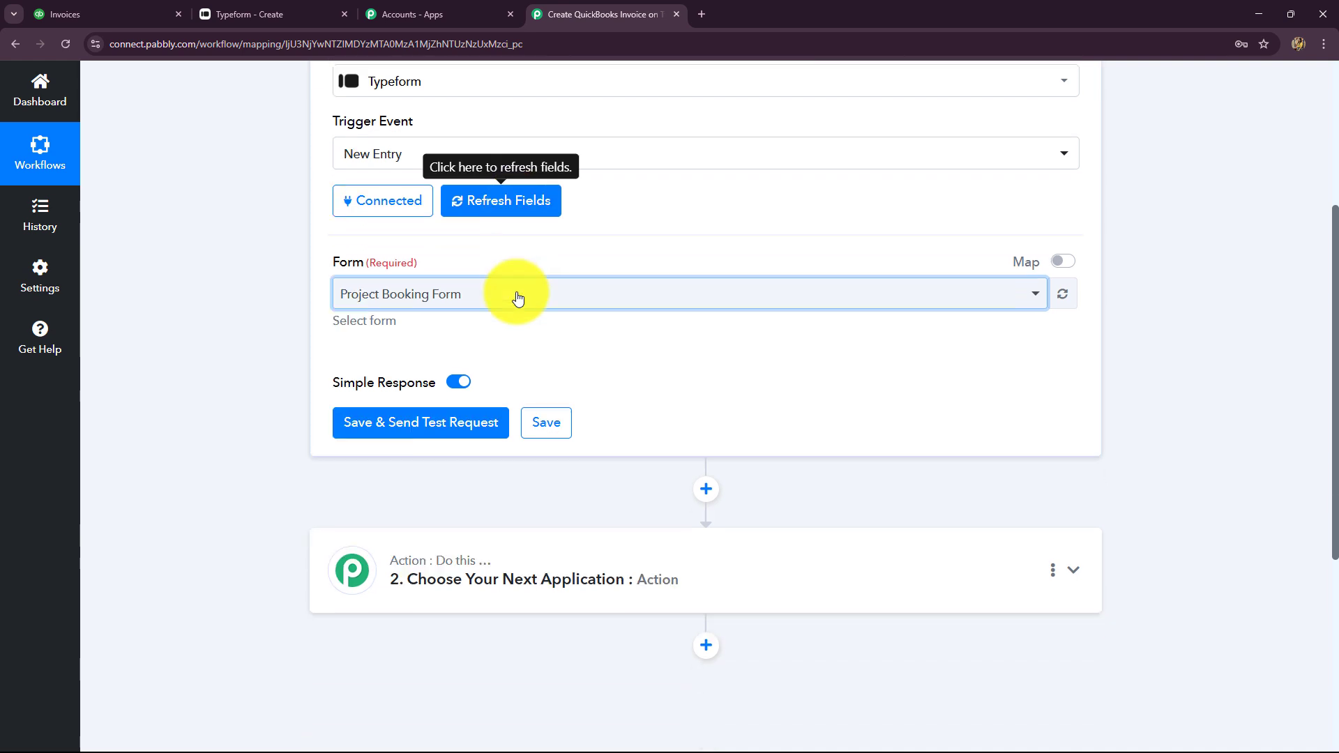
scroll(513, 296, down, 2)
scroll(488, 307, up, 2)
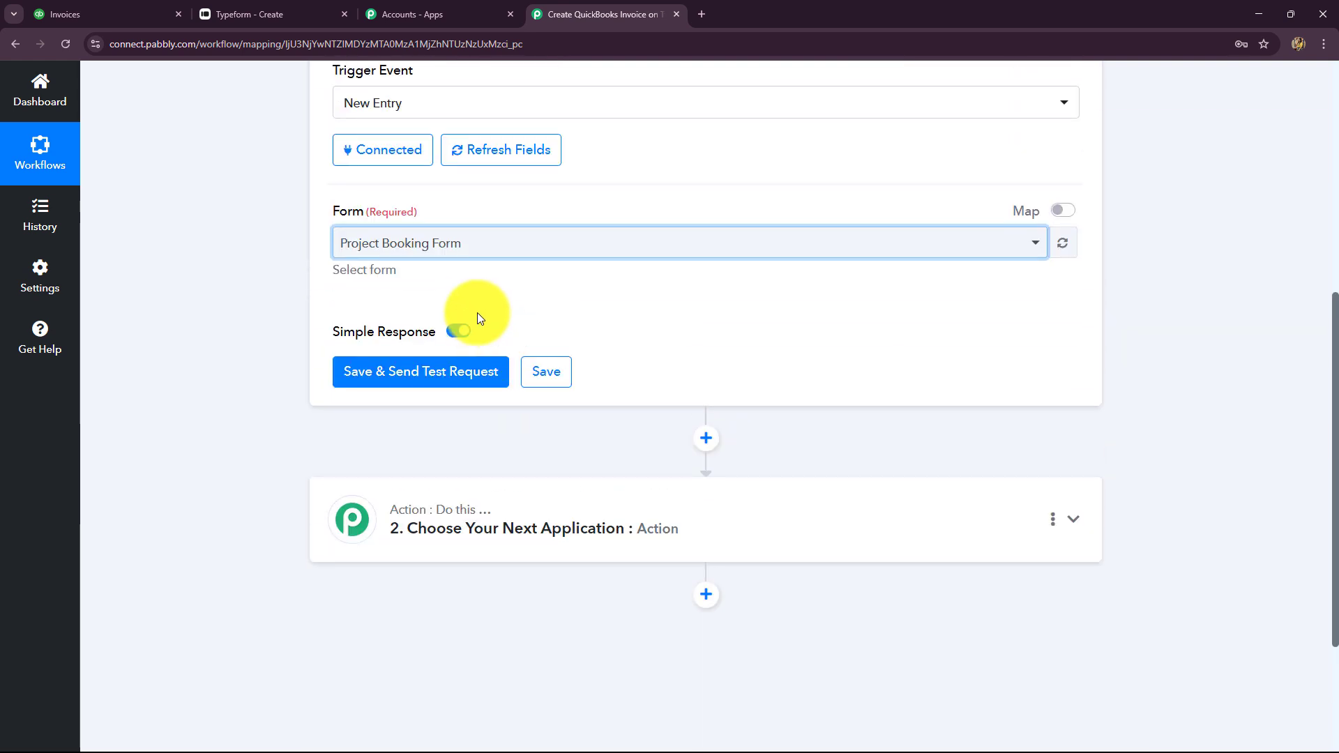
Save the trigger and send a test request, leaving it waiting for a test submission
click(418, 384)
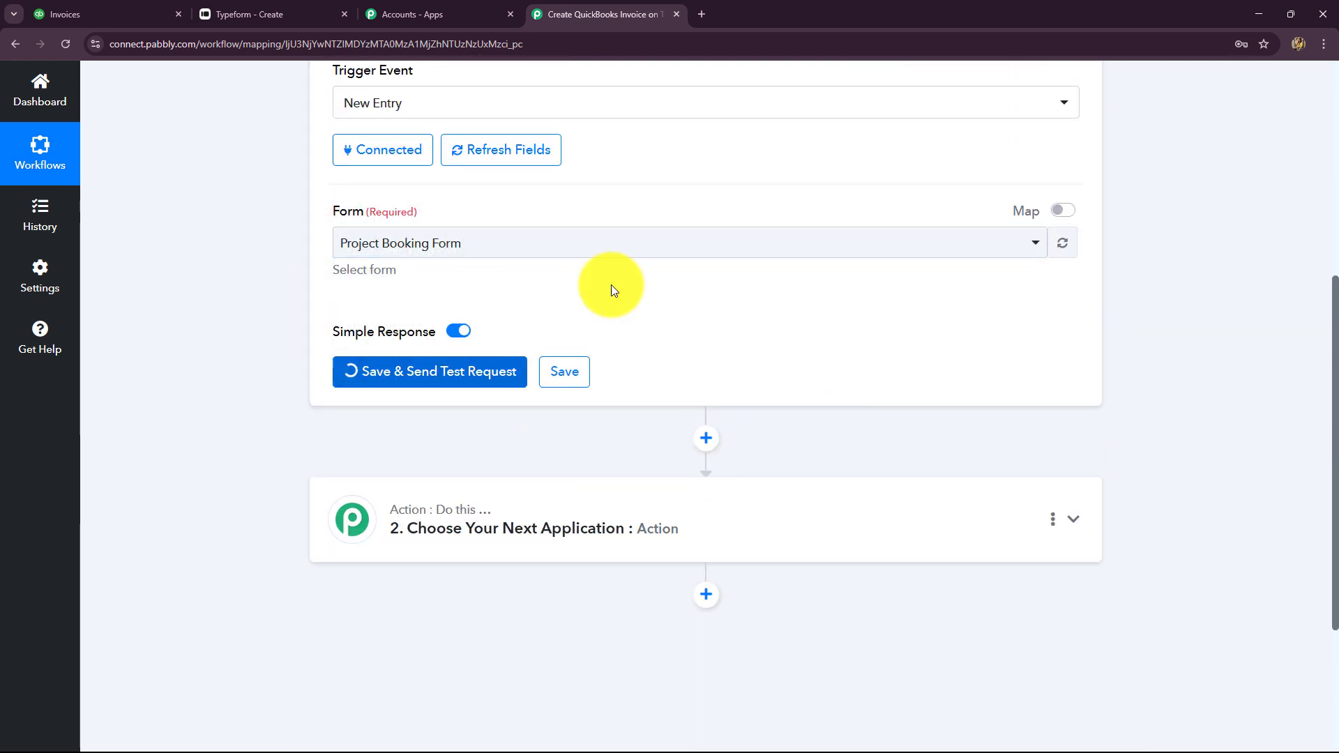
click(269, 14)
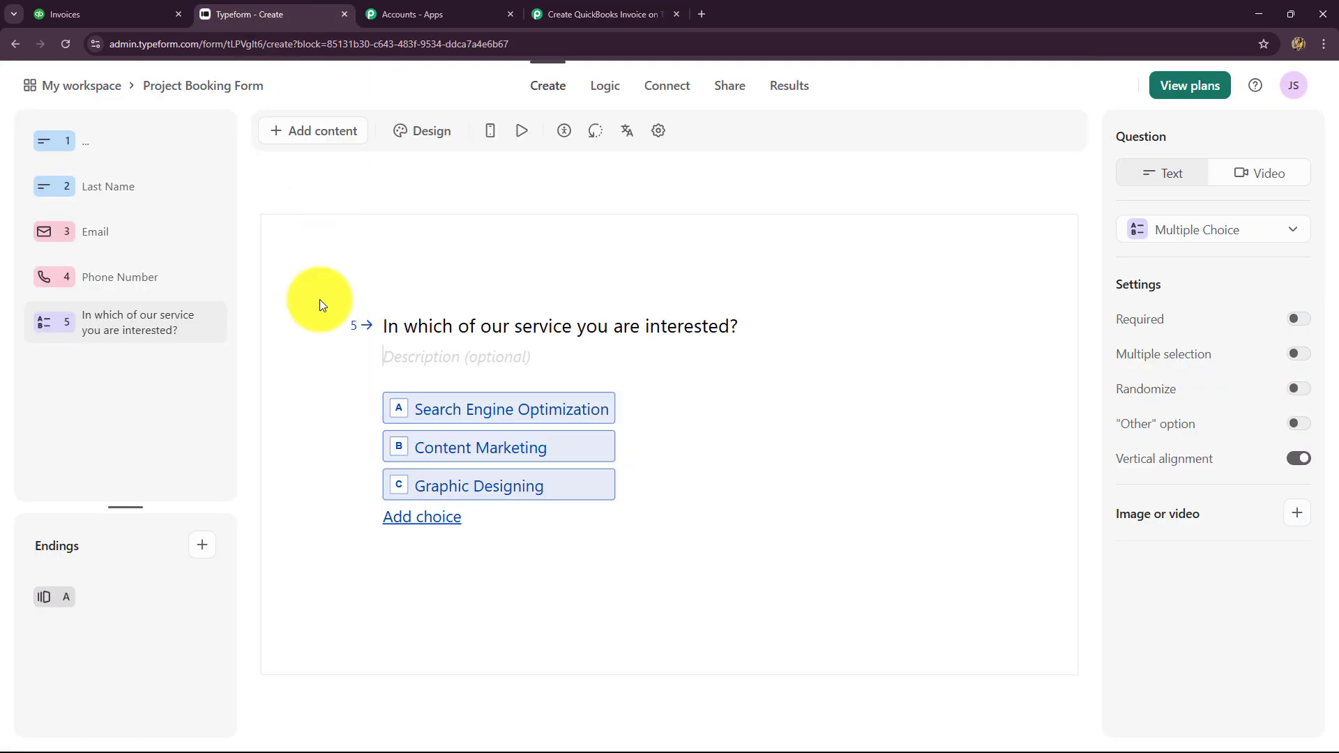
click(567, 13)
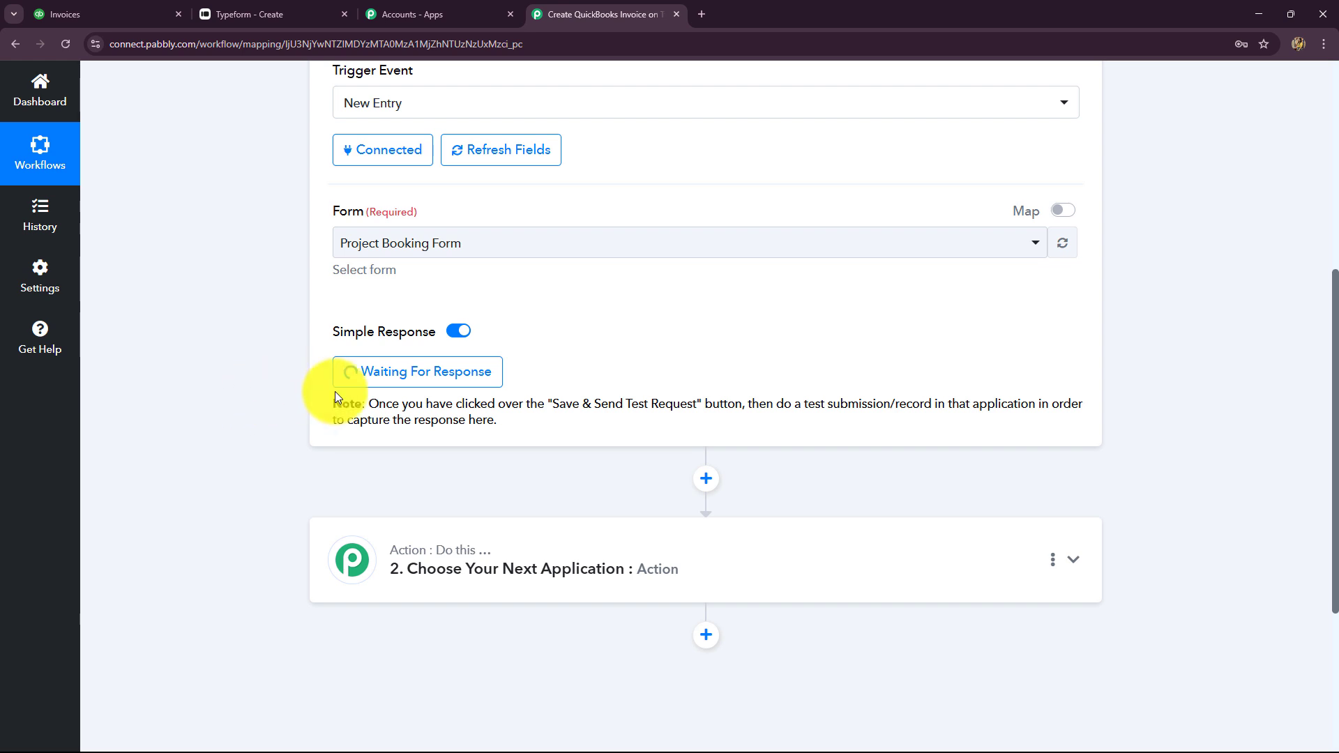
drag(401, 407, 779, 434)
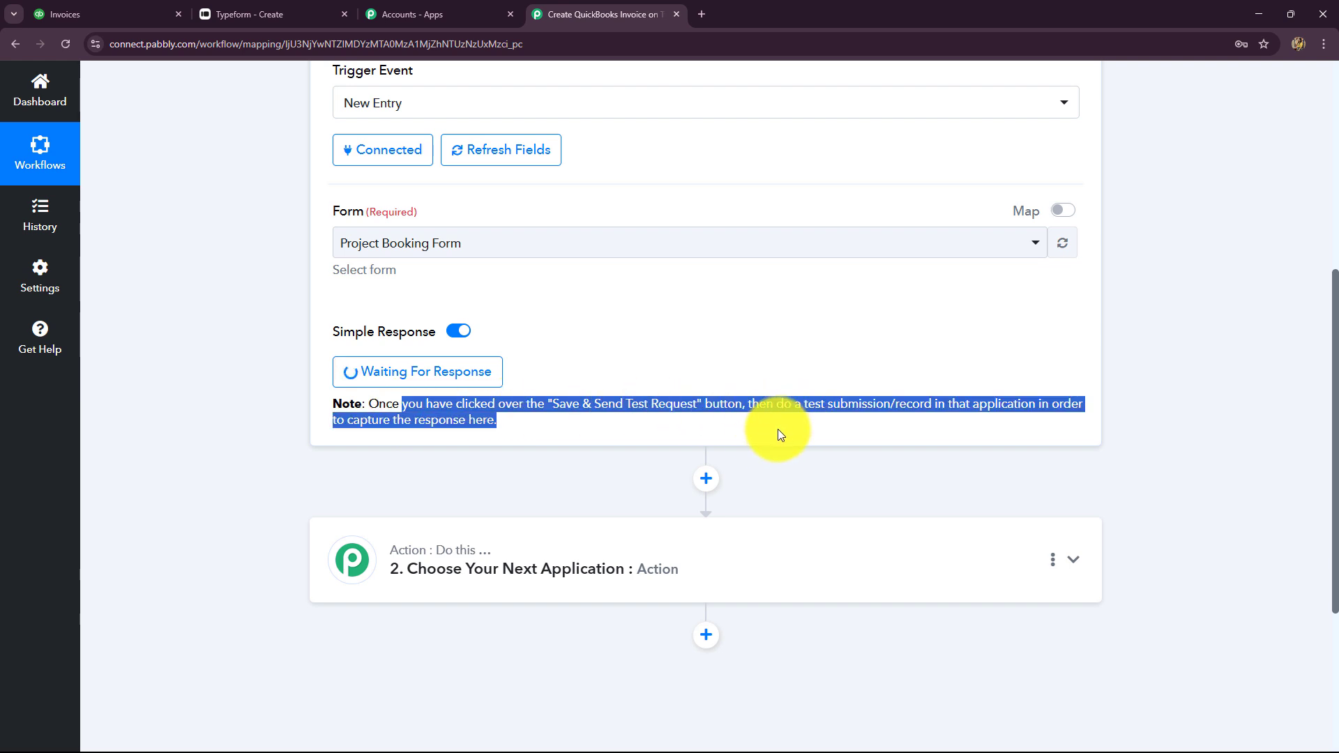
click(751, 433)
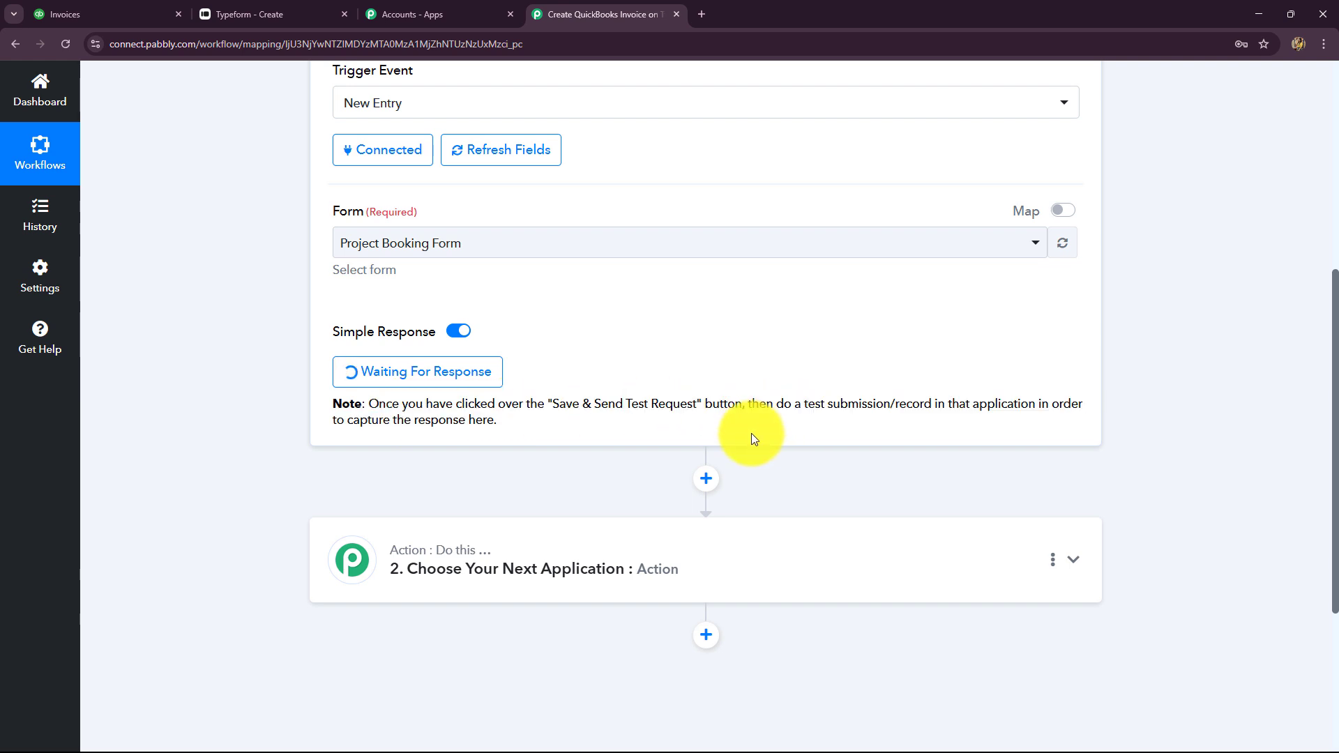
Copy the Project Booking Form's share link and load it in a new browser tab
click(230, 14)
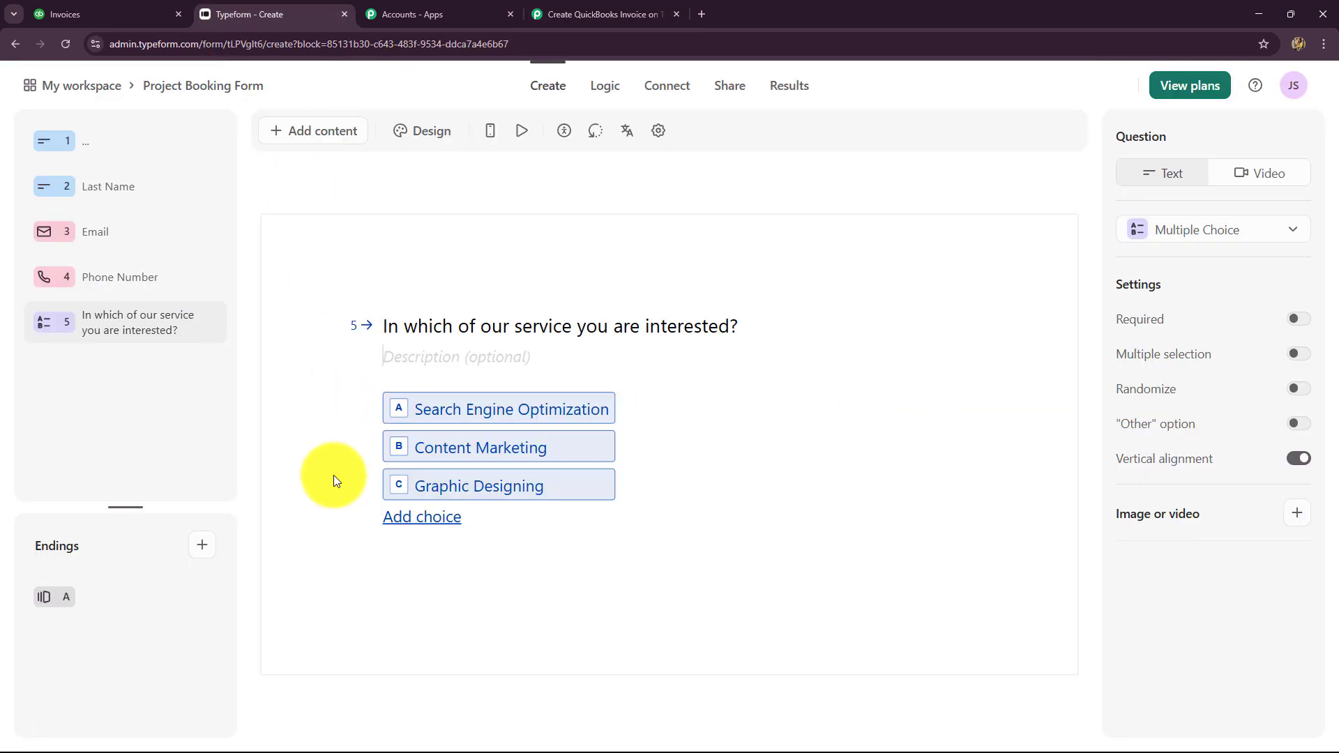
click(726, 94)
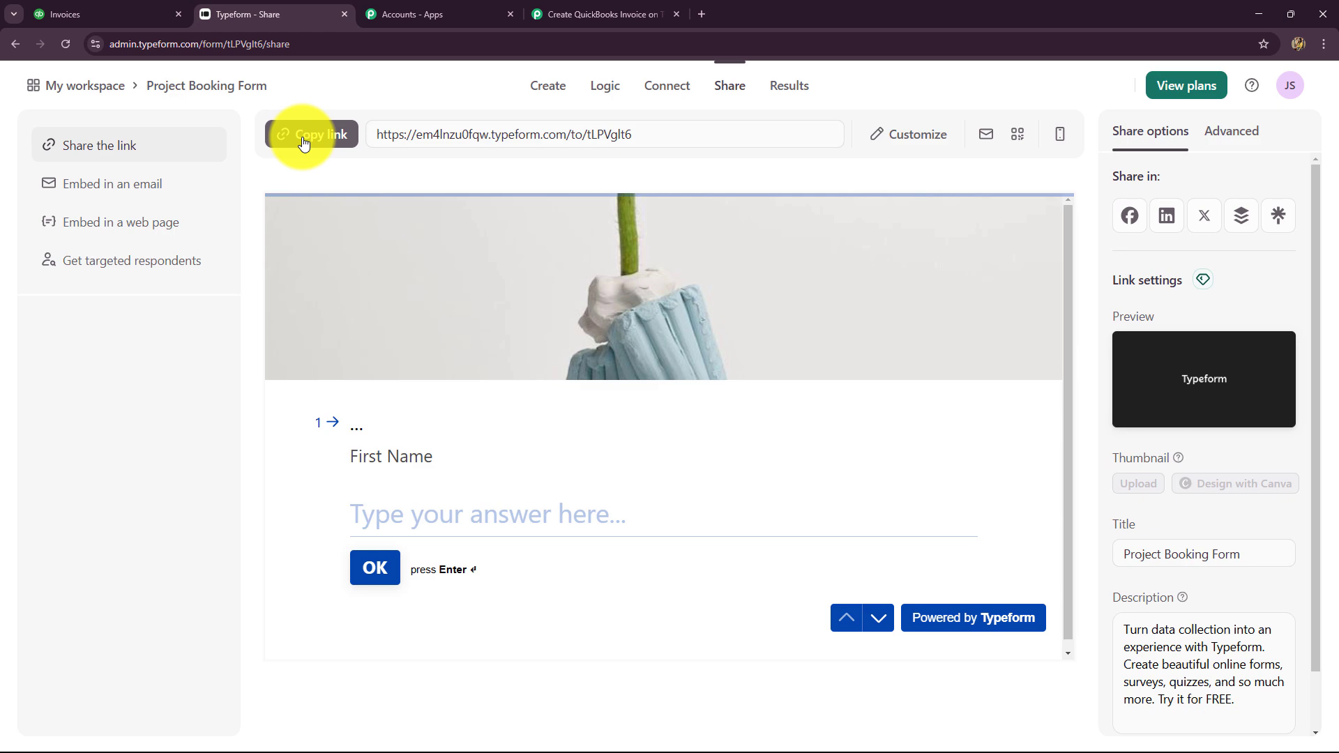
click(303, 142)
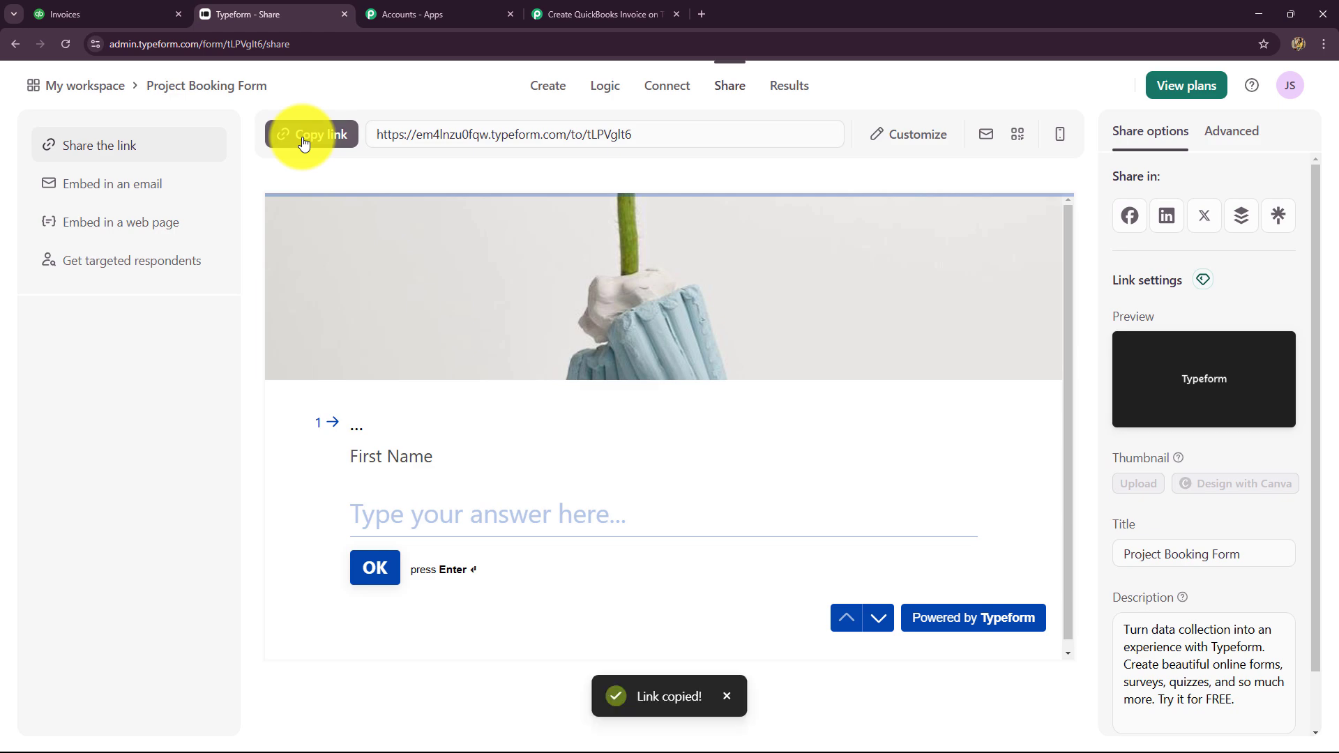
click(698, 17)
key(ctrl+v)
key(Return)
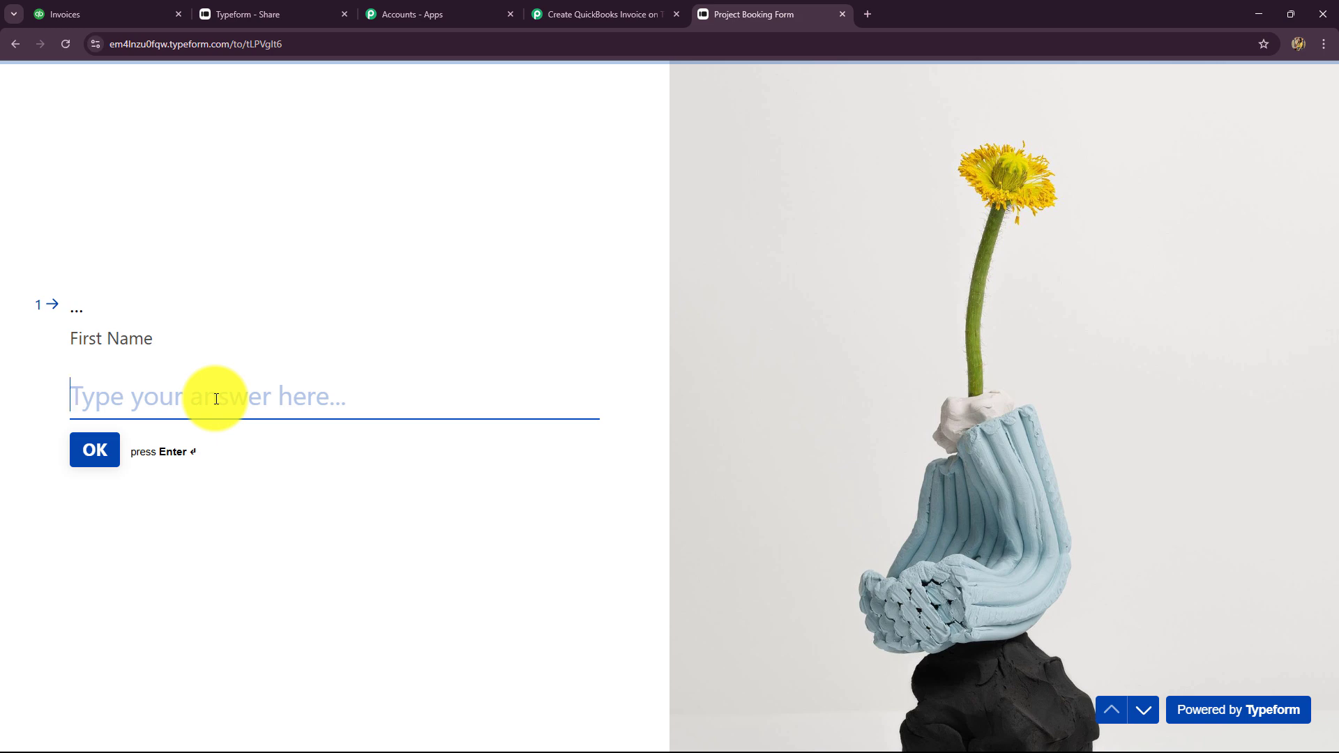
Answer the first name, last name and email questions of the booking form
text(Amazing)
click(90, 450)
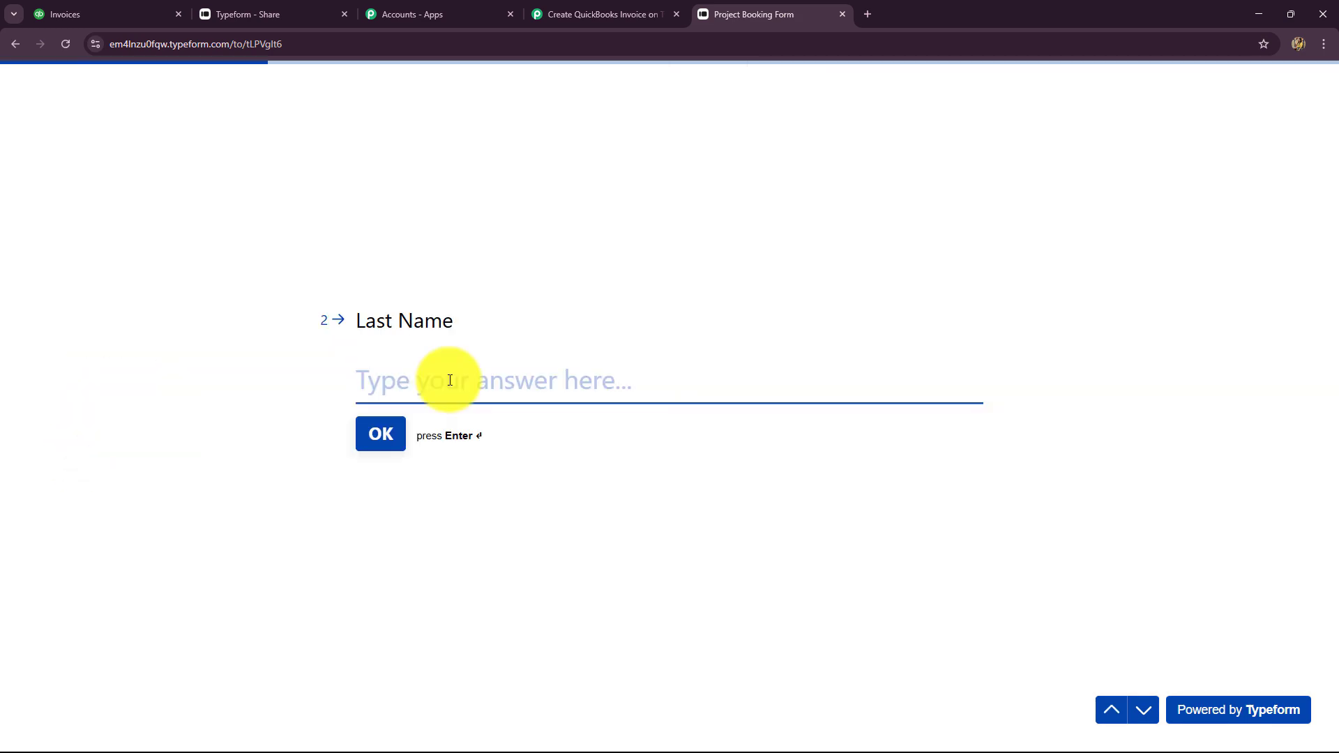
text(Client)
click(387, 431)
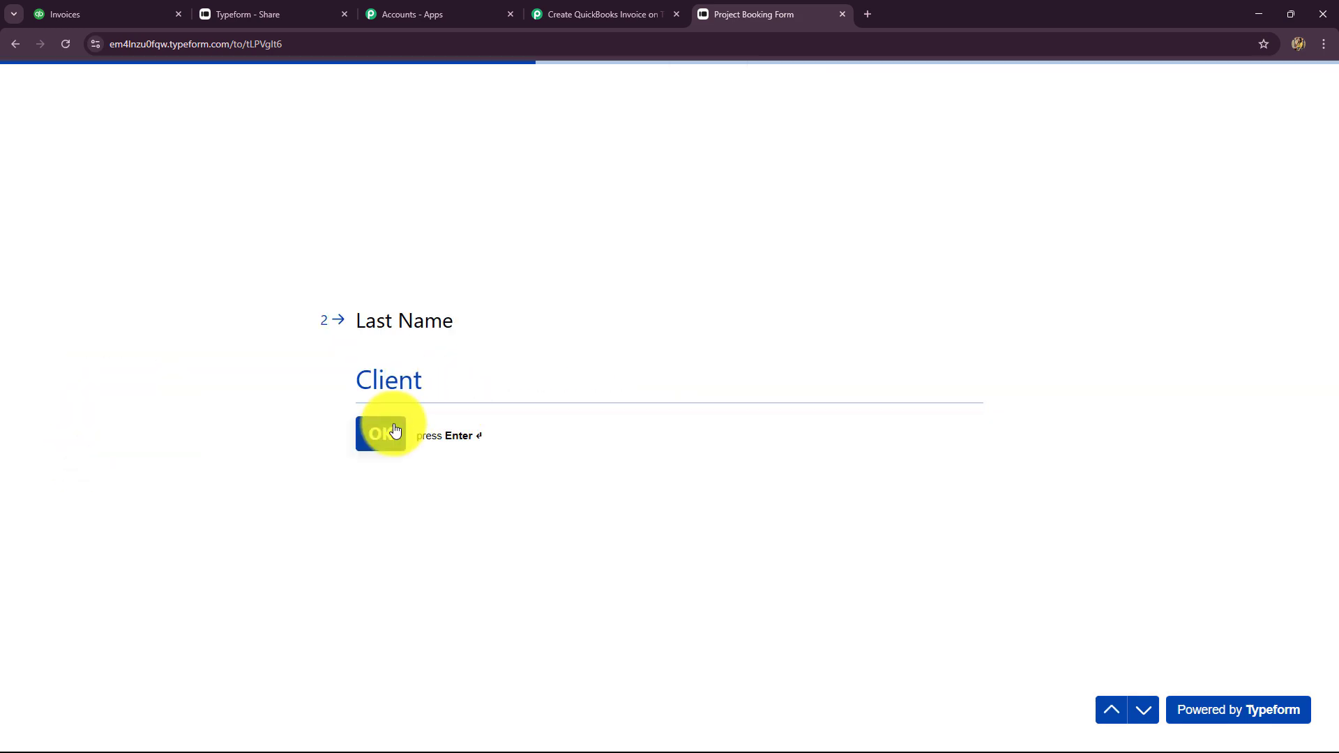
click(385, 381)
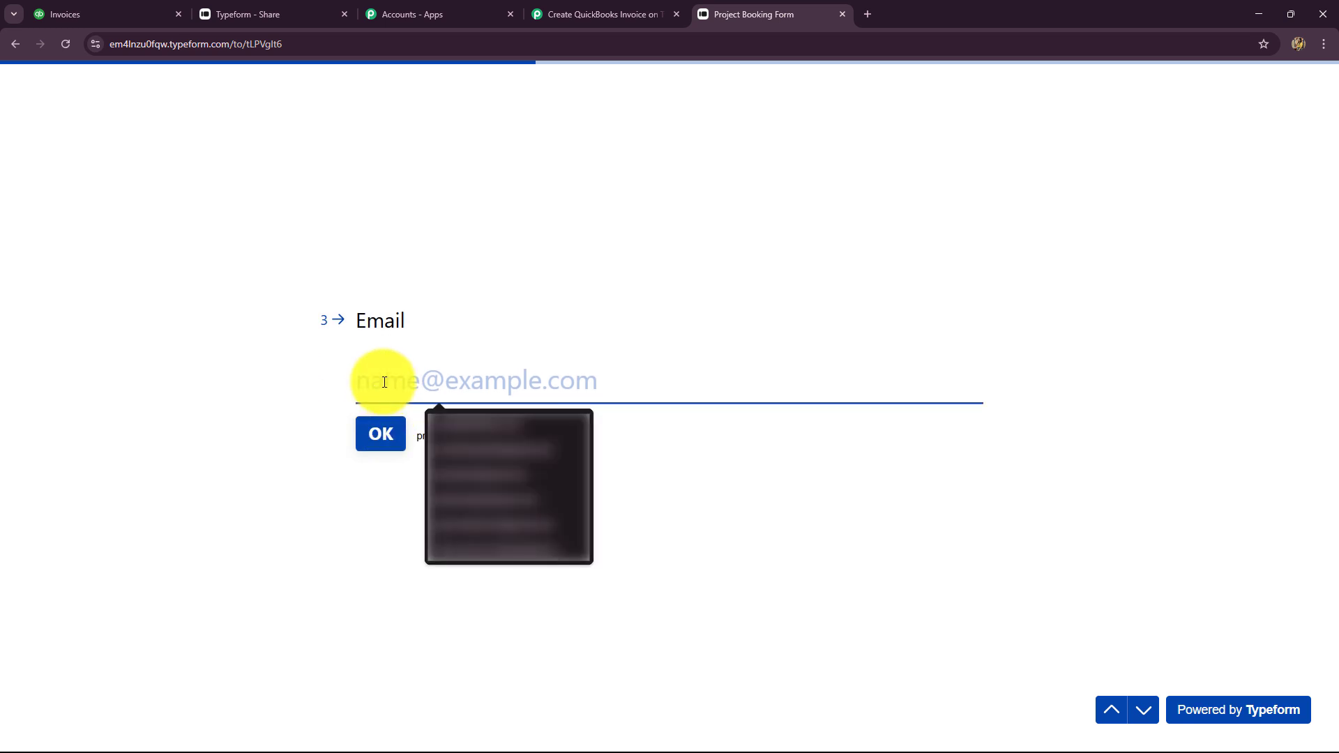
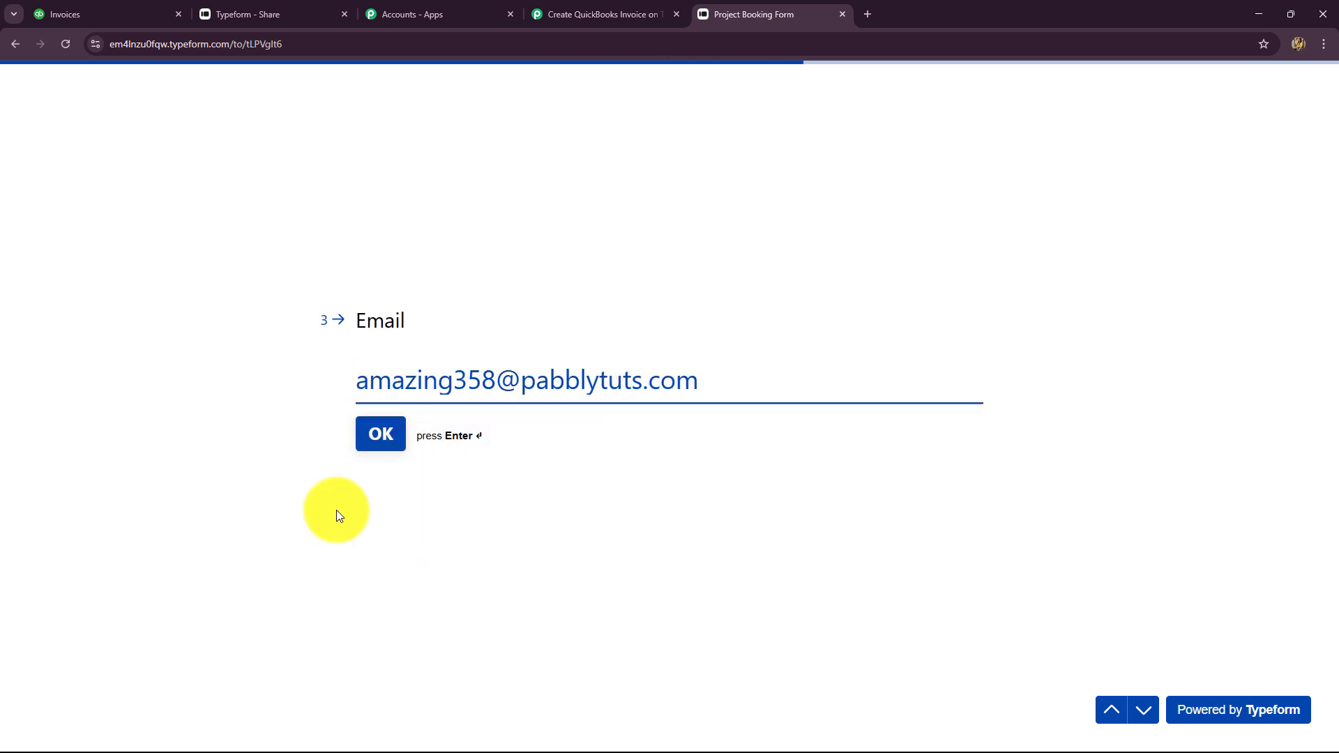
click(370, 433)
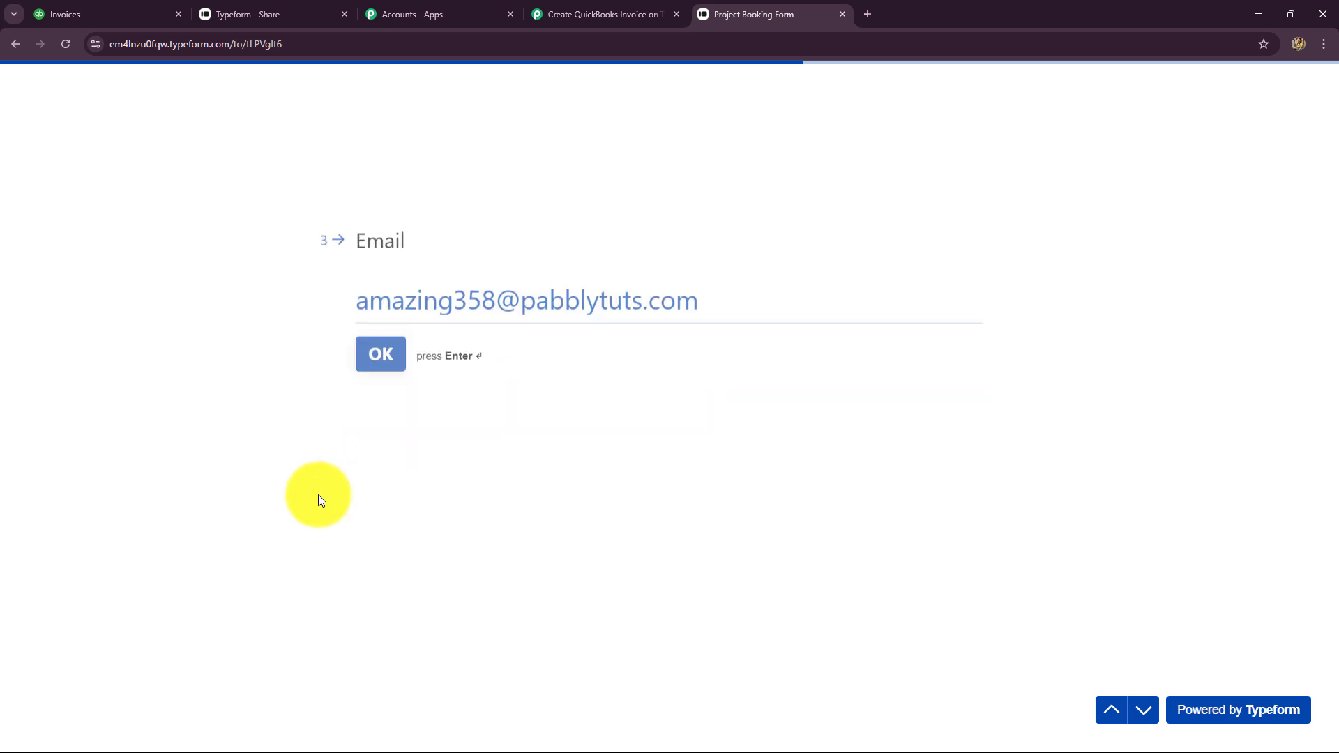
Enter a phone number with India's country code, pick Content Marketing, and submit the form
click(402, 390)
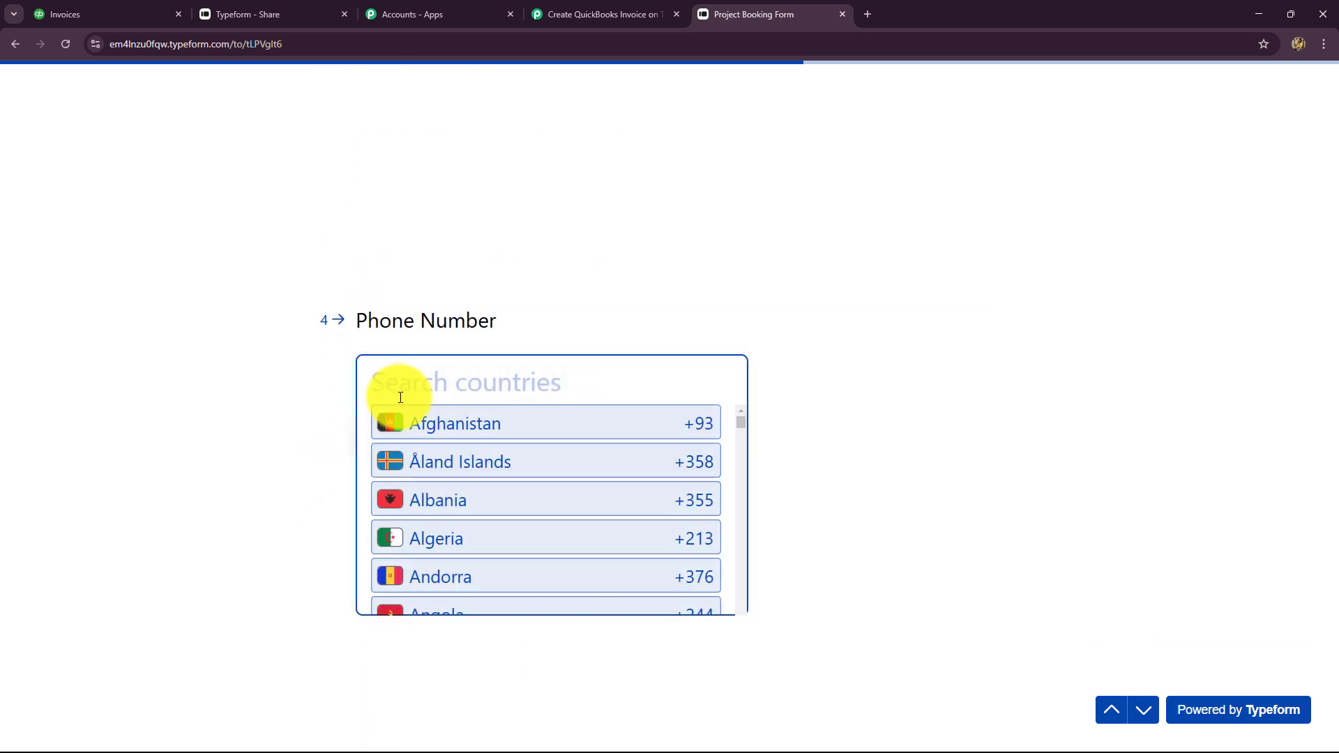
text(ind)
key(Return)
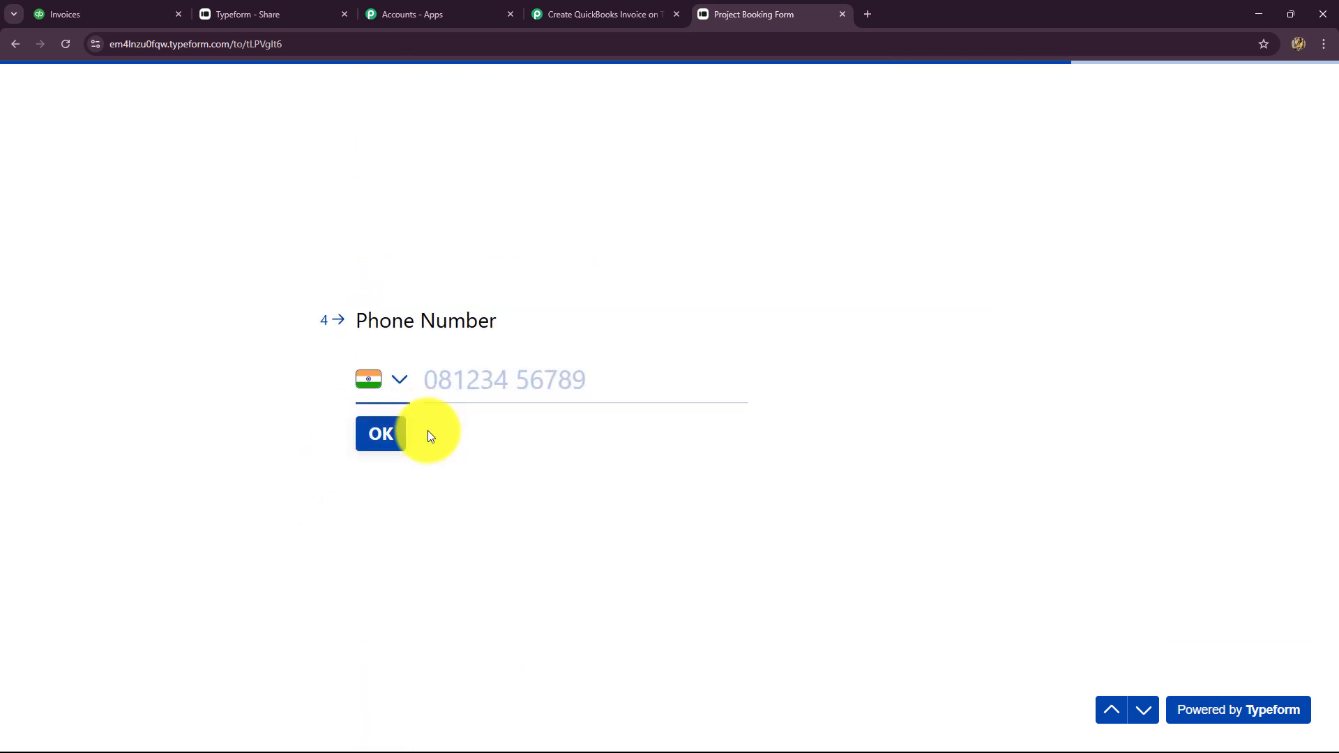
click(465, 378)
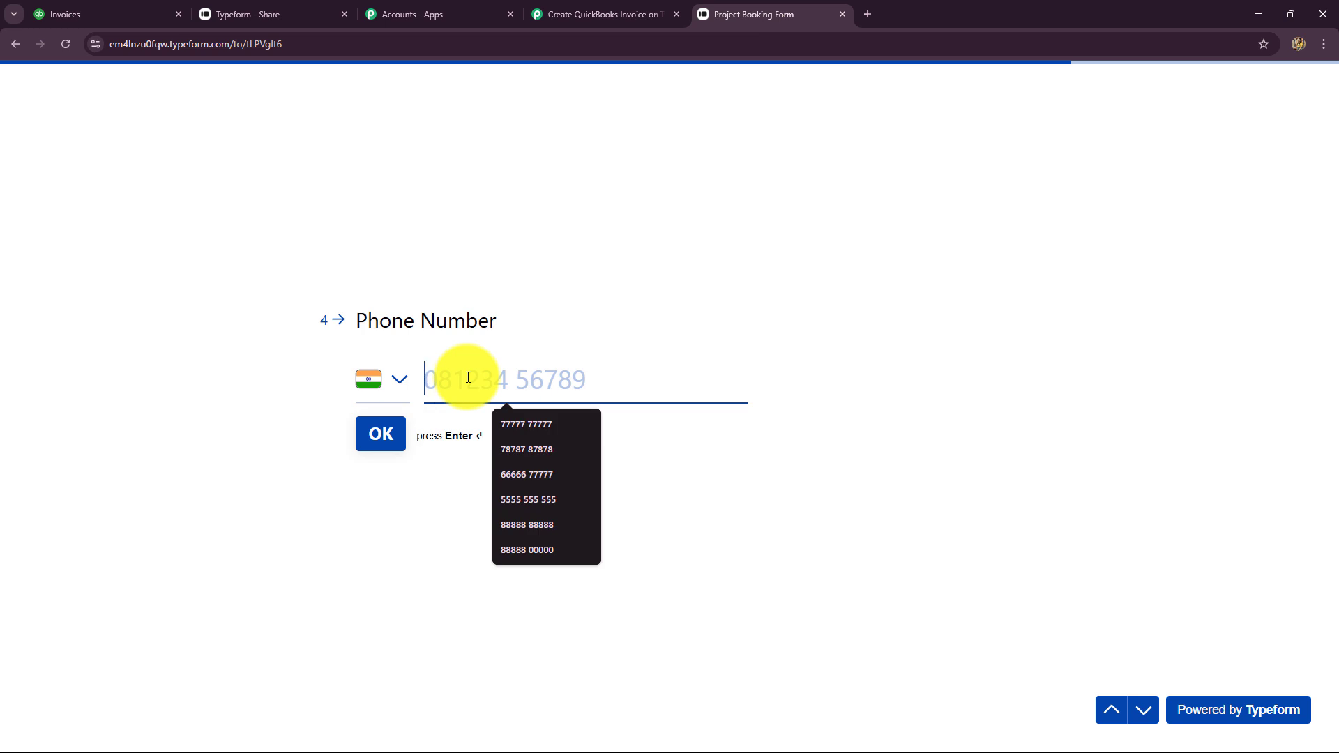
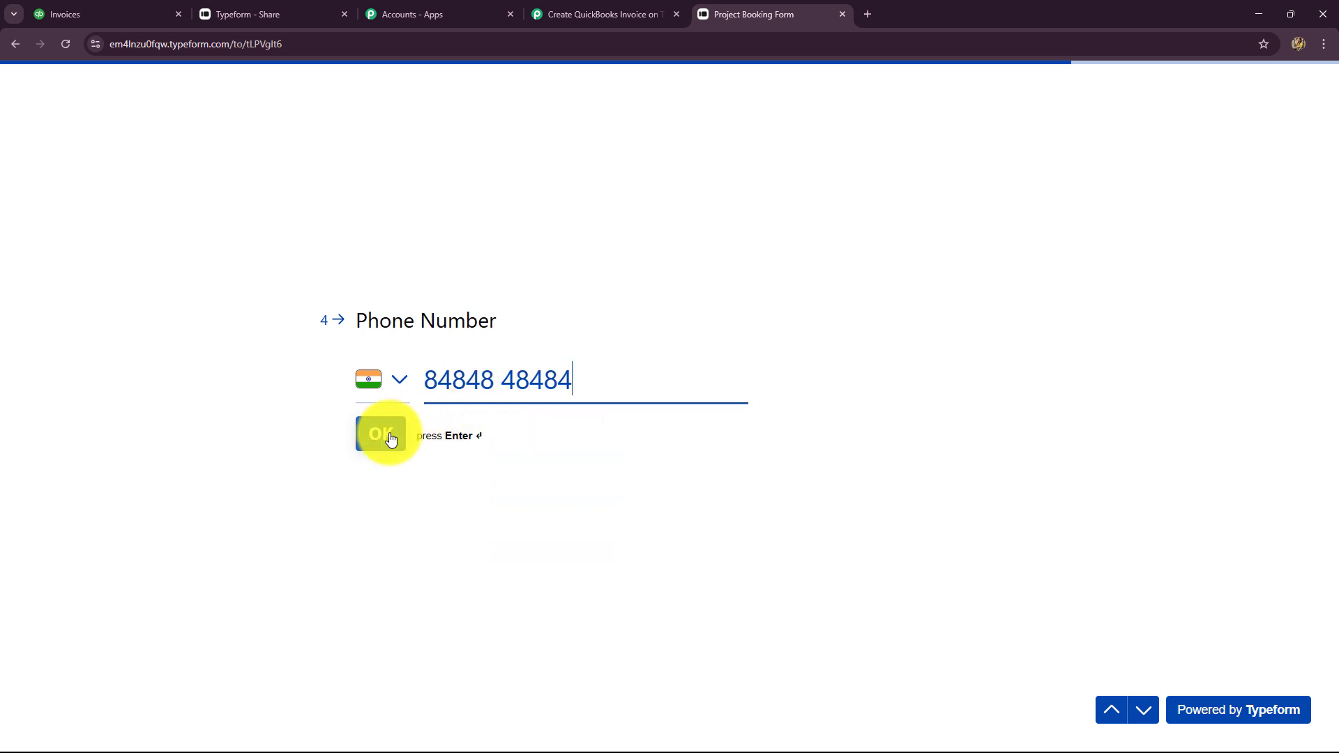
click(391, 437)
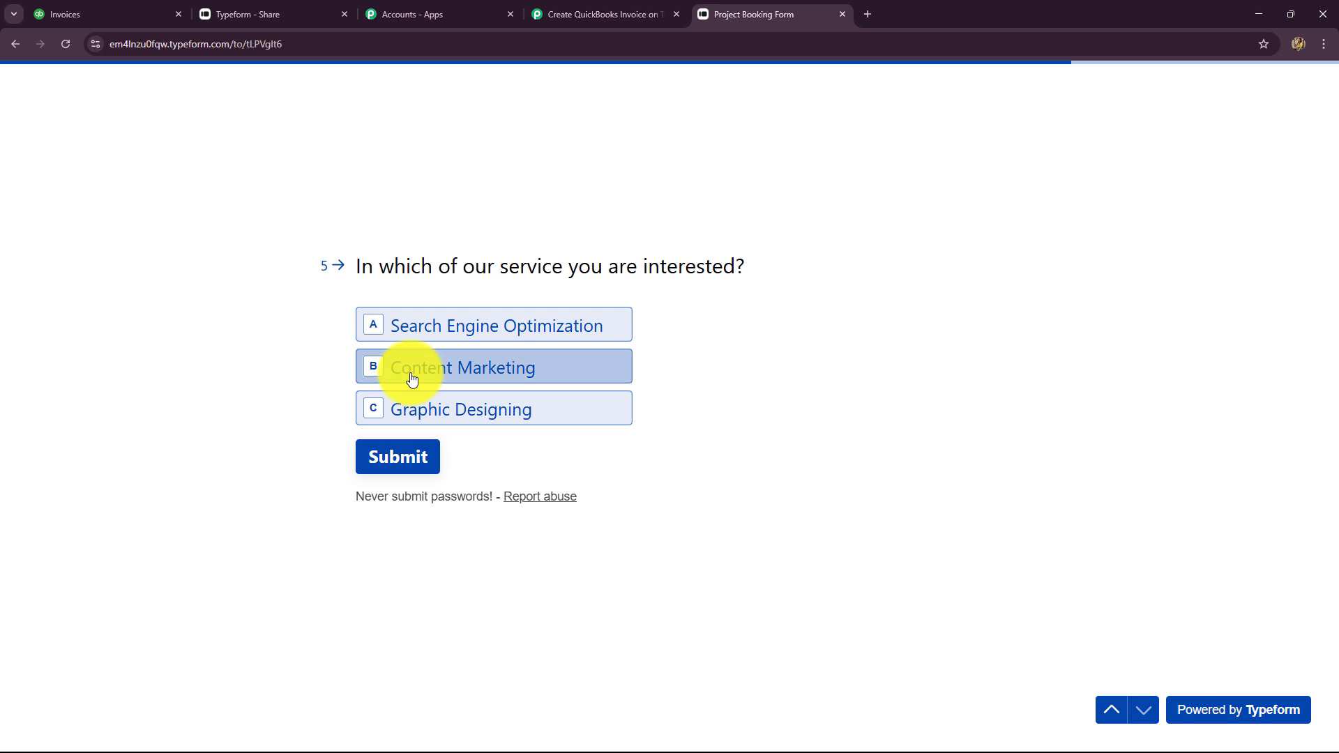
click(411, 379)
click(399, 462)
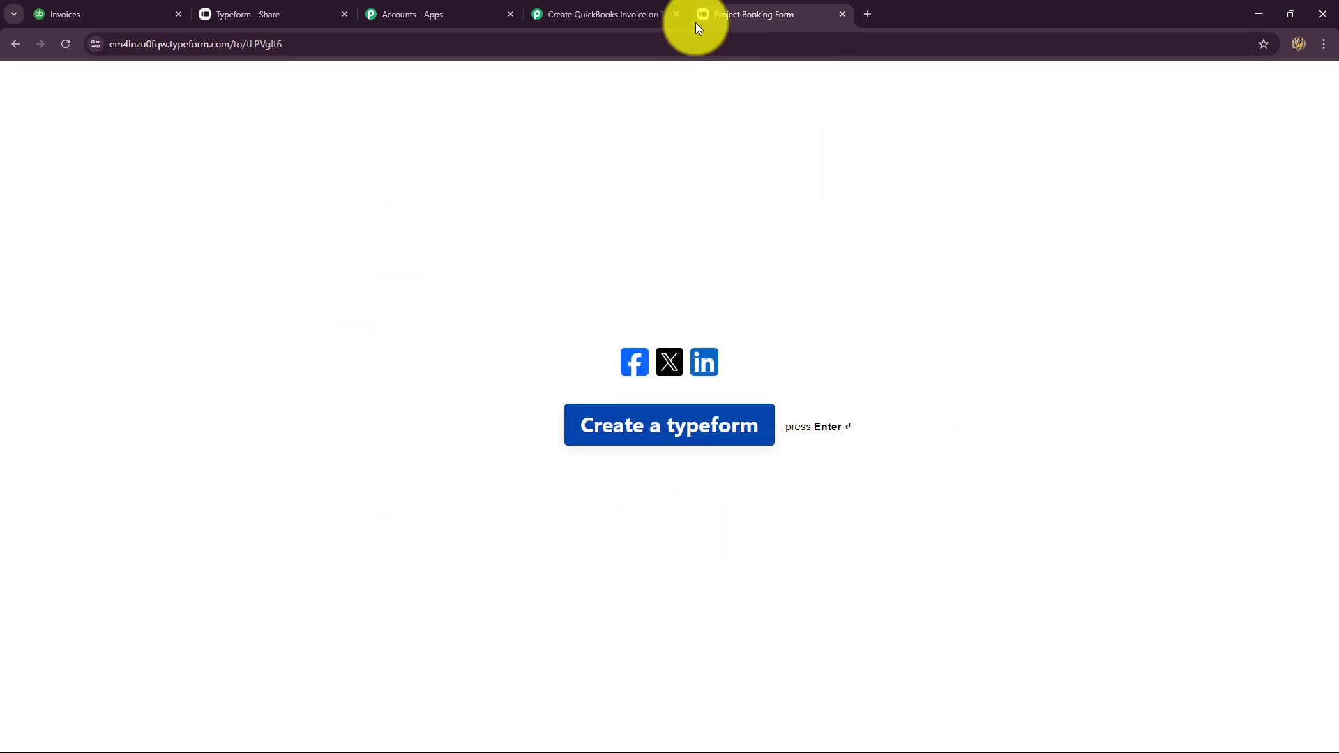
click(668, 19)
Check the captured Form Response Token, Landed At, Form Id, Ending Ref and 'Project Booking Form' title
scroll(1198, 345, down, 5)
scroll(1198, 345, up, 2)
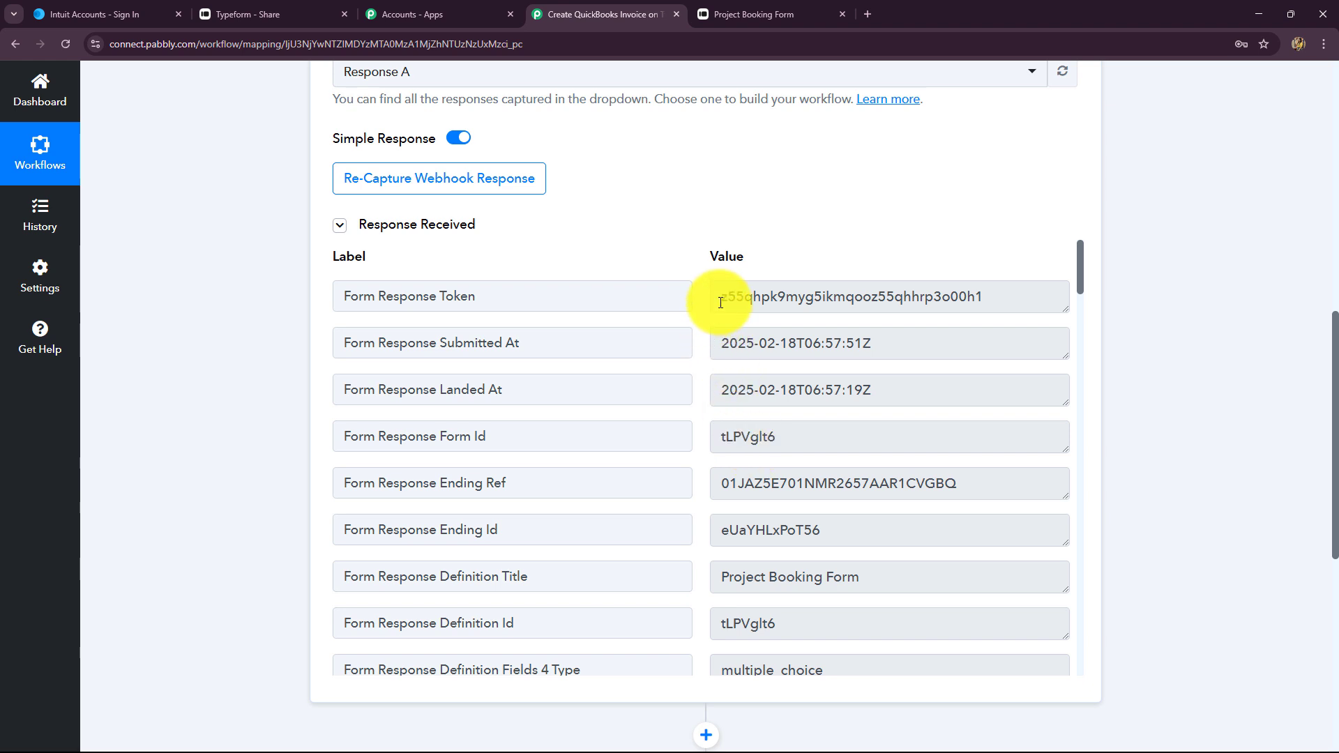
drag(720, 302, 690, 379)
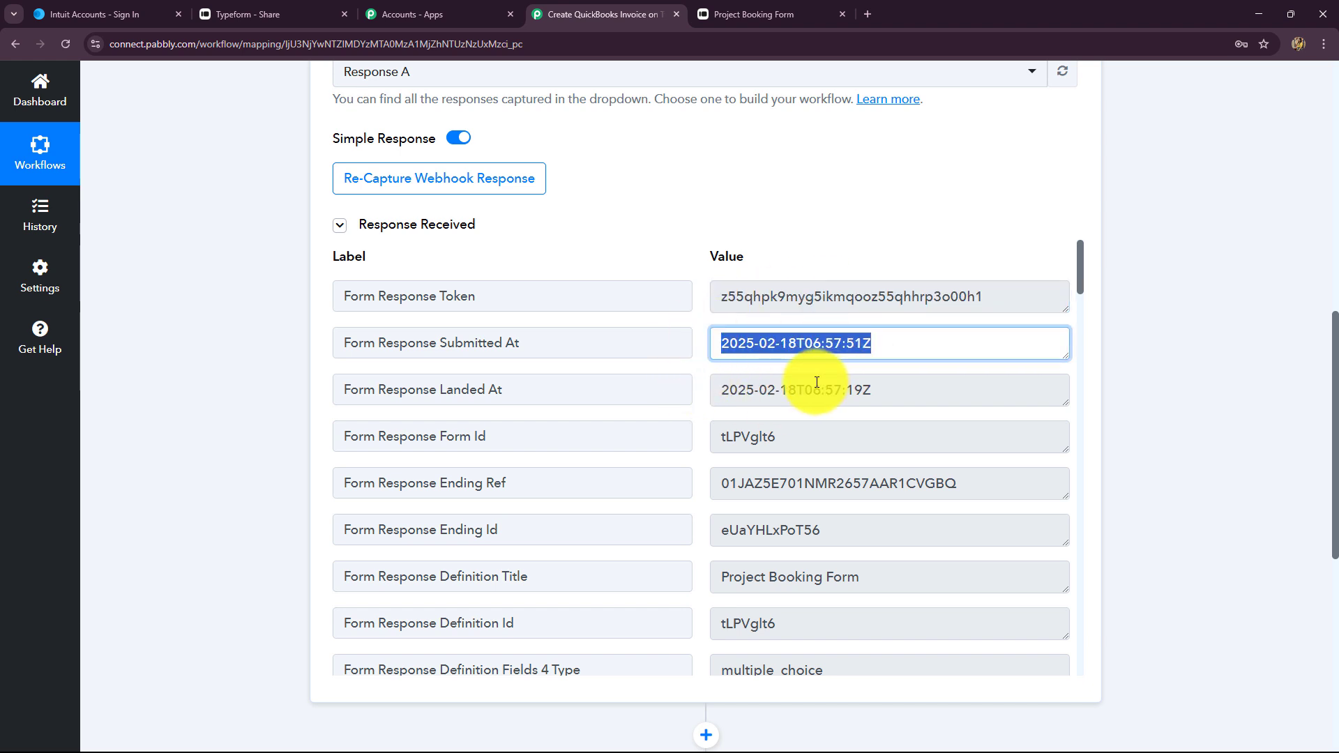
drag(885, 387, 726, 385)
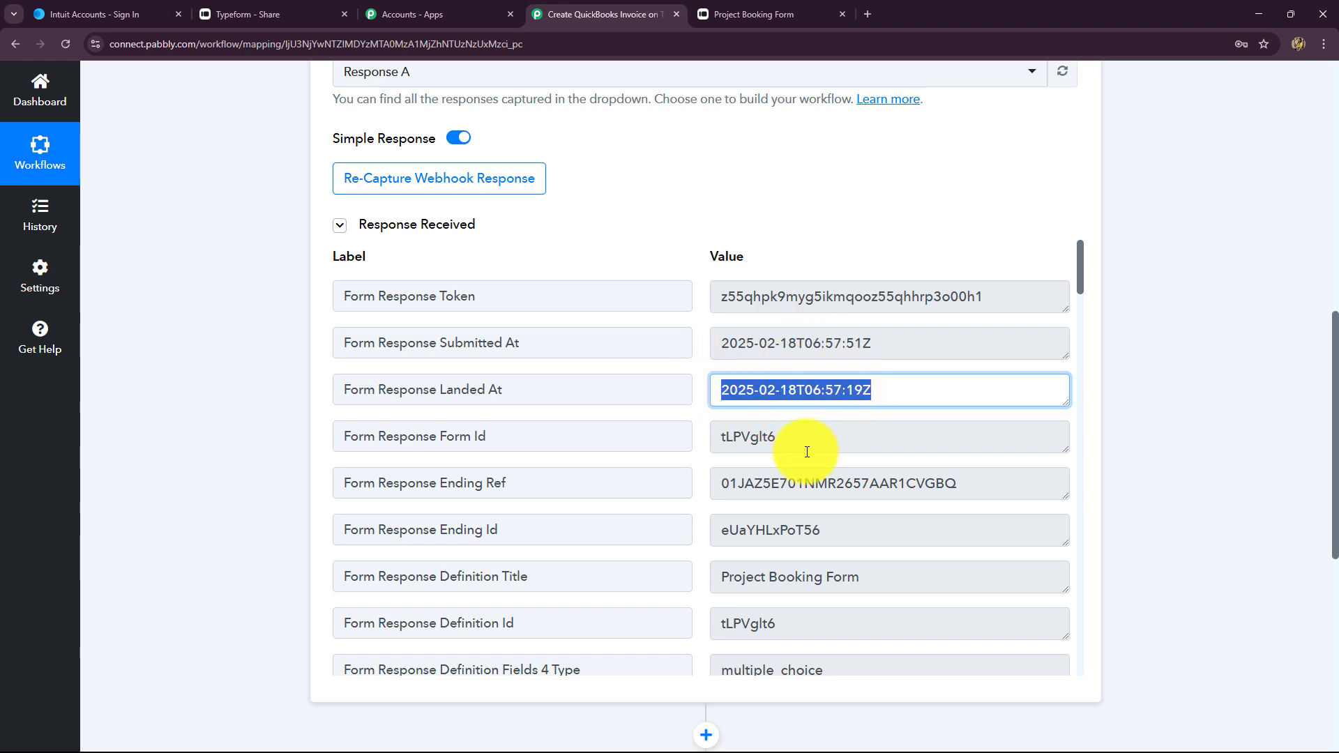
double_click(737, 439)
double_click(970, 490)
scroll(970, 491, down, 2)
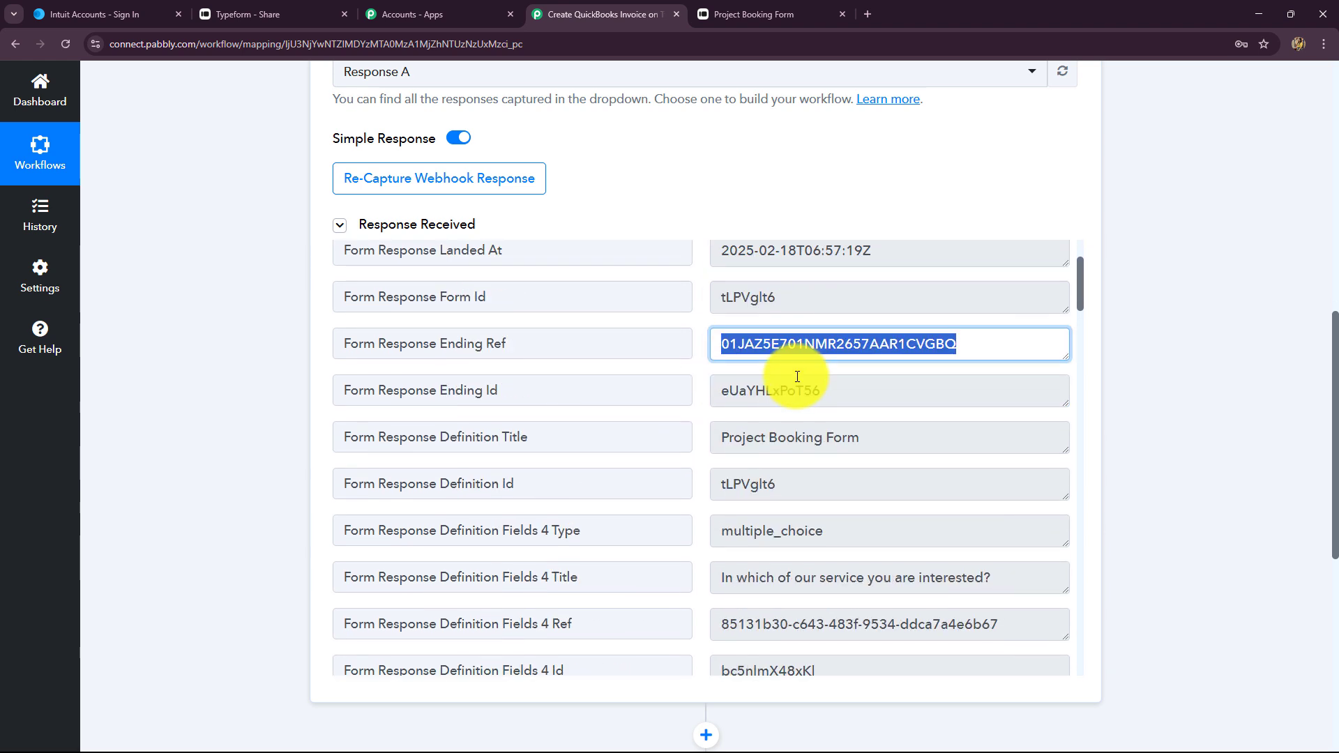
drag(851, 404, 748, 427)
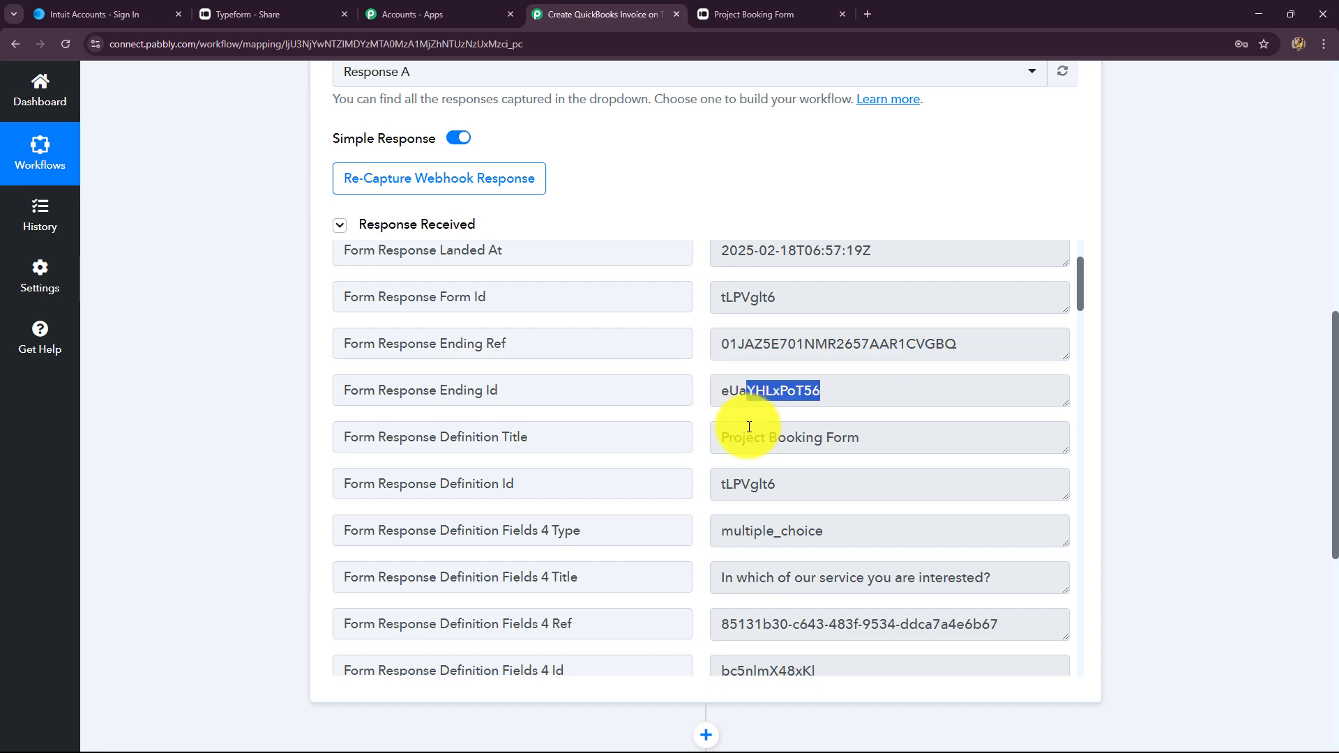
triple_click(885, 439)
Verify the captured Content Marketing, phone number and email answers, then return to the top
scroll(769, 531, down, 6)
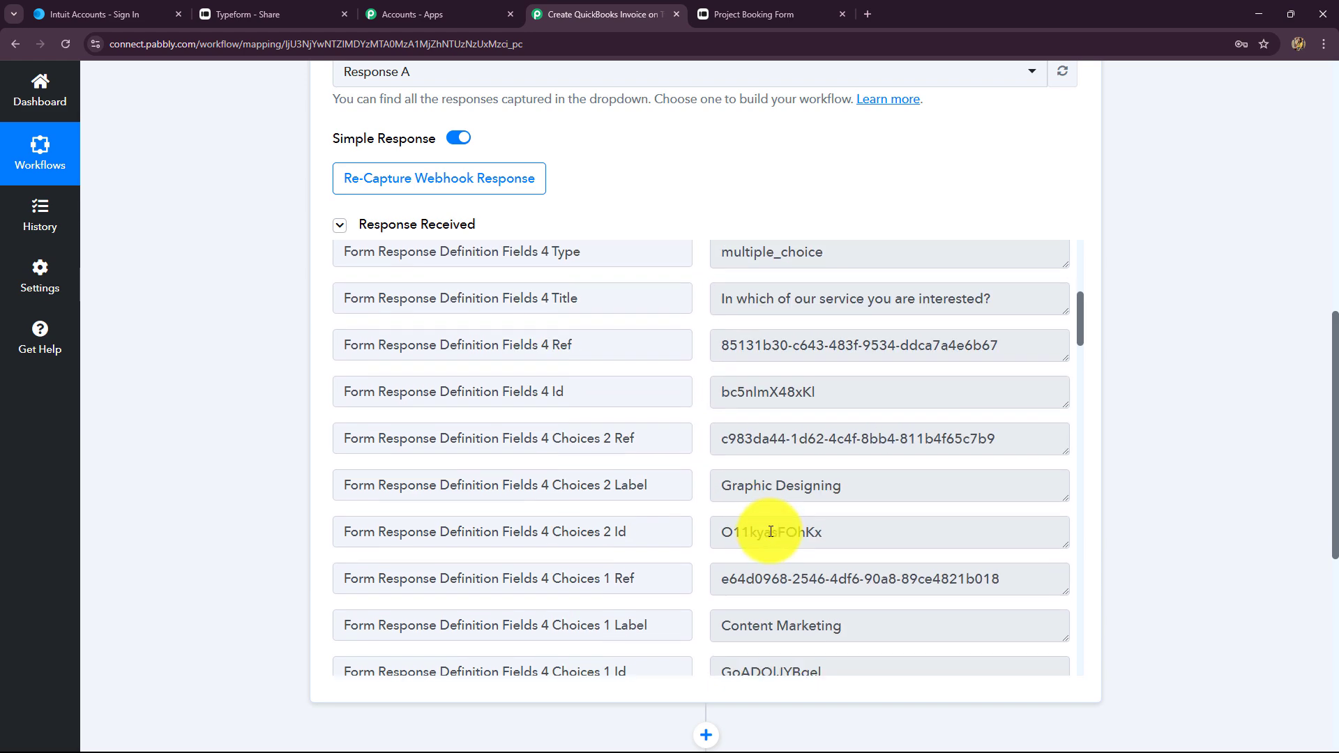
scroll(771, 534, down, 15)
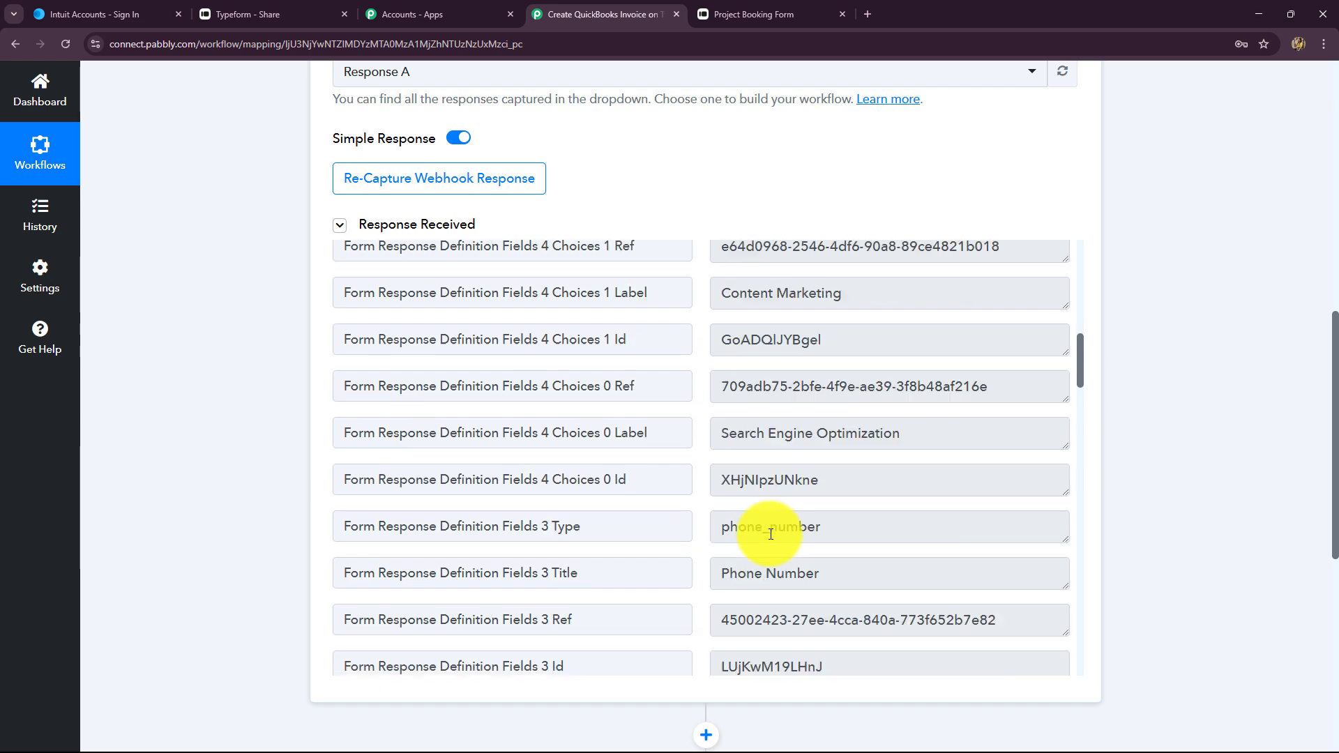
scroll(770, 534, down, 10)
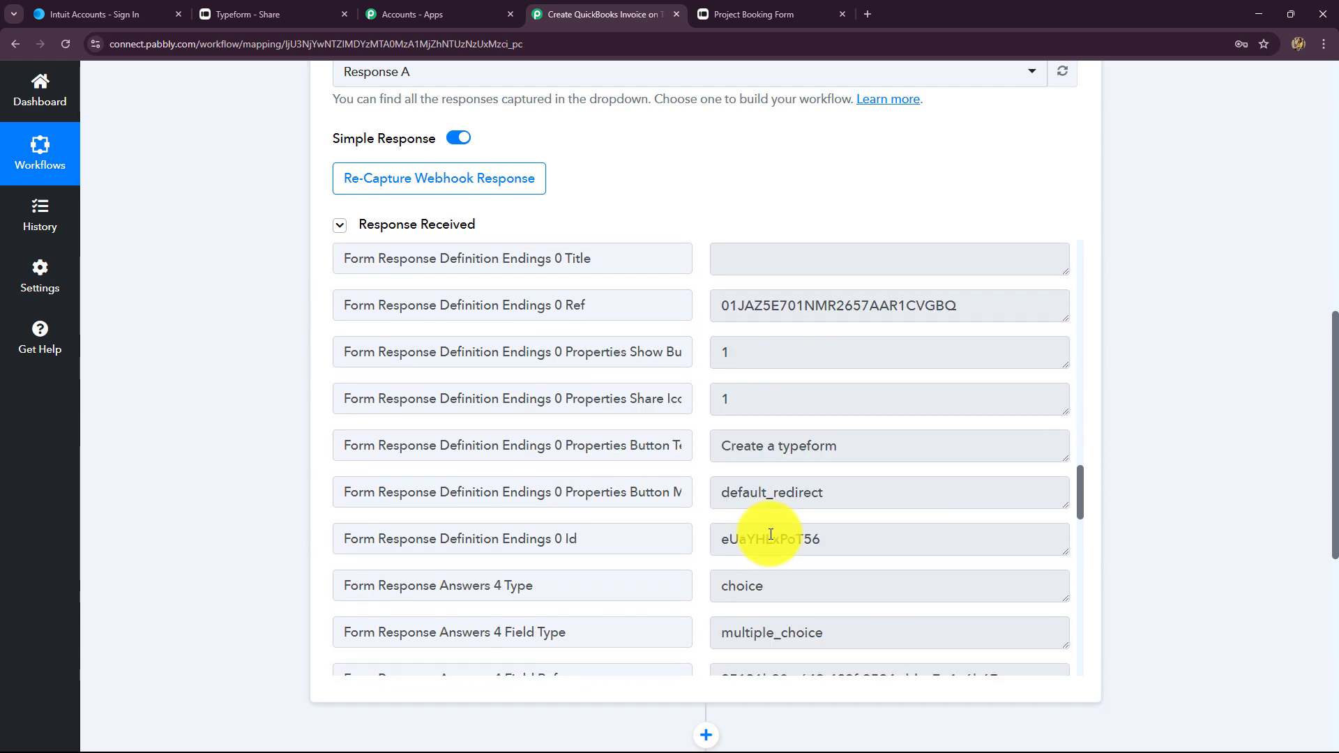
scroll(770, 534, up, 3)
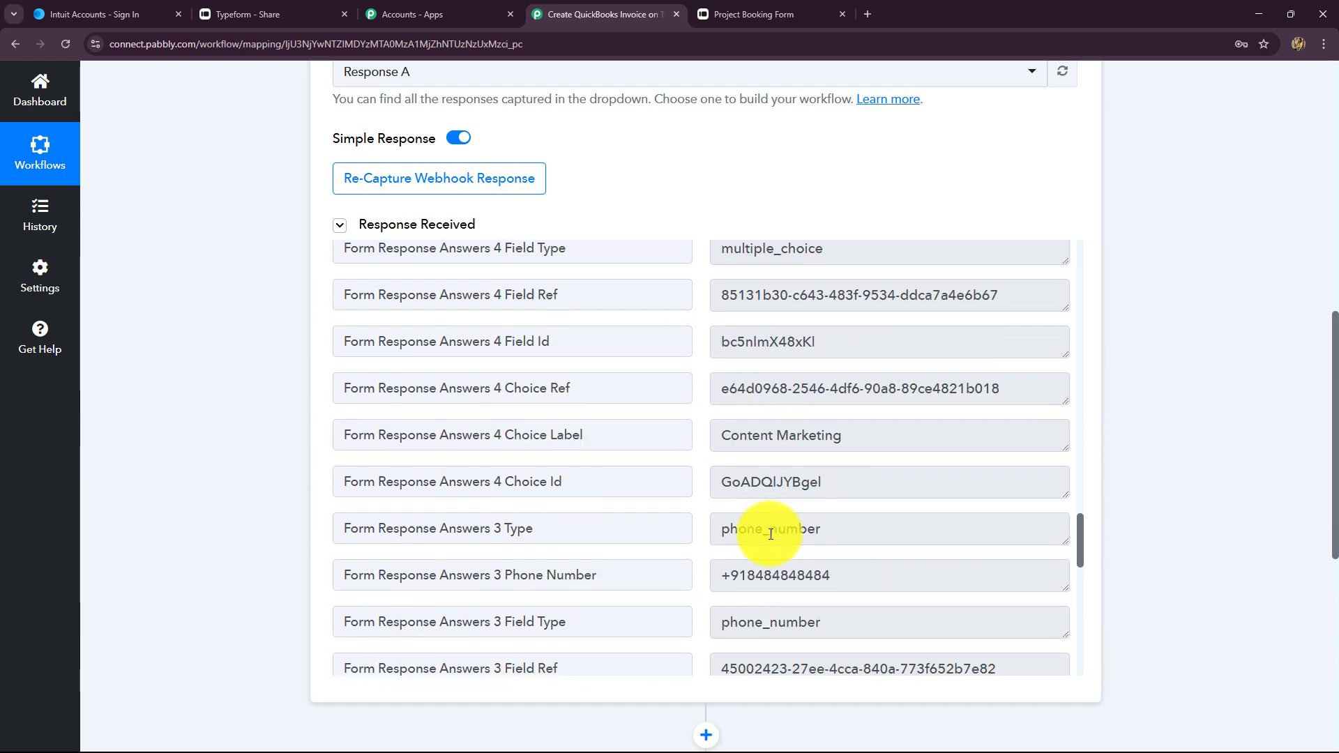
scroll(848, 414, down, 1)
click(849, 412)
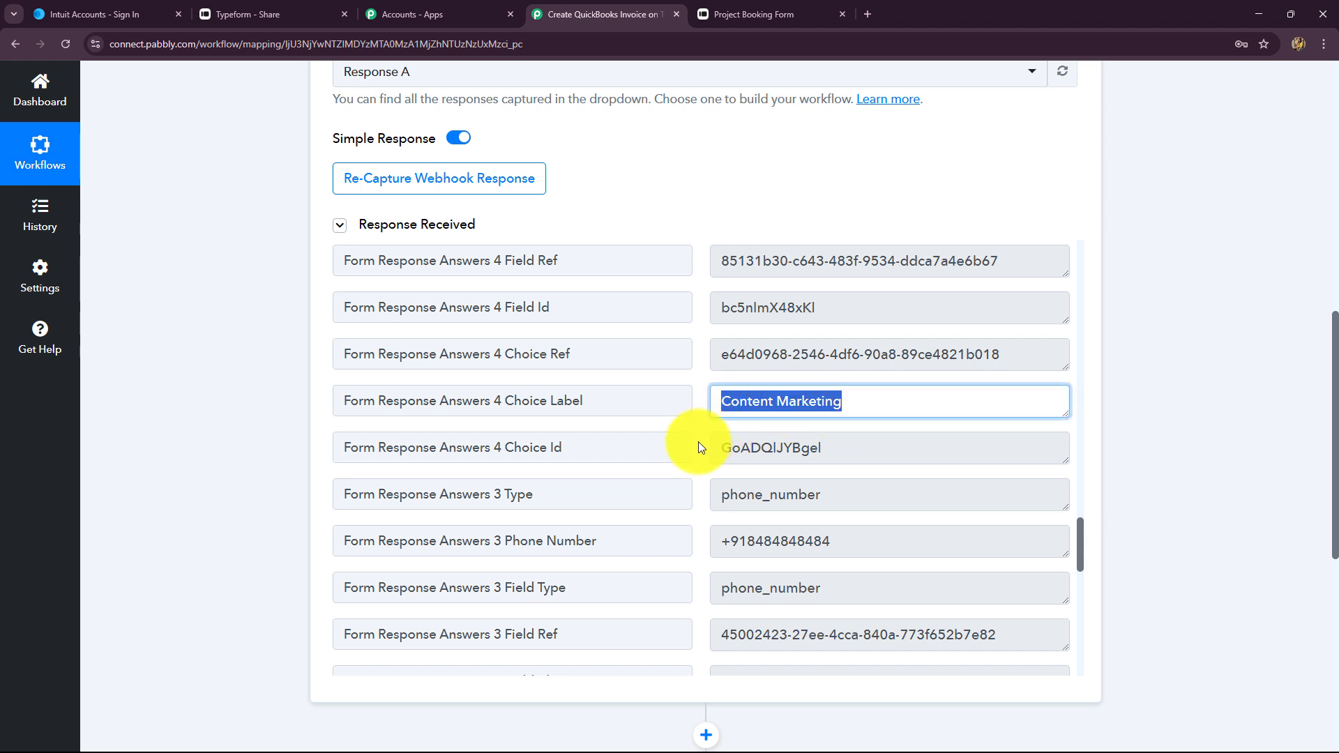
click(881, 541)
scroll(851, 532, down, 3)
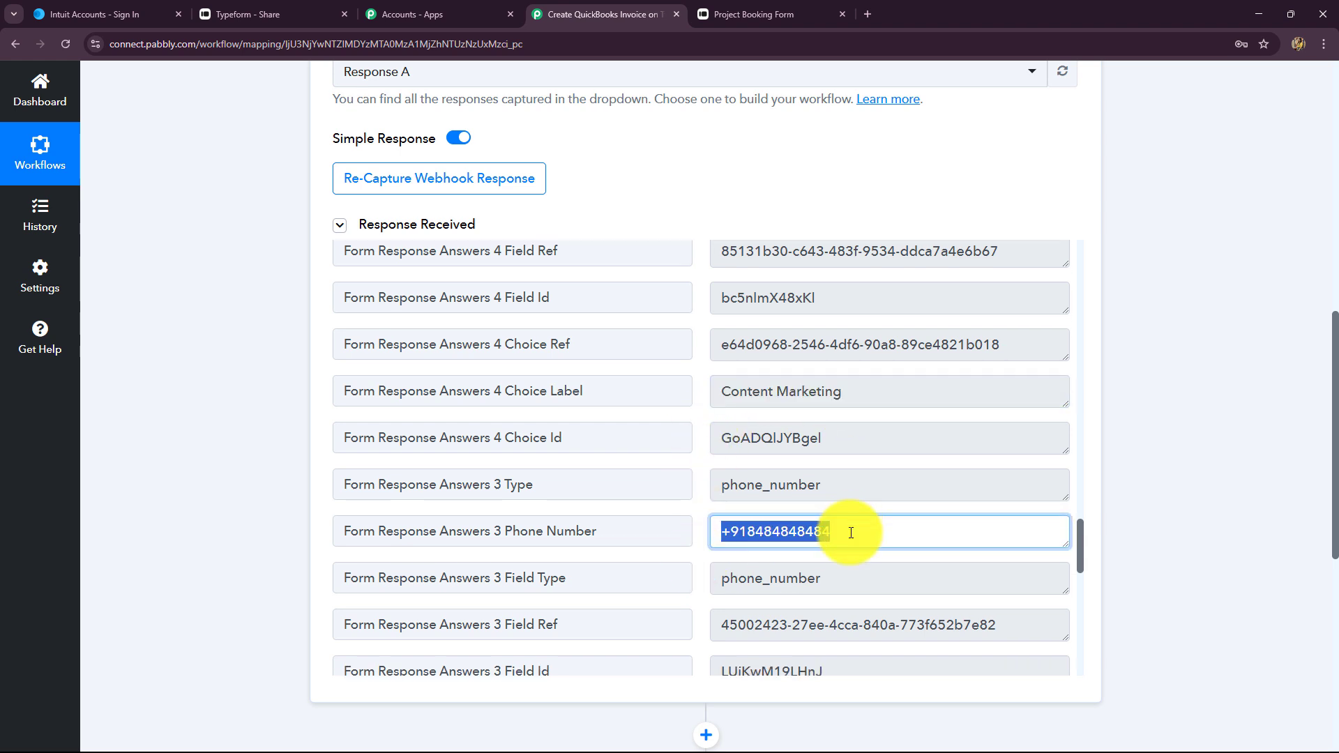
scroll(893, 528, down, 3)
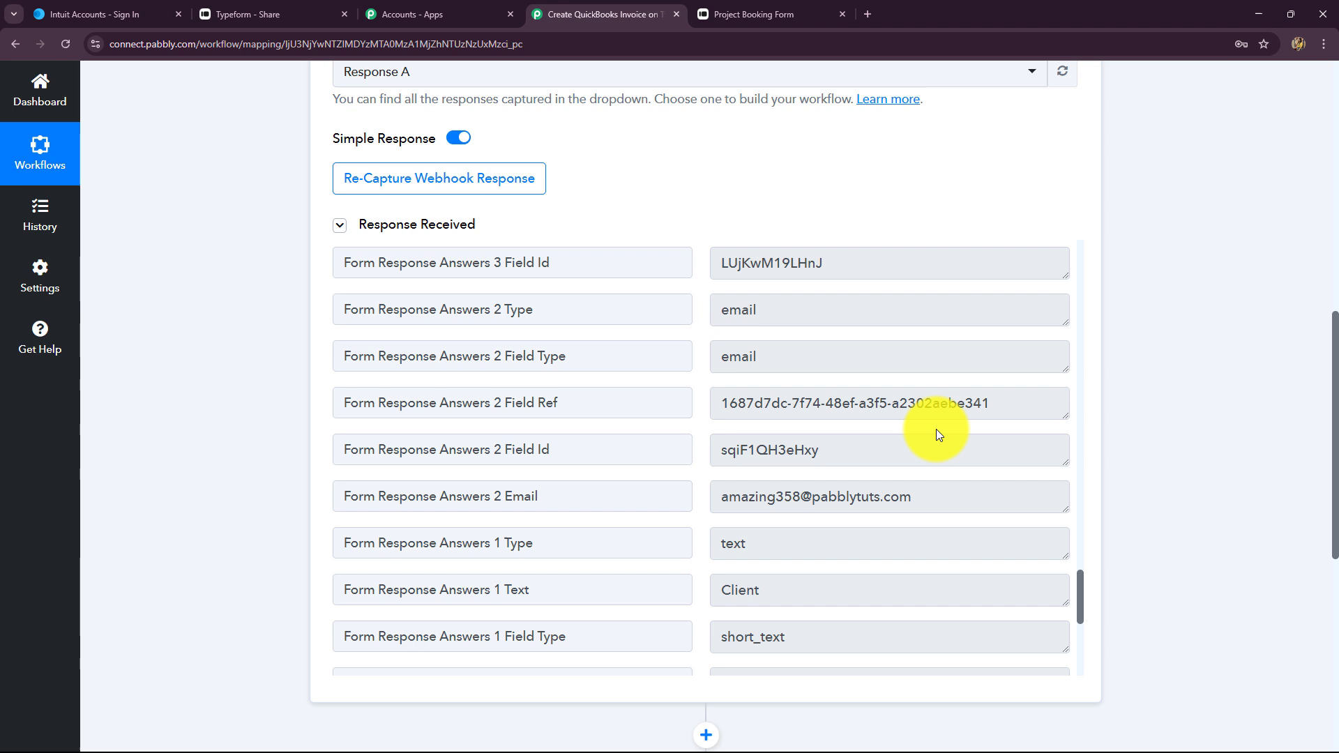
click(930, 493)
scroll(783, 584, down, 1)
scroll(783, 584, down, 4)
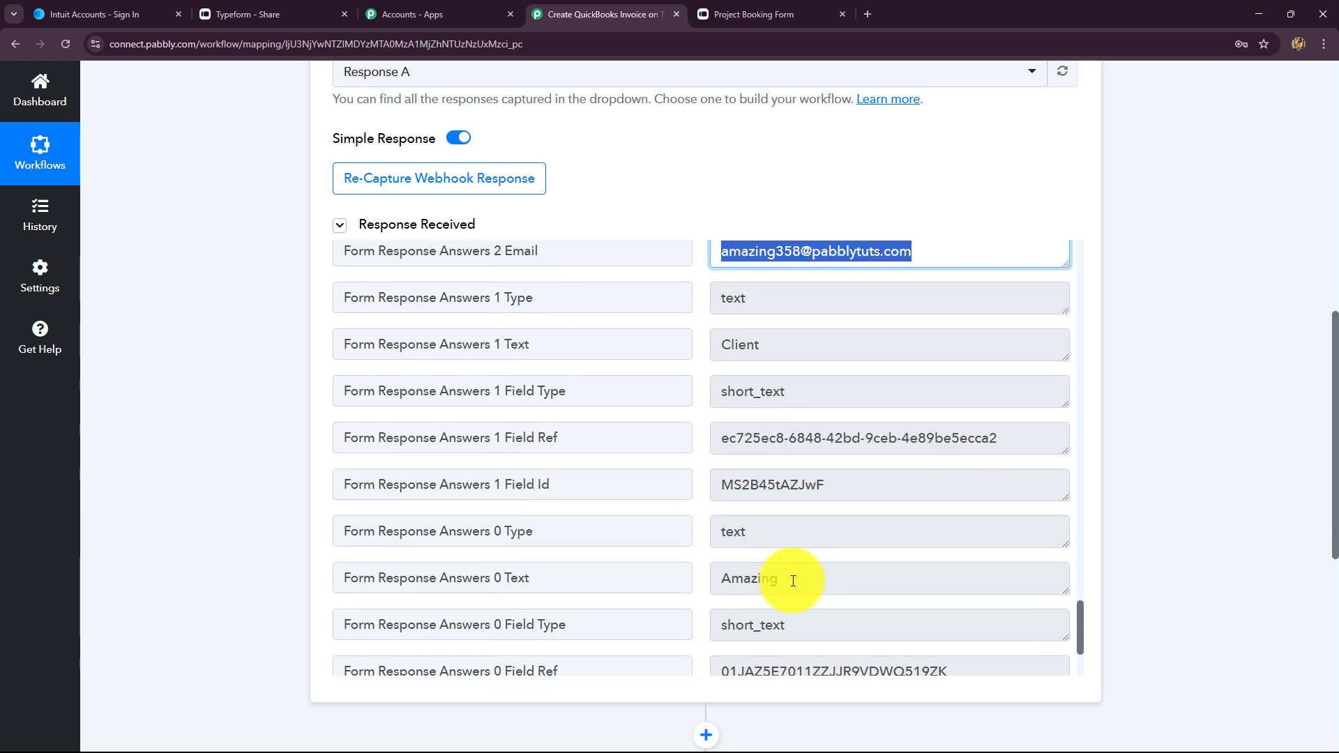
scroll(820, 472, up, 4)
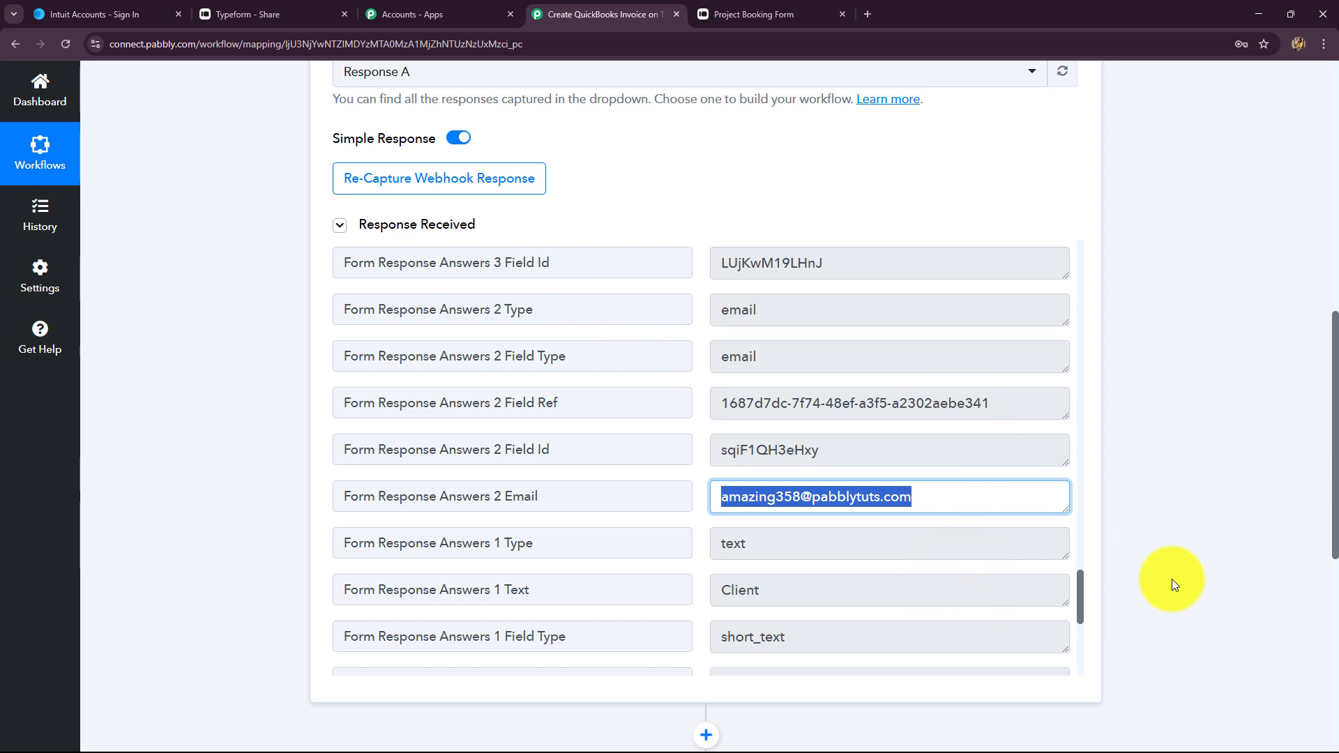
scroll(1305, 589, up, 10)
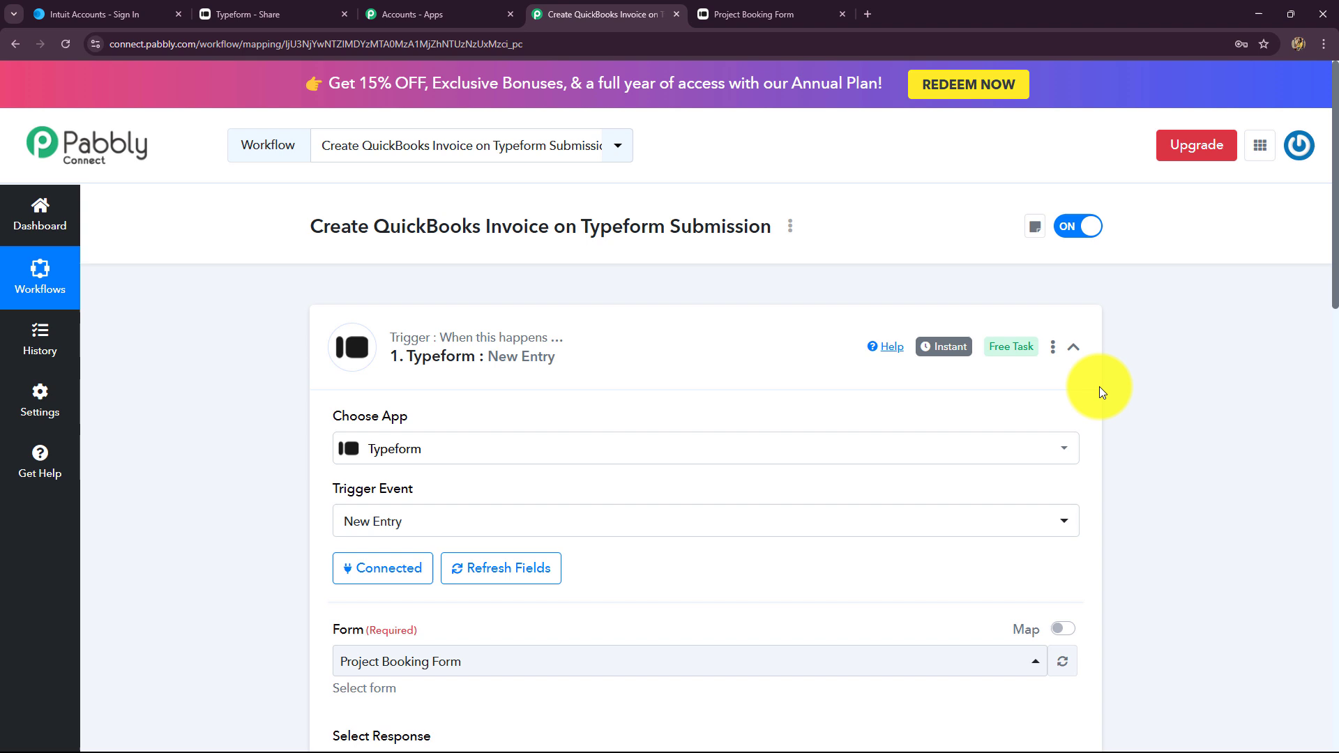
Collapse the Typeform trigger and choose QuickBooks Online as the action app
click(1073, 347)
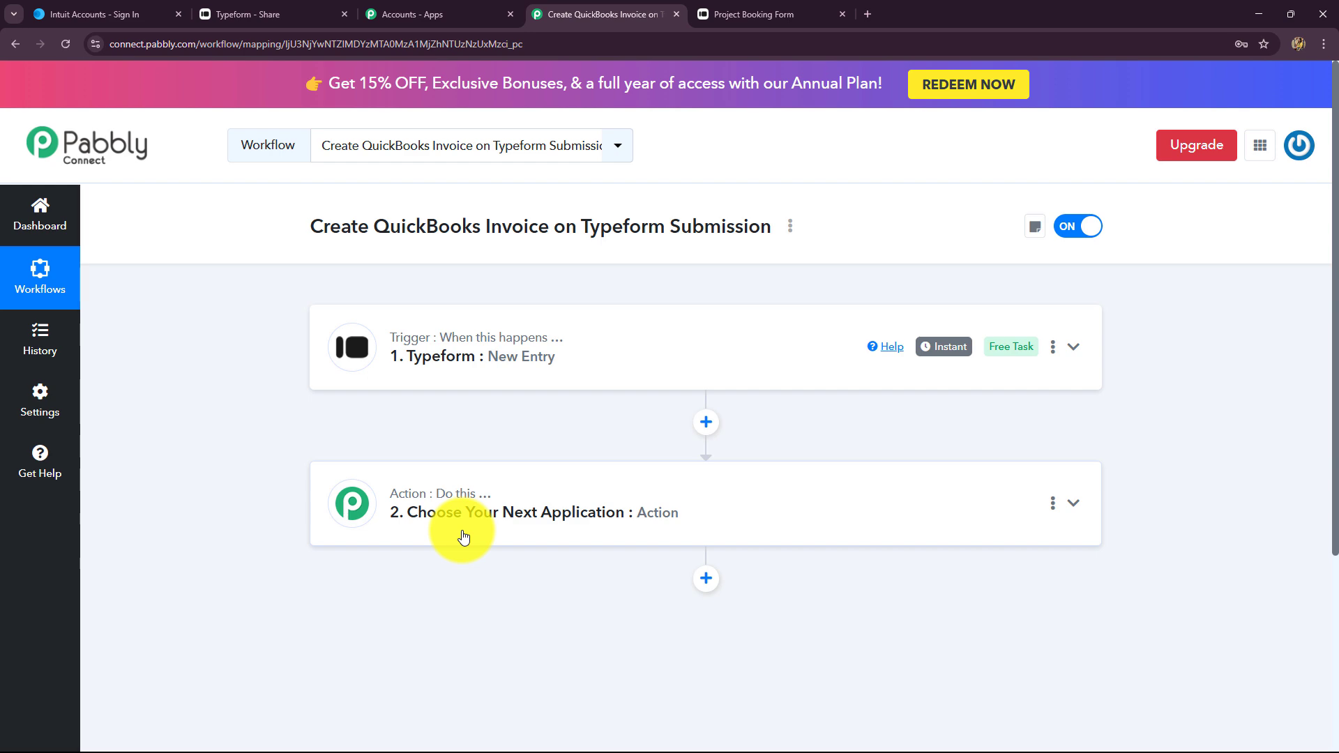
click(130, 15)
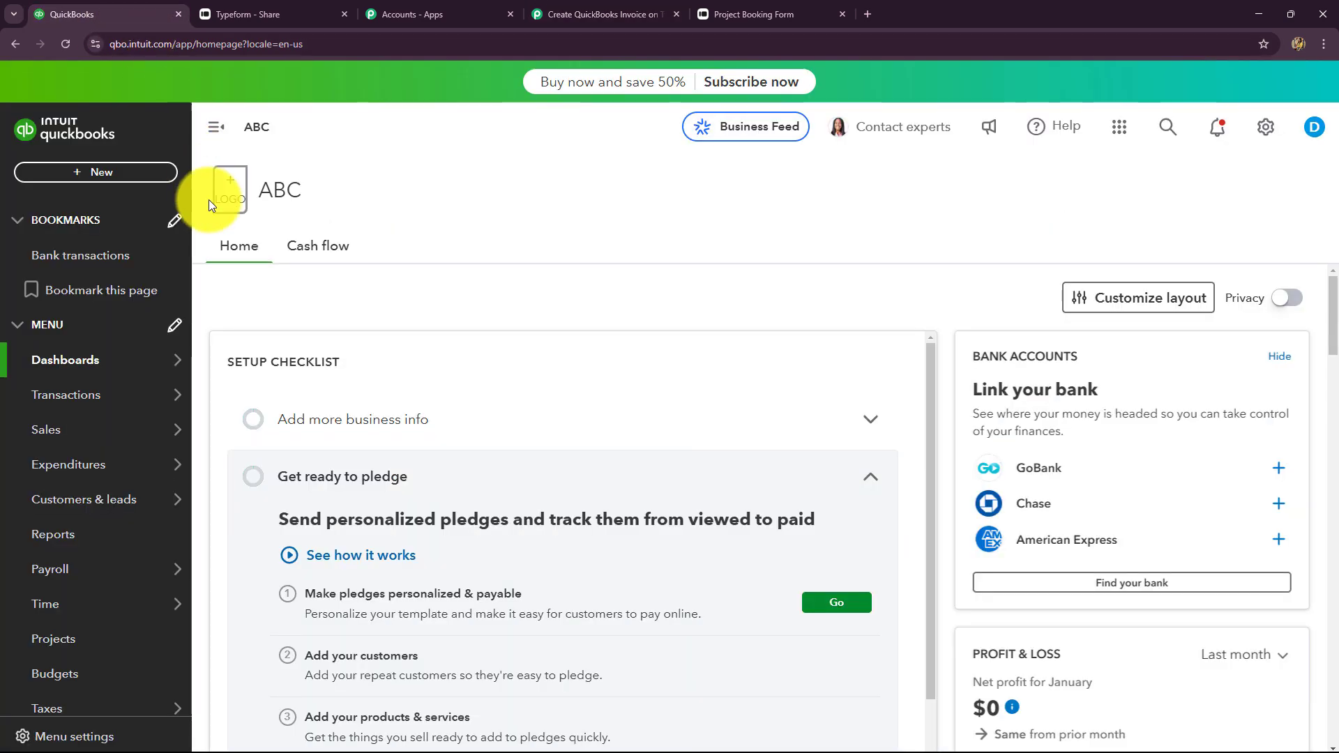
click(553, 14)
click(410, 502)
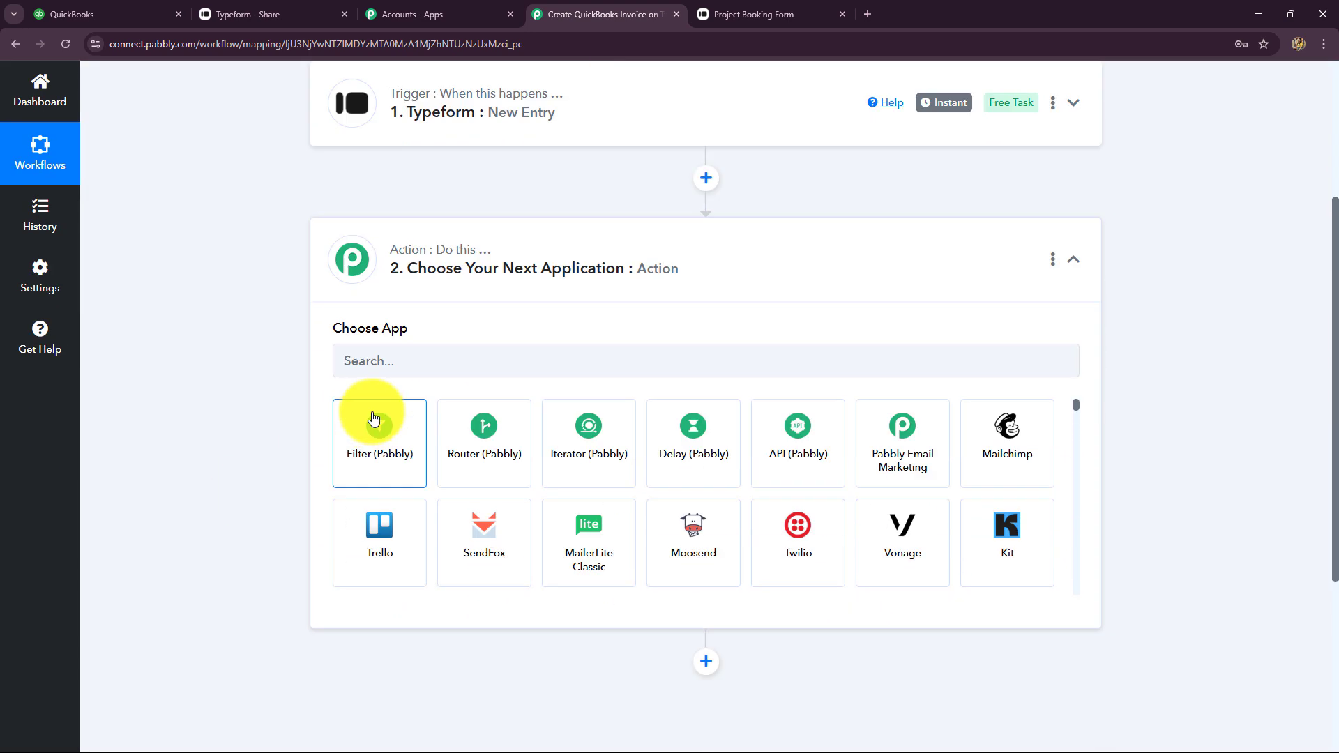
click(363, 364)
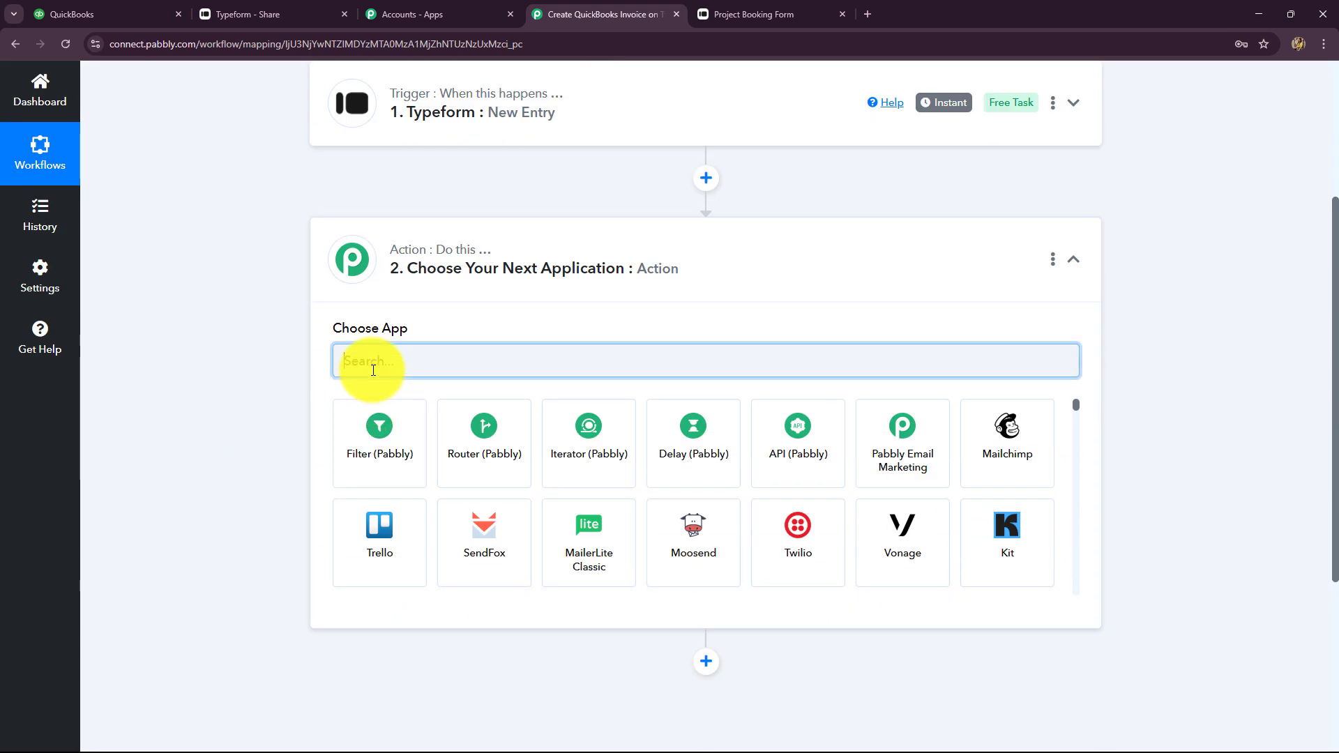
text(Quic)
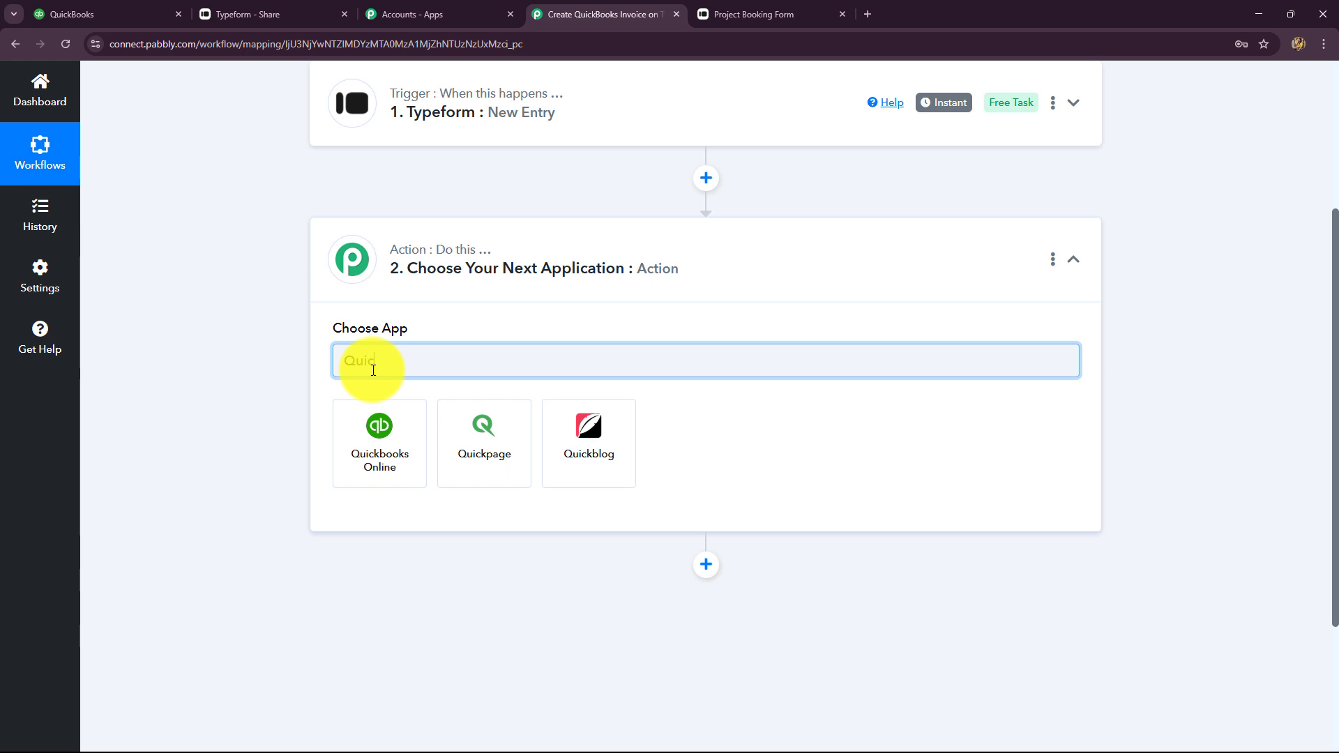
click(388, 440)
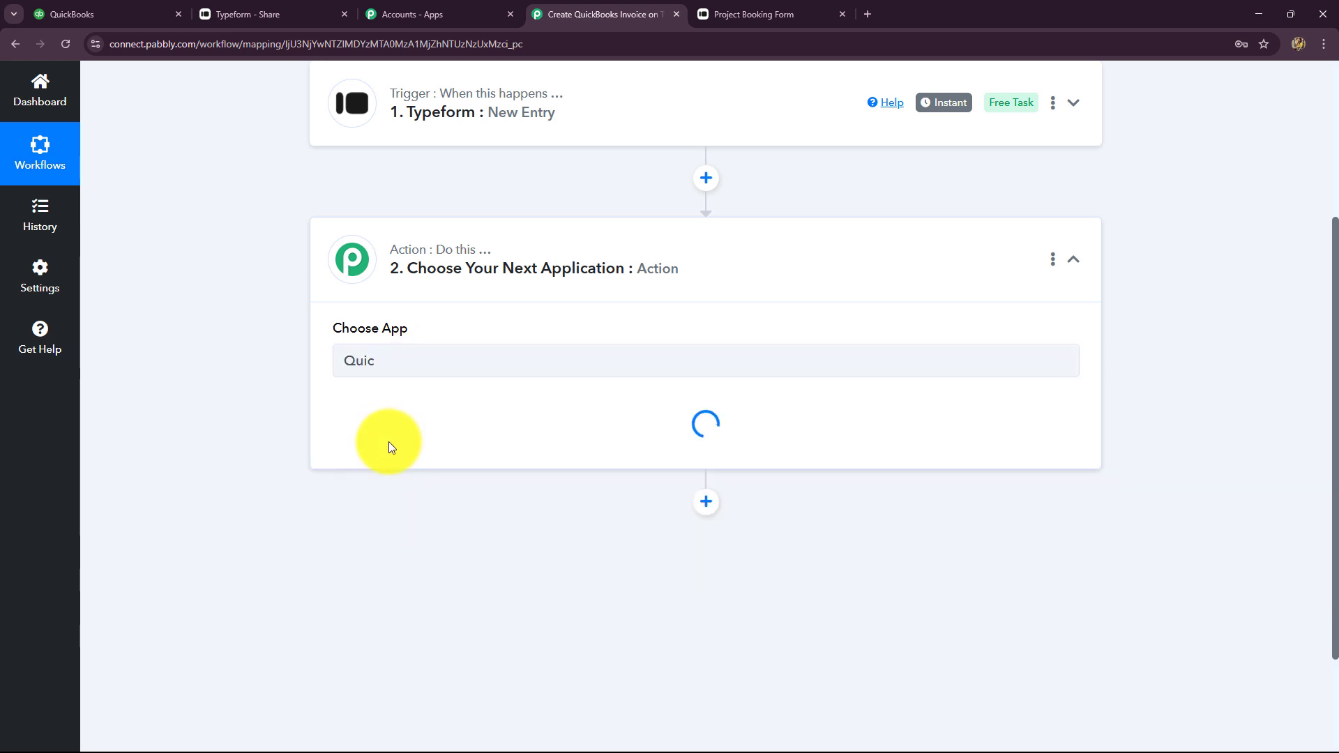
Set the action event to Create an Invoice and authorize a new QuickBooks Online connection
click(389, 444)
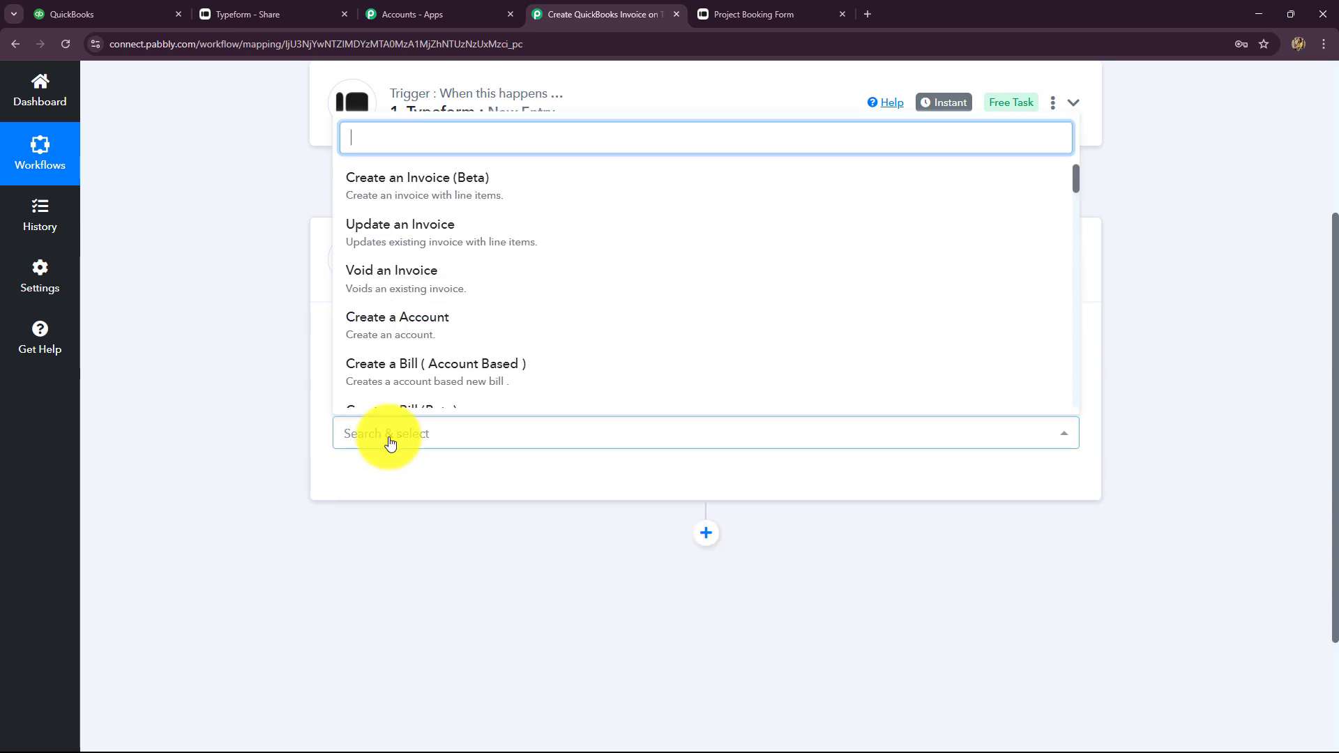
scroll(417, 326, down, 2)
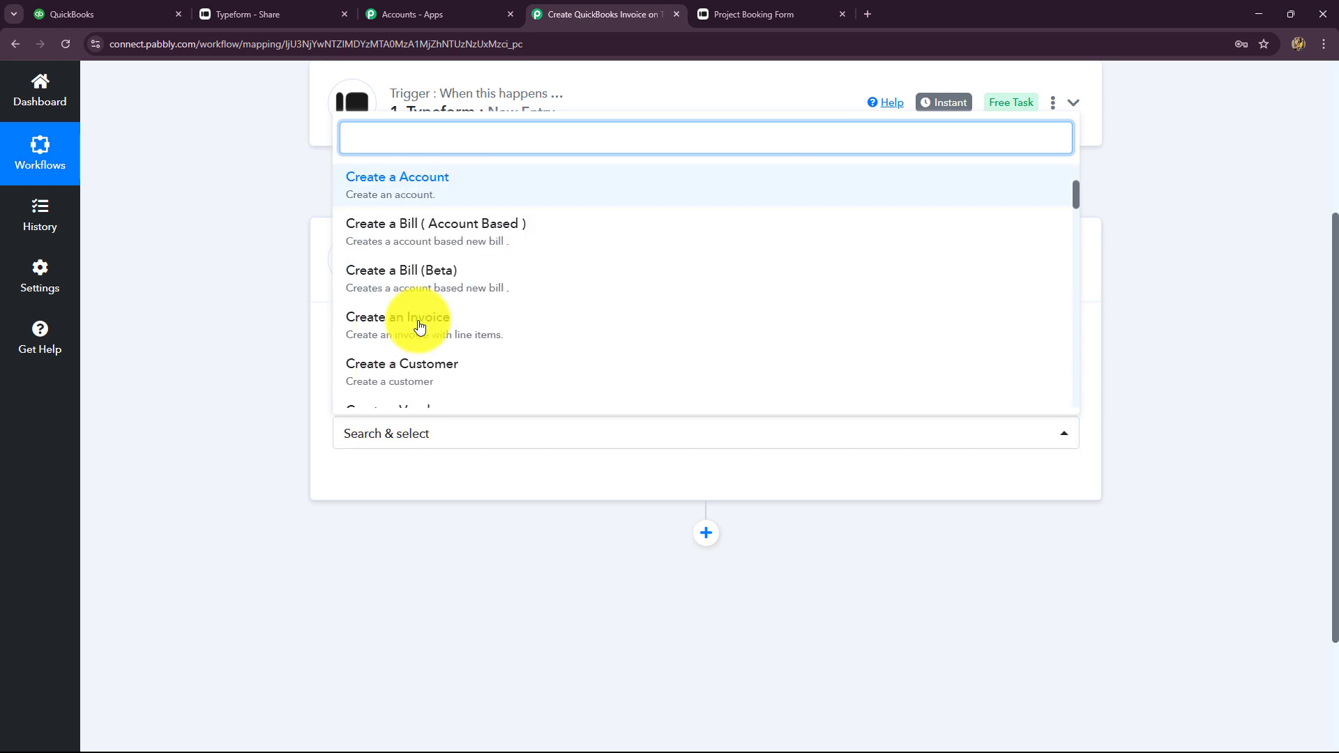
click(404, 340)
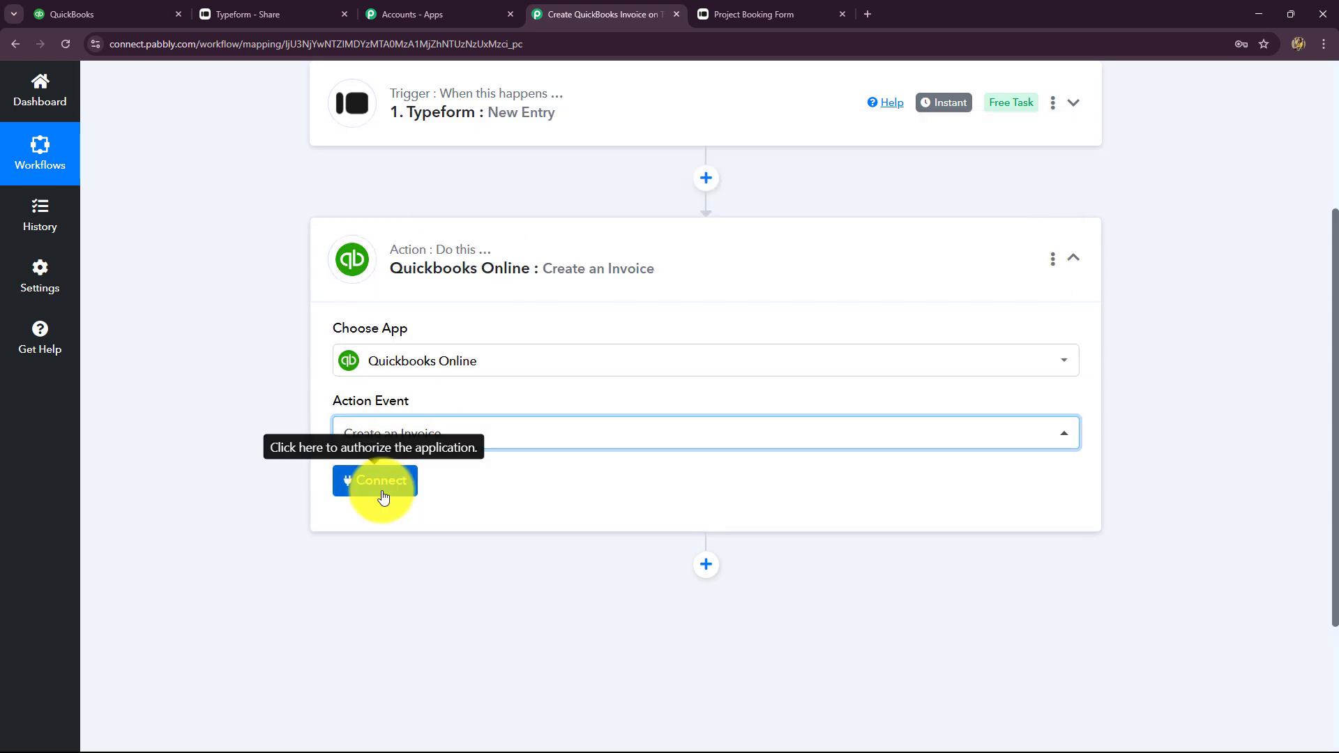
click(382, 495)
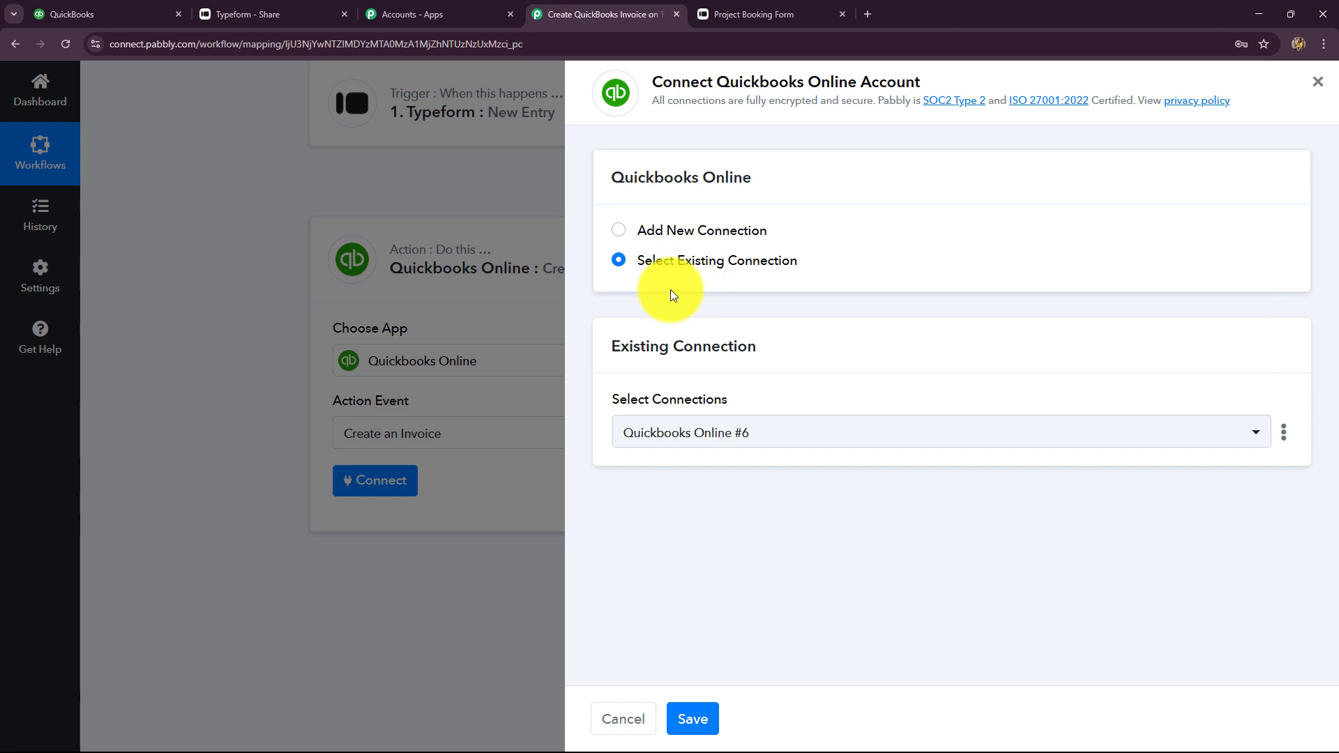
click(620, 232)
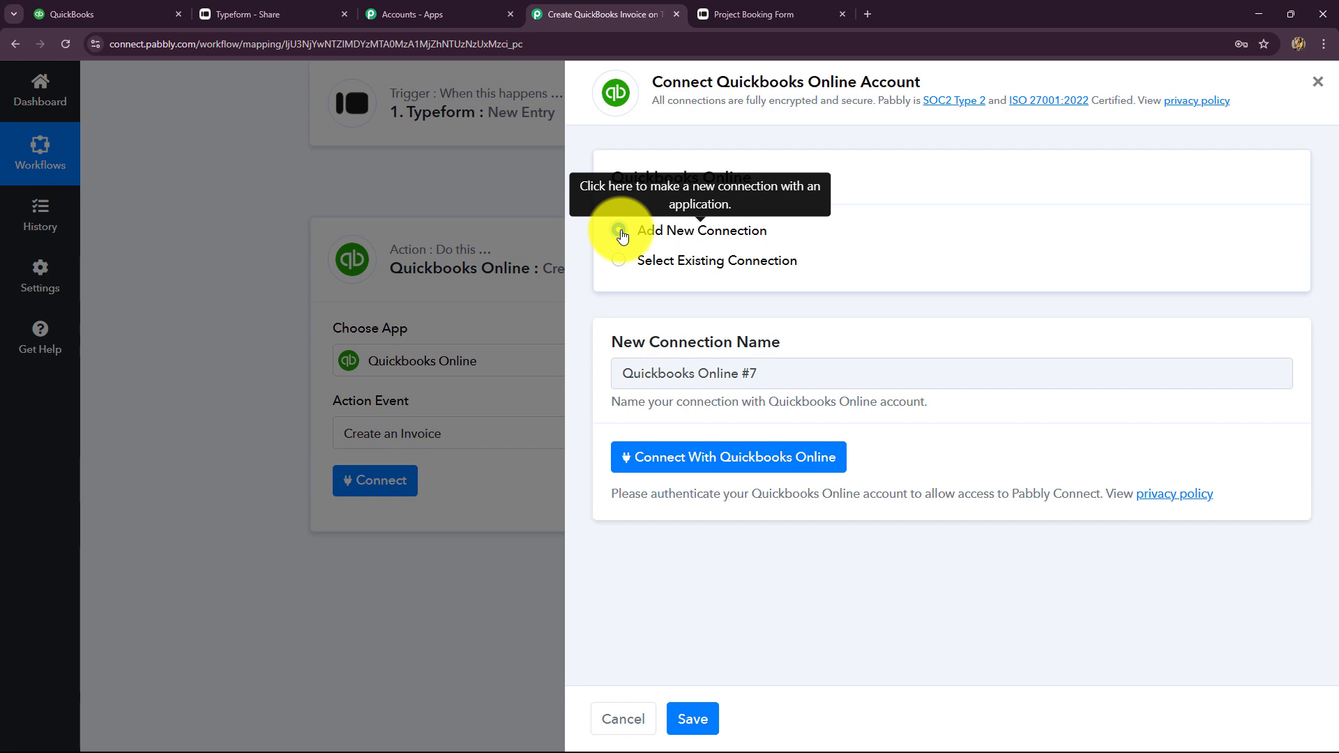
click(648, 463)
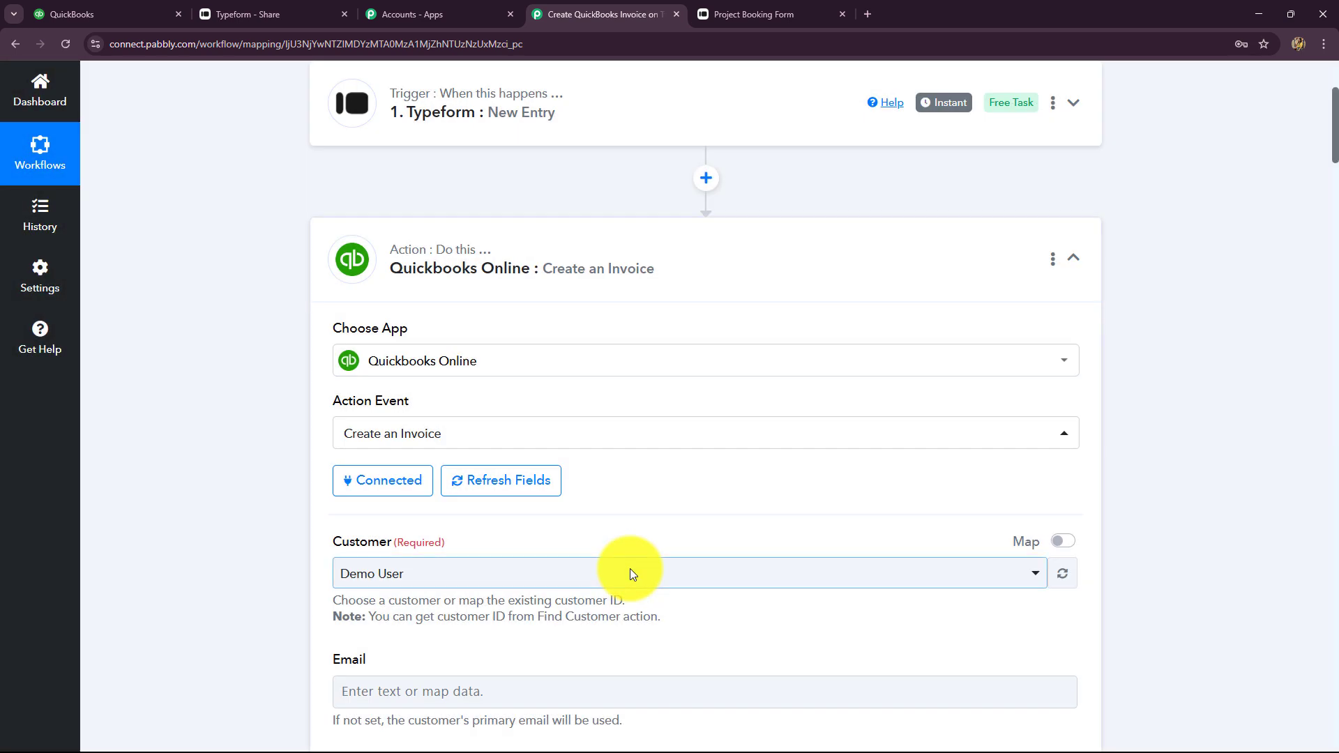
scroll(621, 579, down, 2)
scroll(610, 590, down, 10)
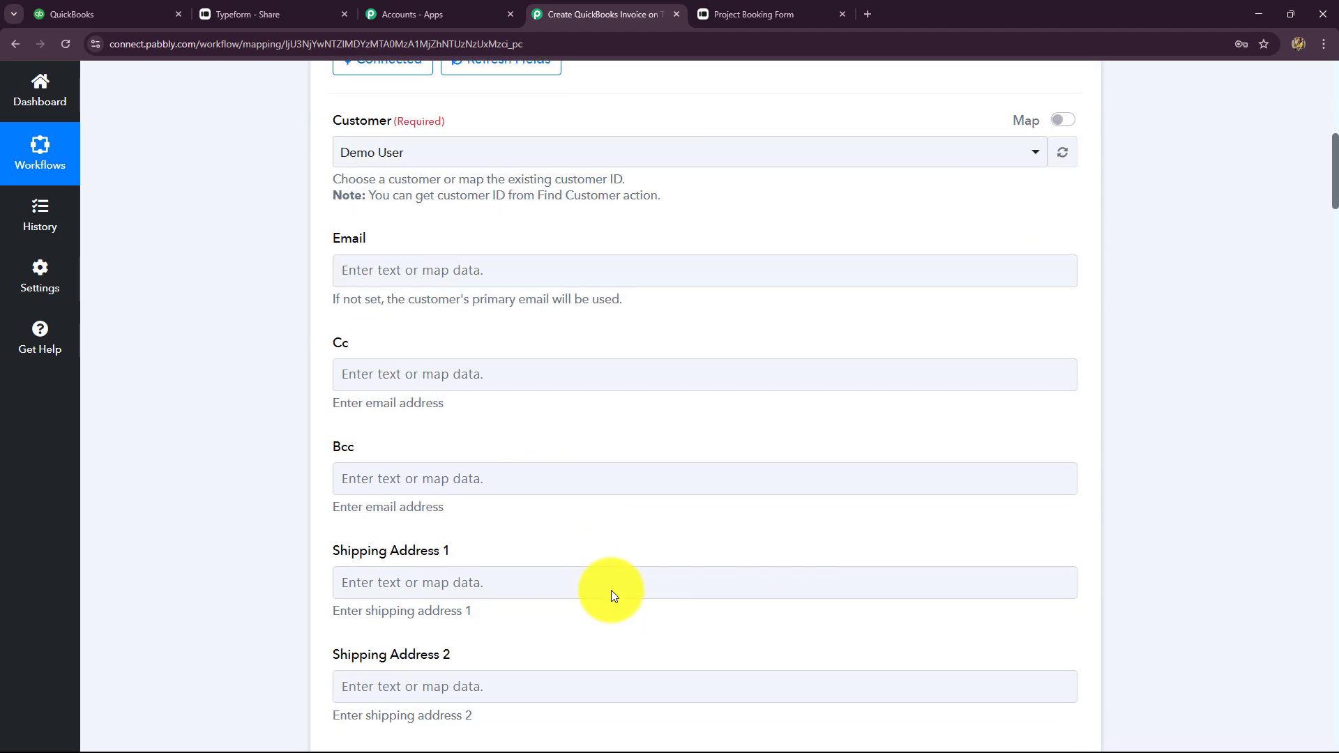
scroll(611, 590, up, 15)
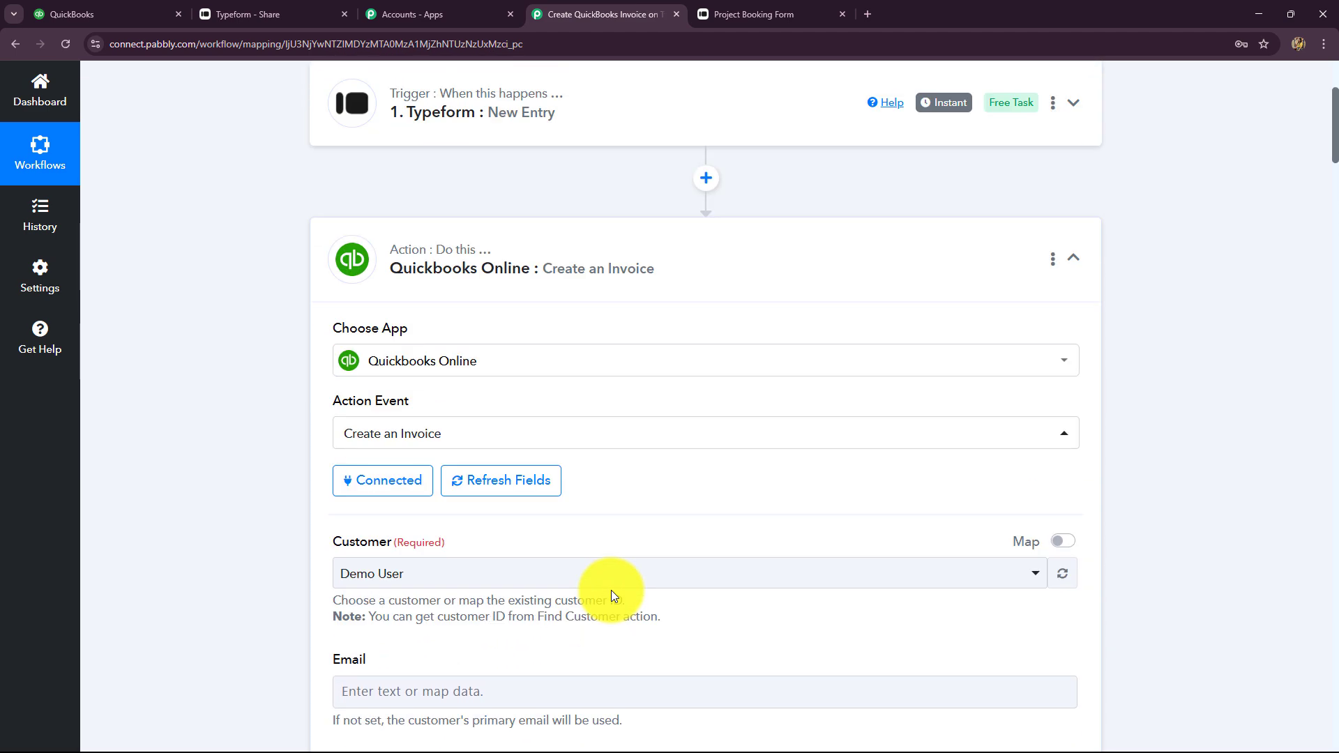
scroll(611, 589, down, 4)
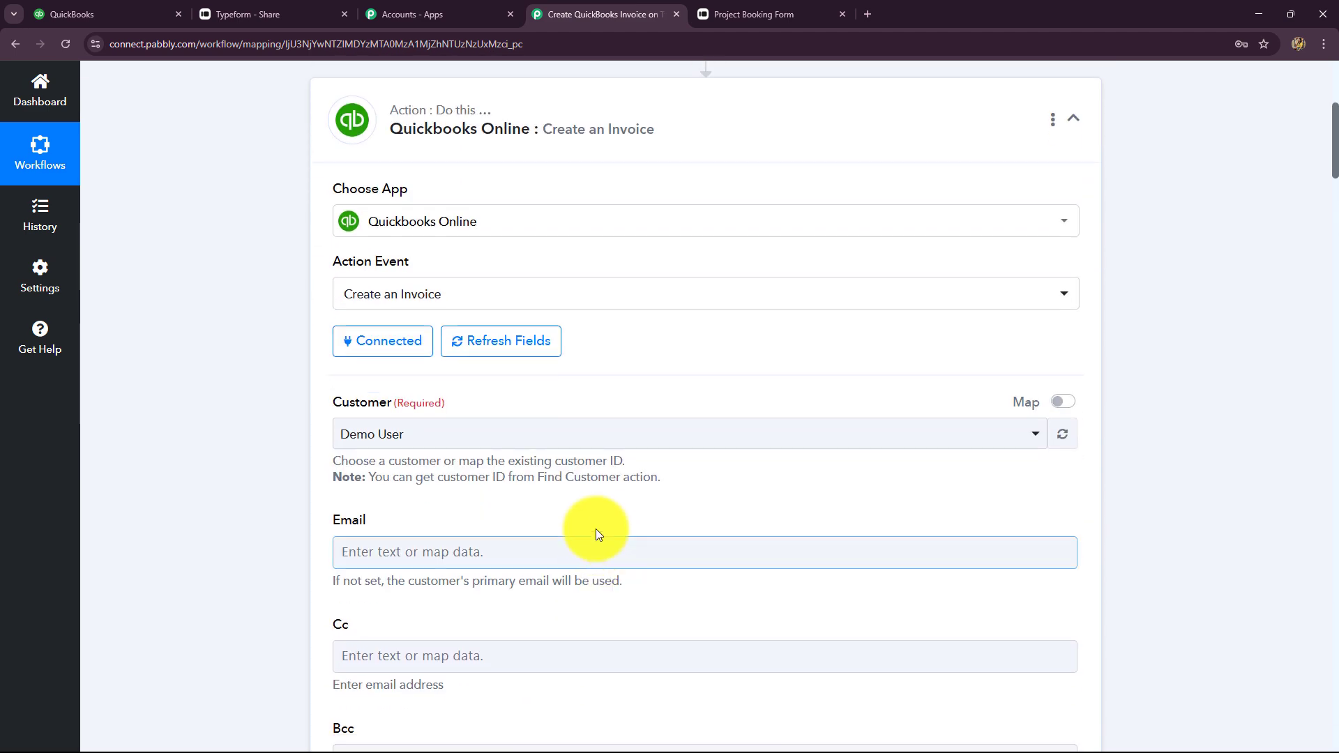
click(399, 295)
click(218, 427)
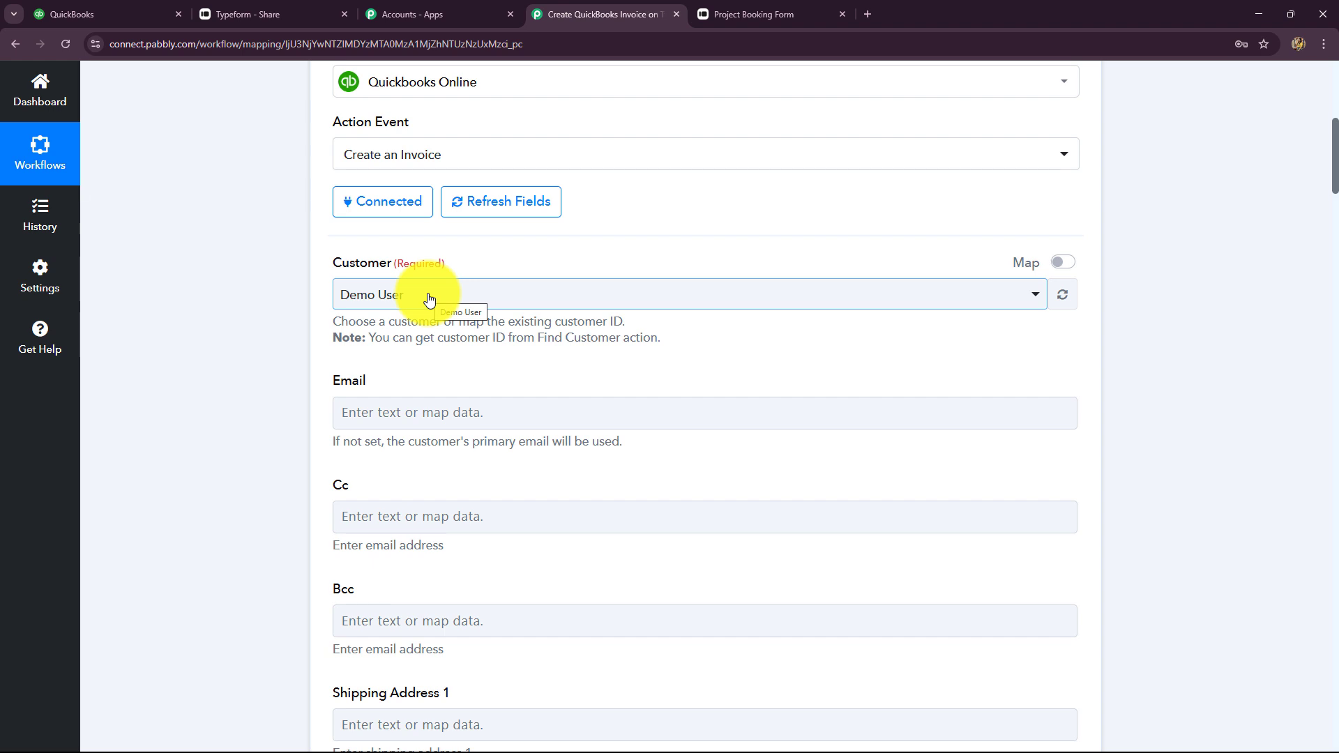
scroll(579, 460, up, 4)
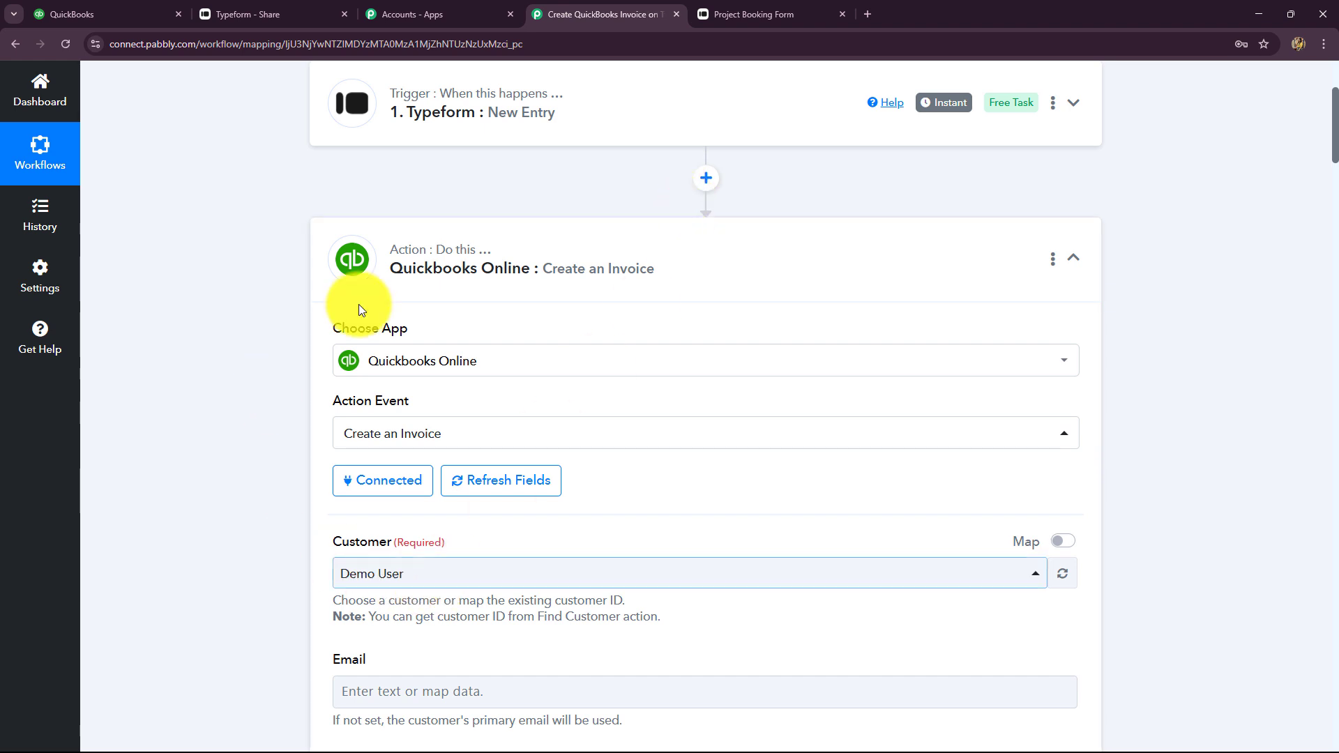
Add a QuickBooks Online Create a Customer step between trigger and invoice, saved with Quickbooks Online #7
click(706, 178)
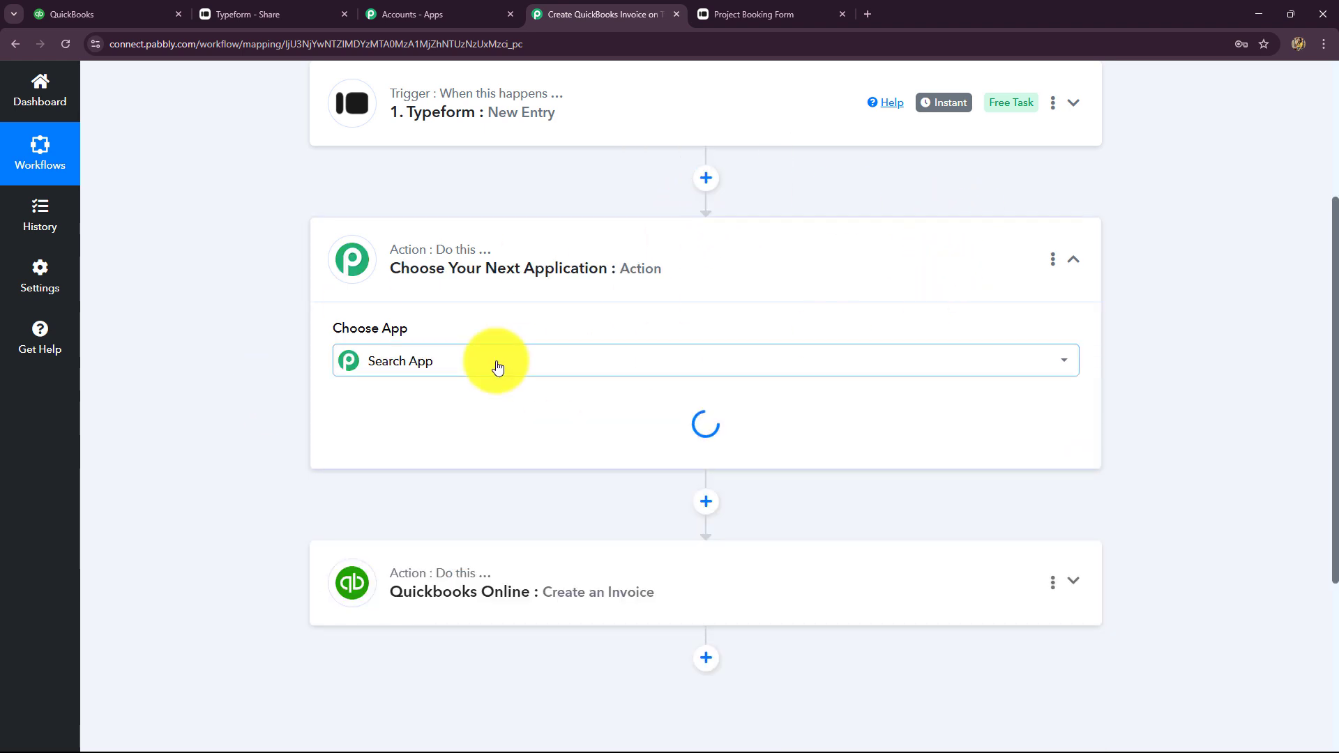
click(493, 362)
text(qu)
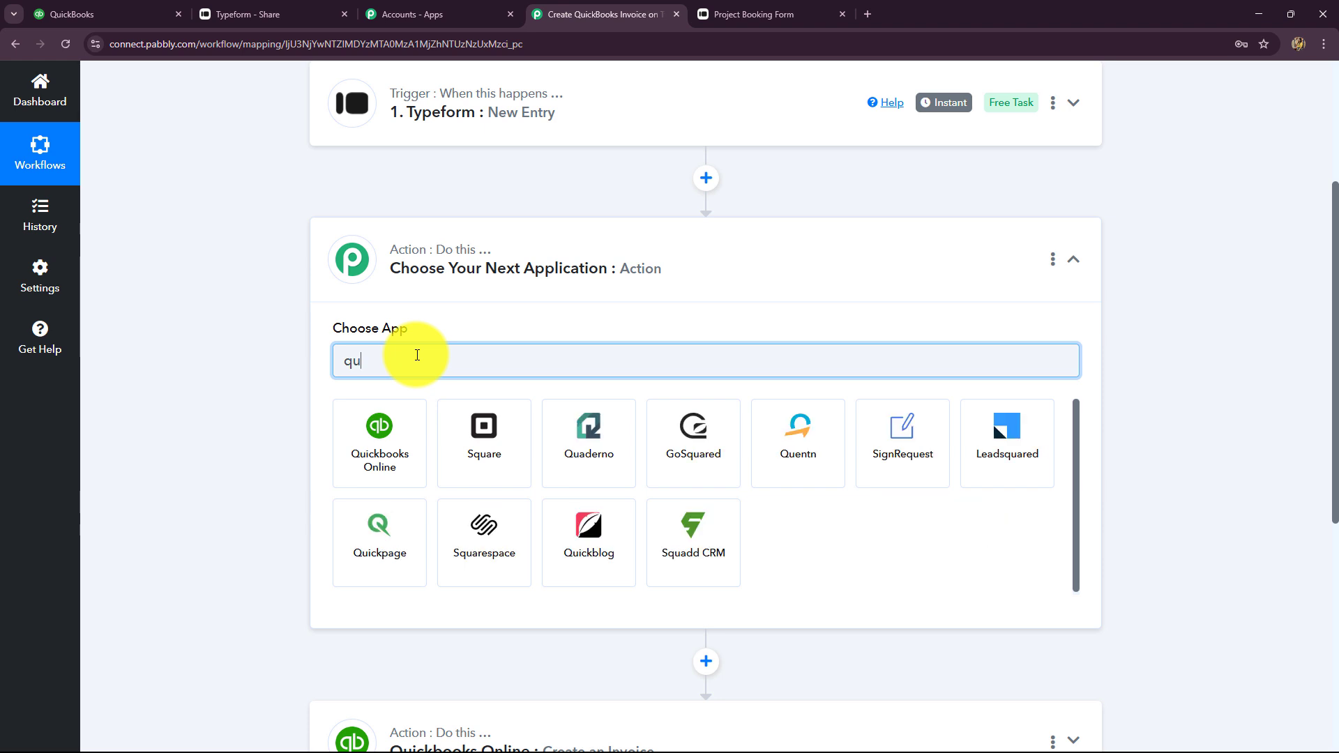
click(362, 458)
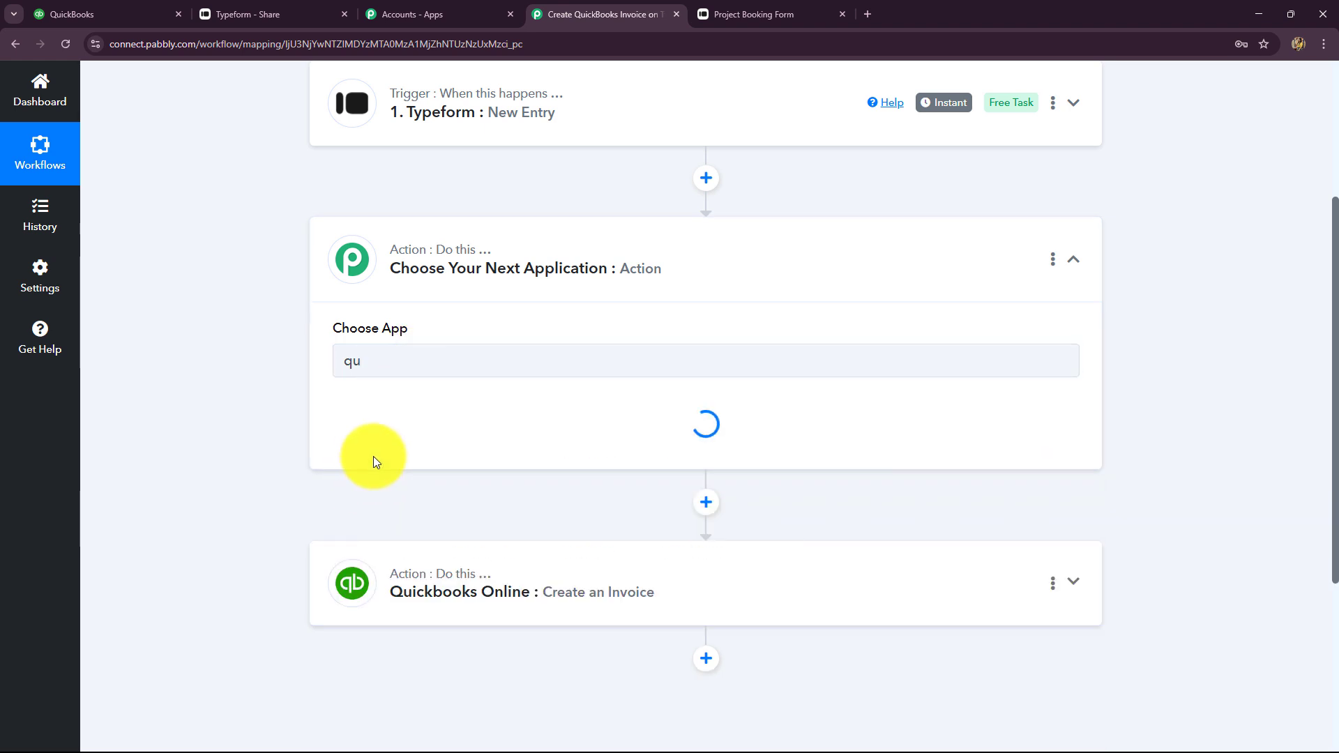
click(375, 448)
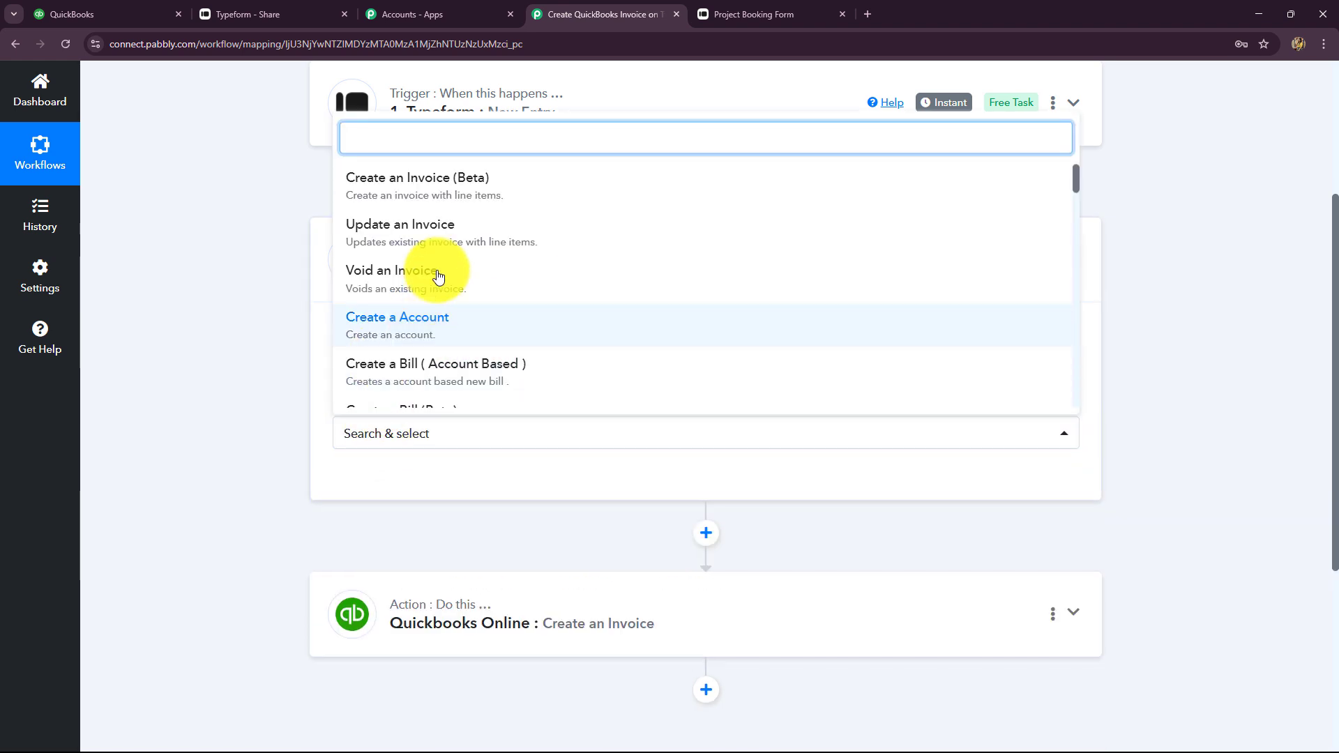
scroll(438, 276, down, 2)
click(383, 392)
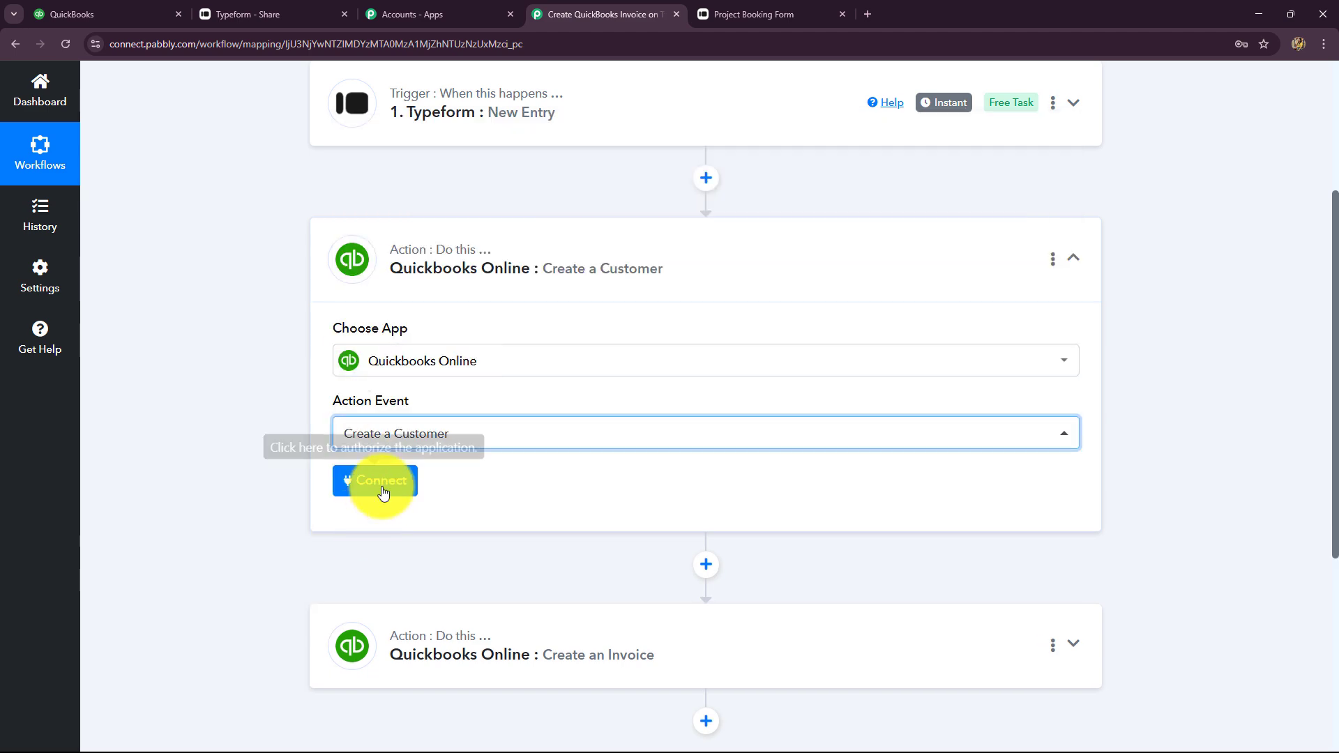
click(383, 488)
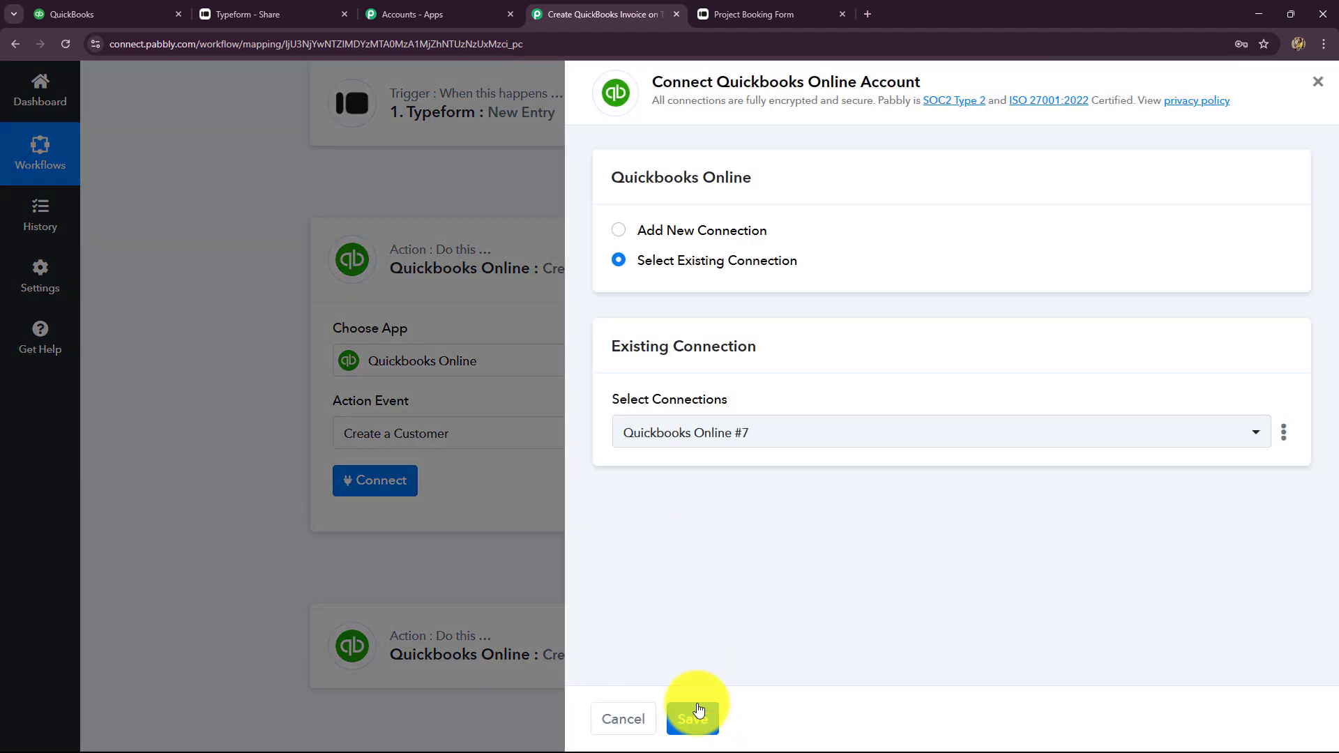
click(699, 718)
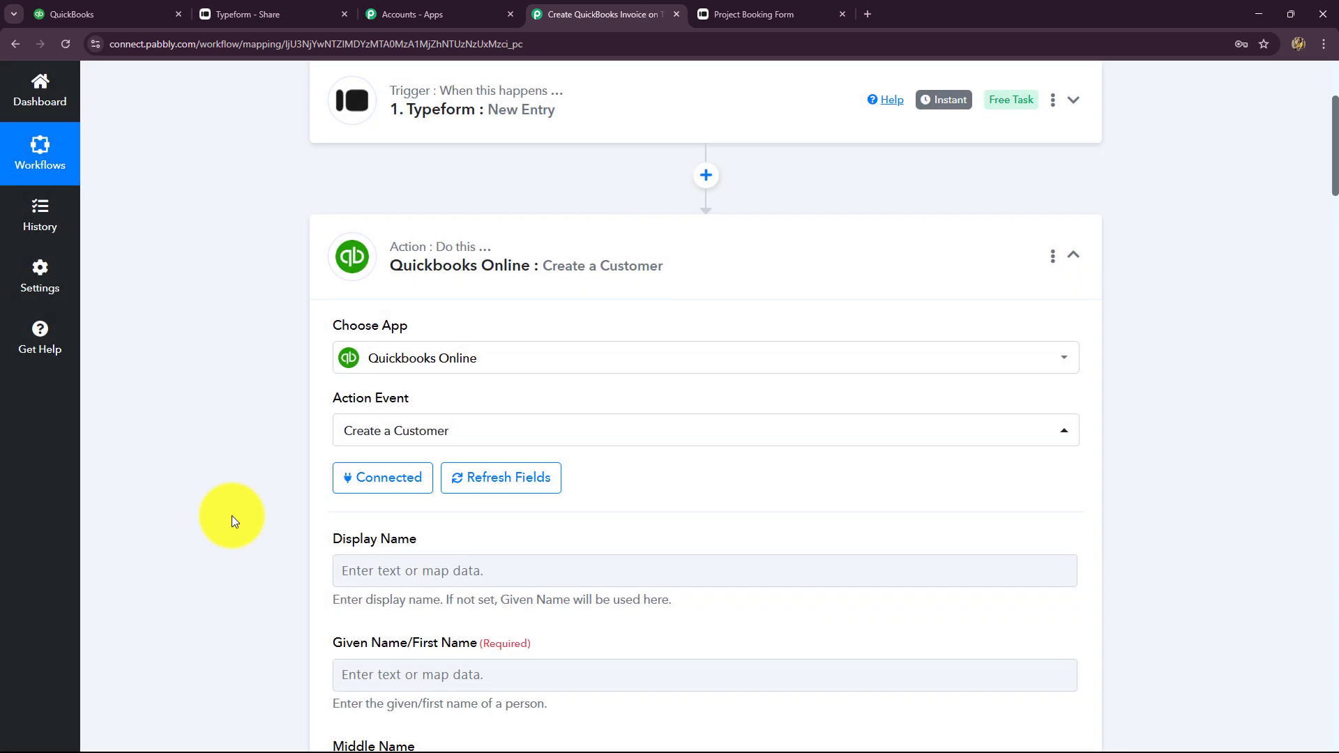
scroll(418, 299, down, 4)
Map Display Name to Answers 0 Text followed by Answers 1 Text from Typeform: New Entry
click(418, 296)
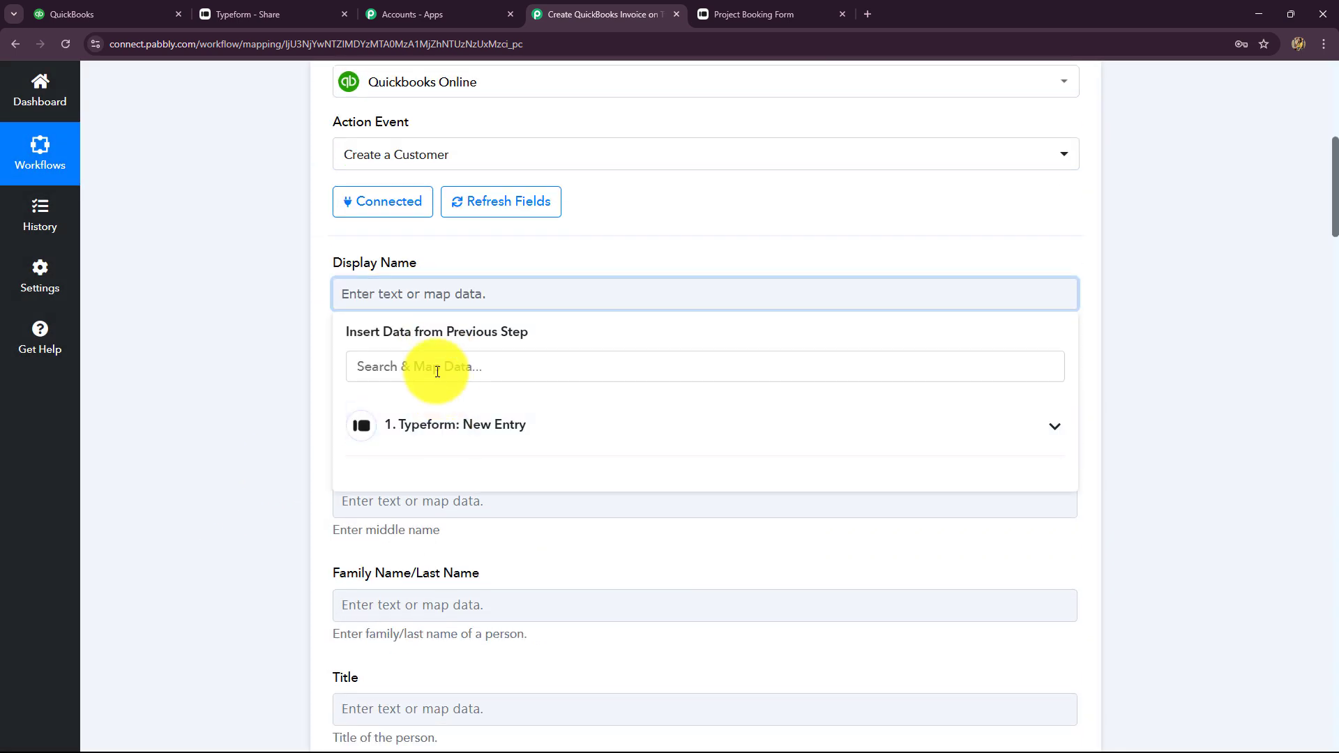
click(435, 367)
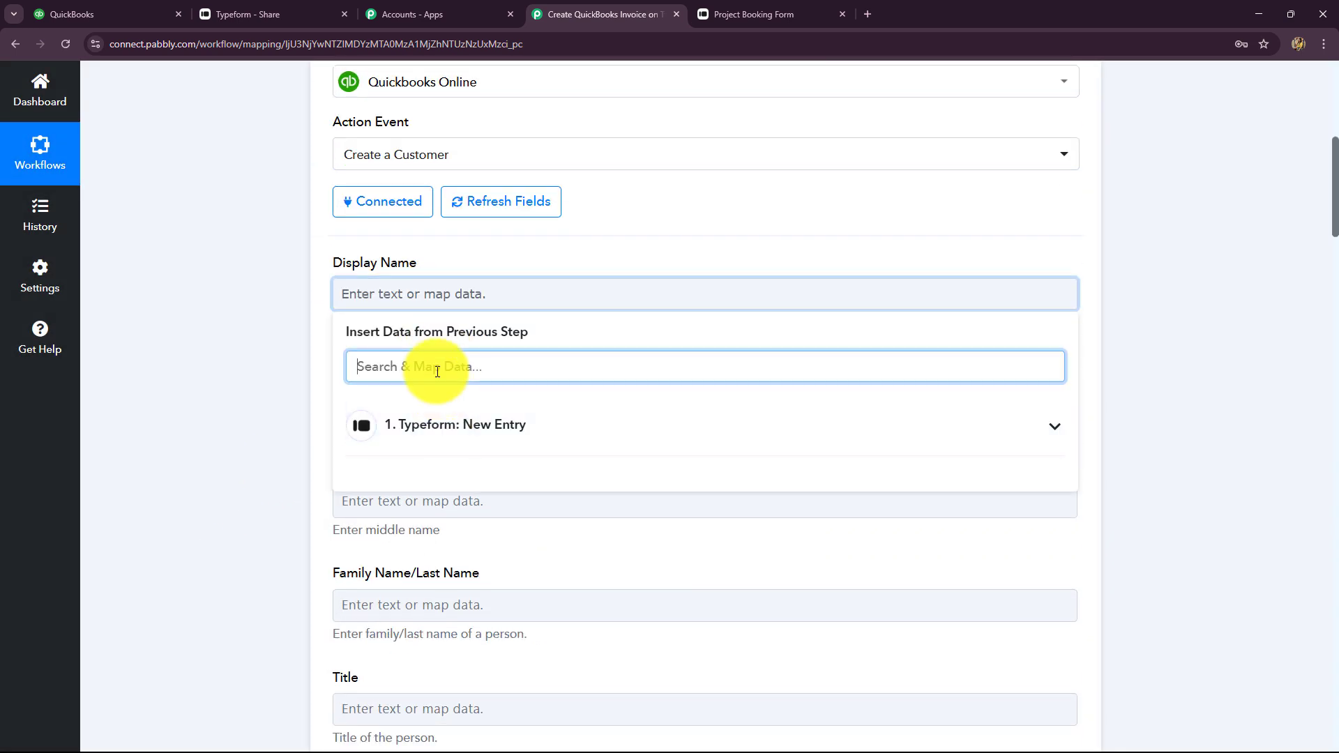
click(434, 423)
text(ama)
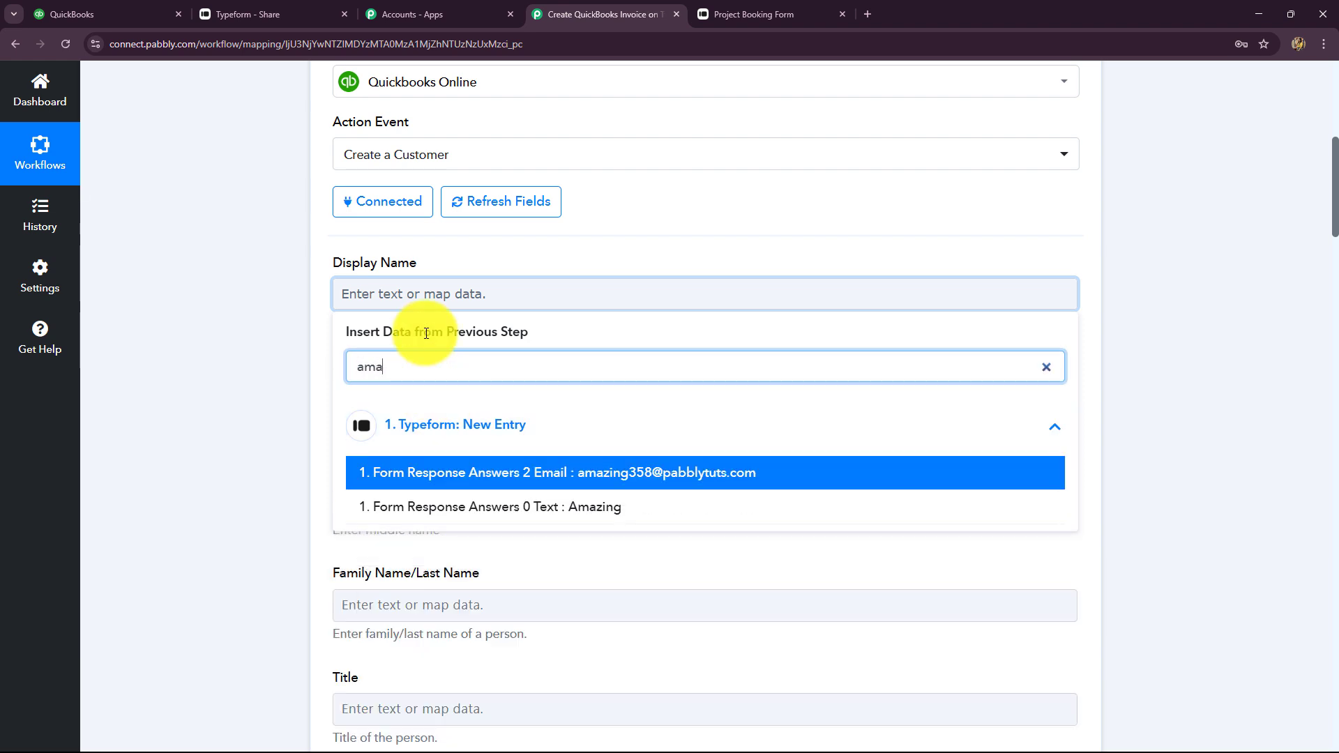
click(601, 516)
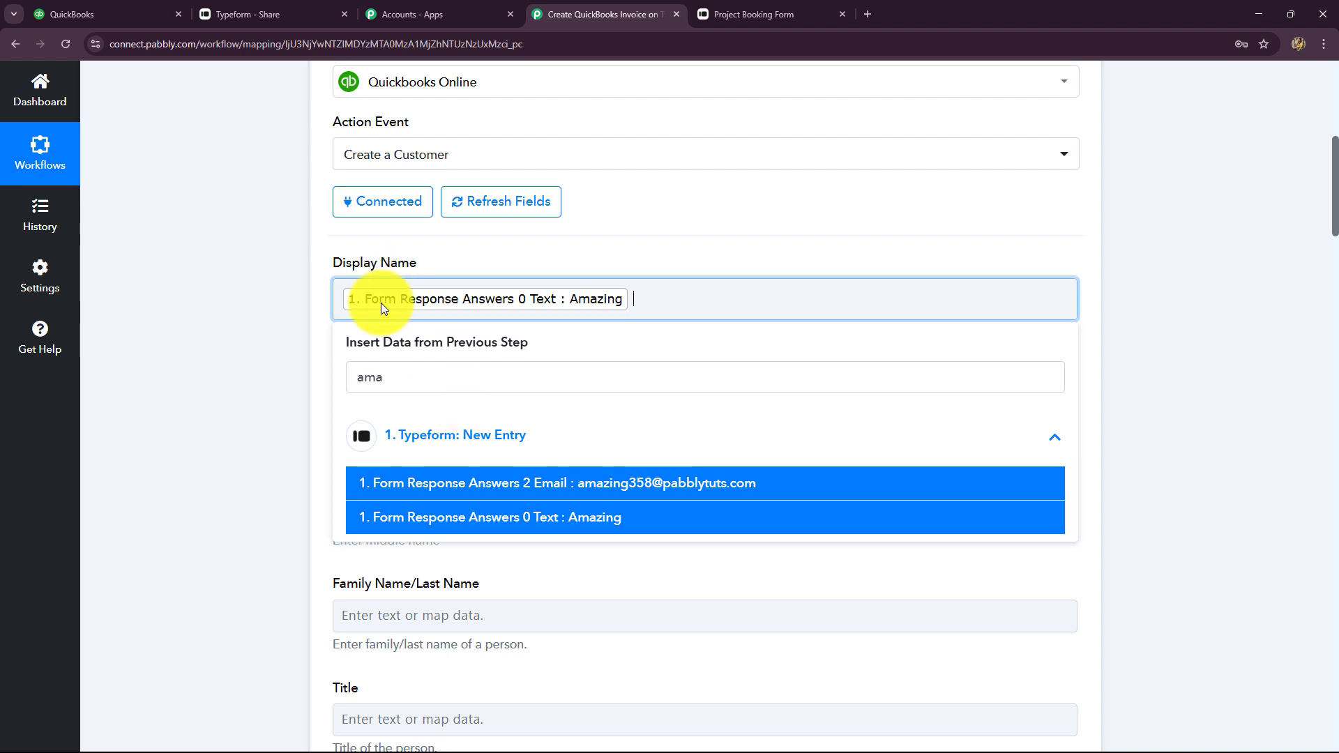
click(308, 396)
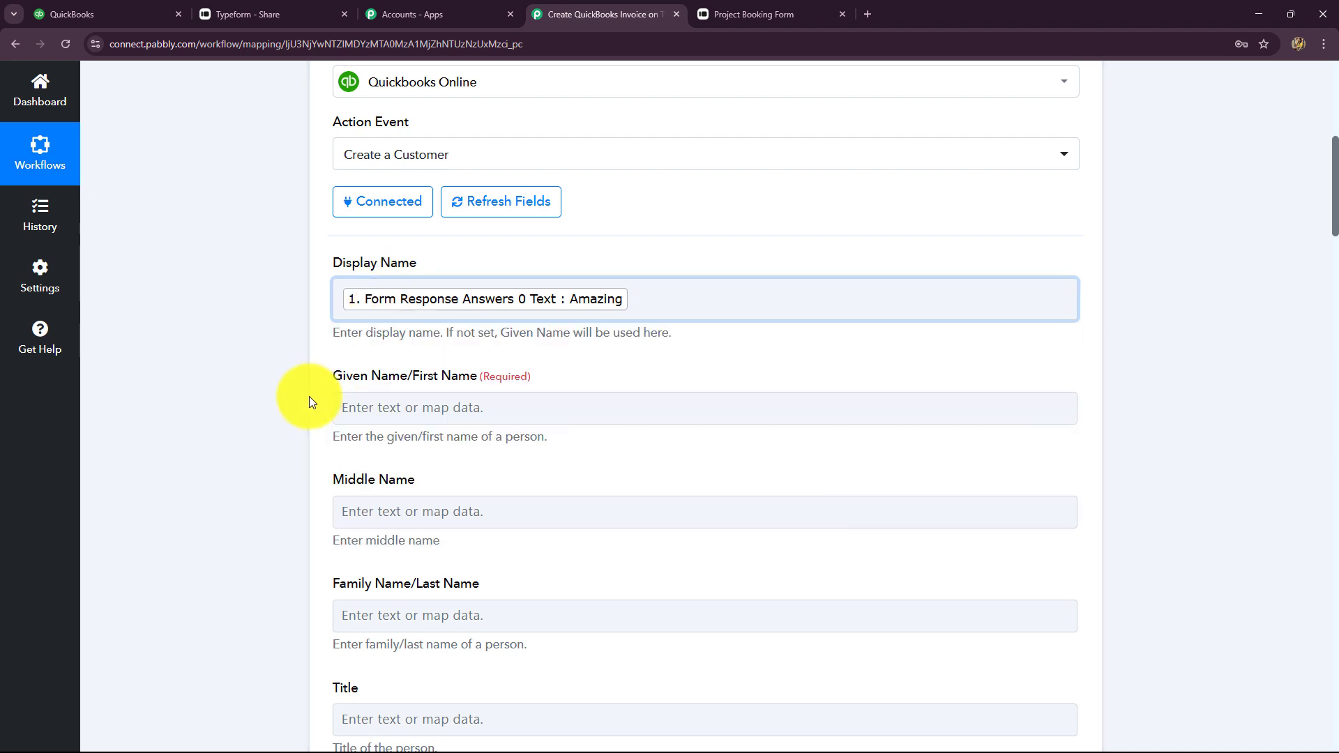
click(631, 298)
text(cli)
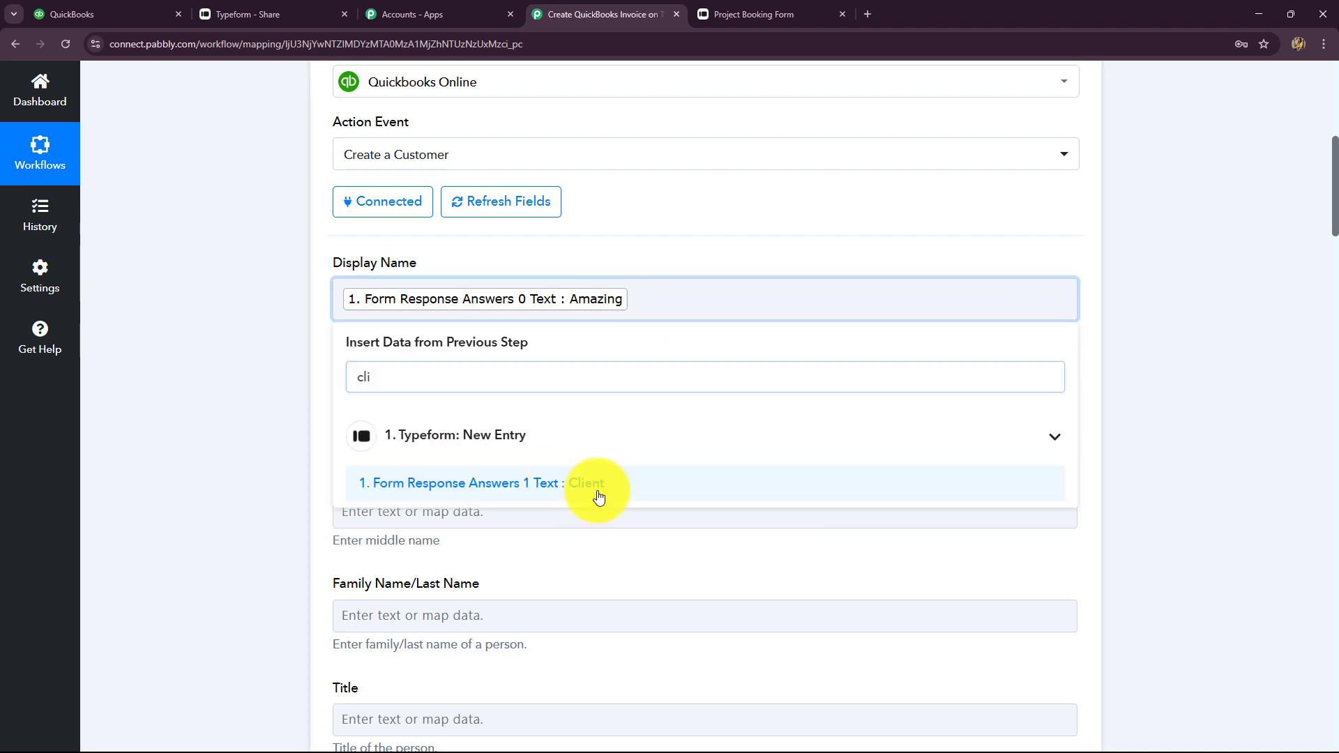
click(596, 488)
click(1209, 406)
scroll(606, 300, down, 2)
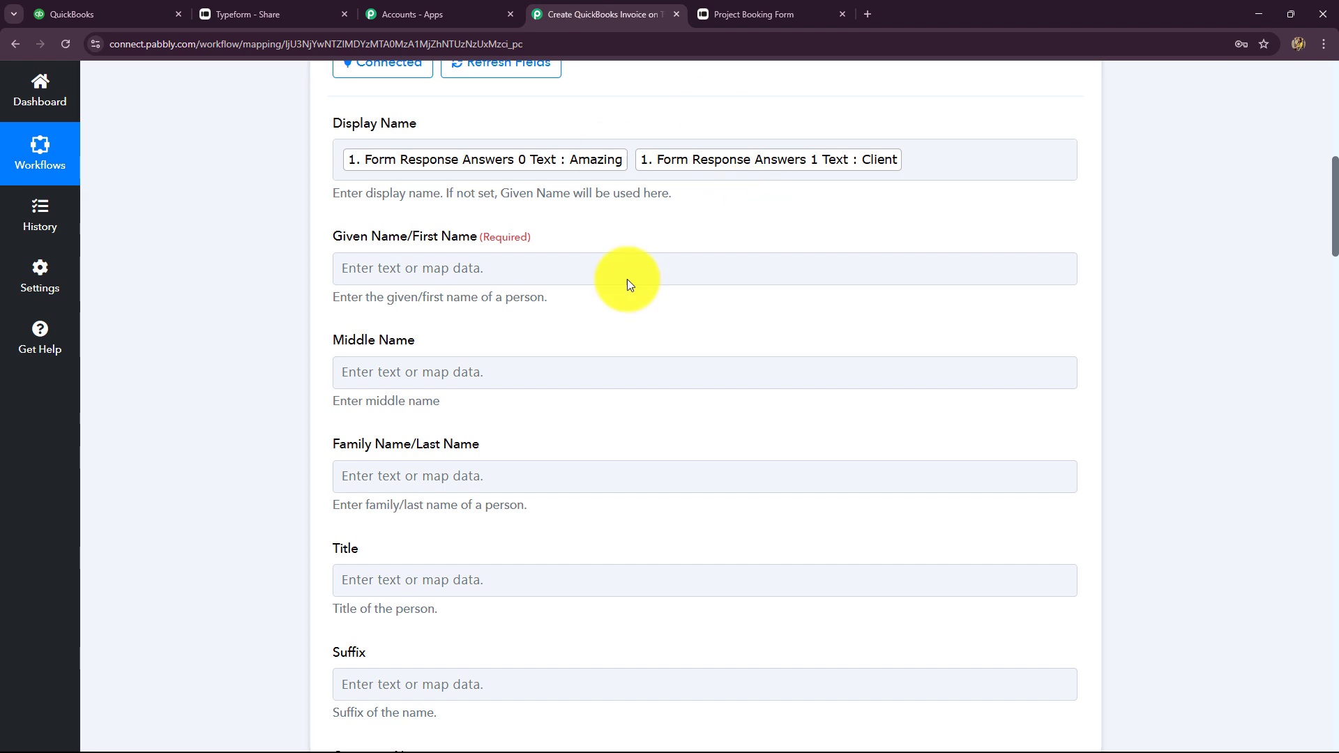
Map Given Name to Answers 0 Text and Family Name to Answers 1 Text
click(435, 268)
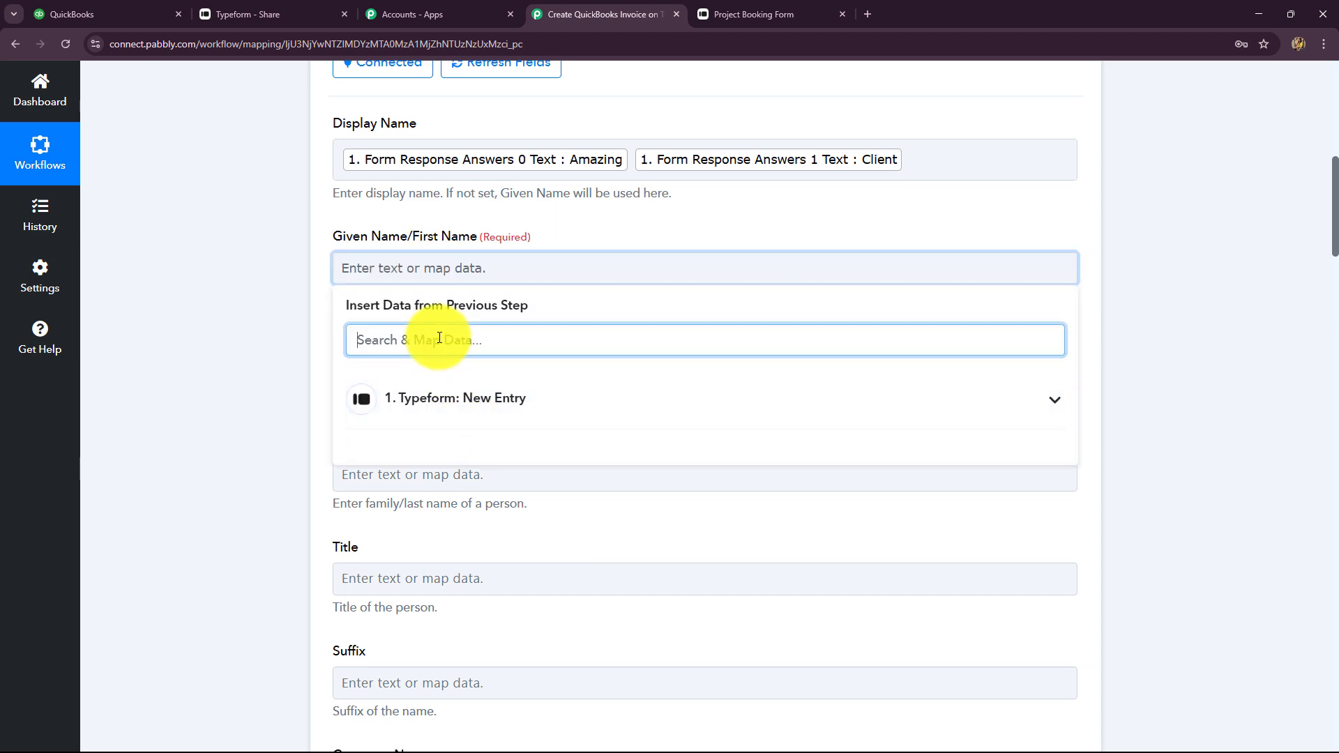
scroll(523, 596, down, 5)
scroll(523, 596, up, 5)
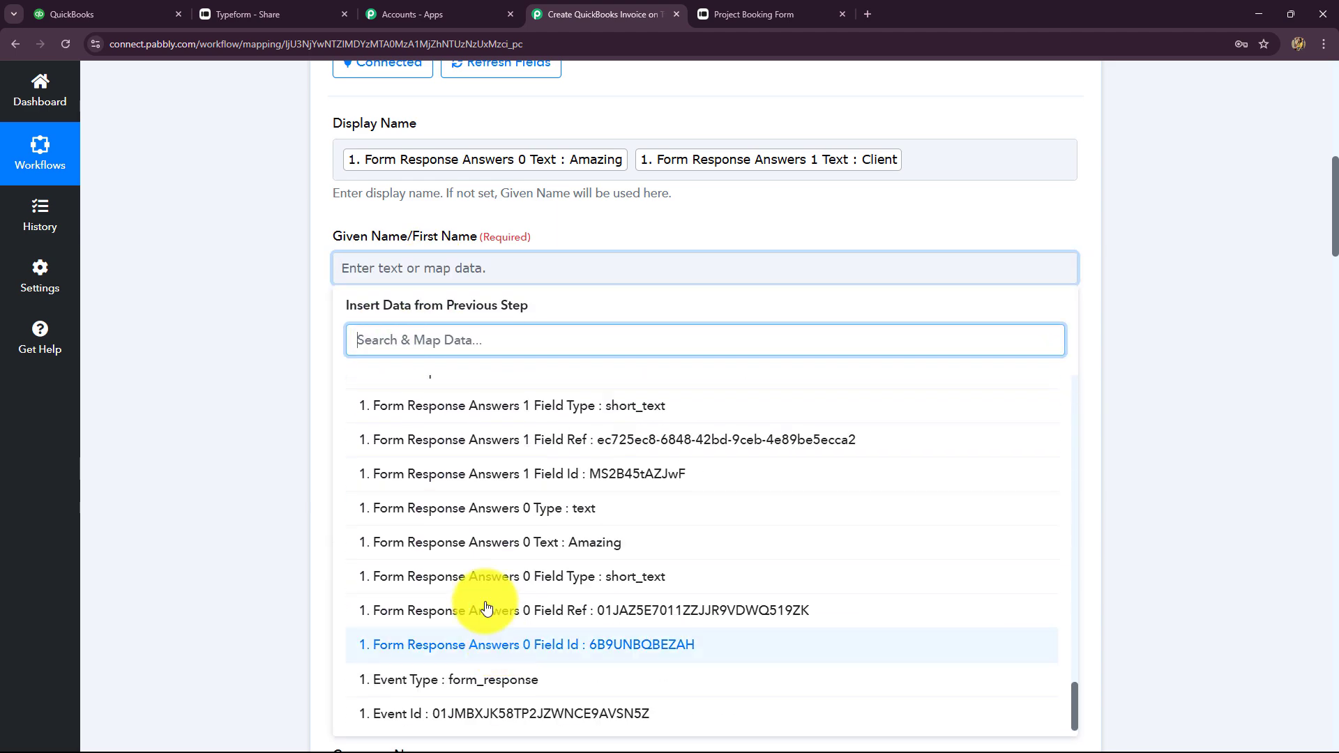
text(ama)
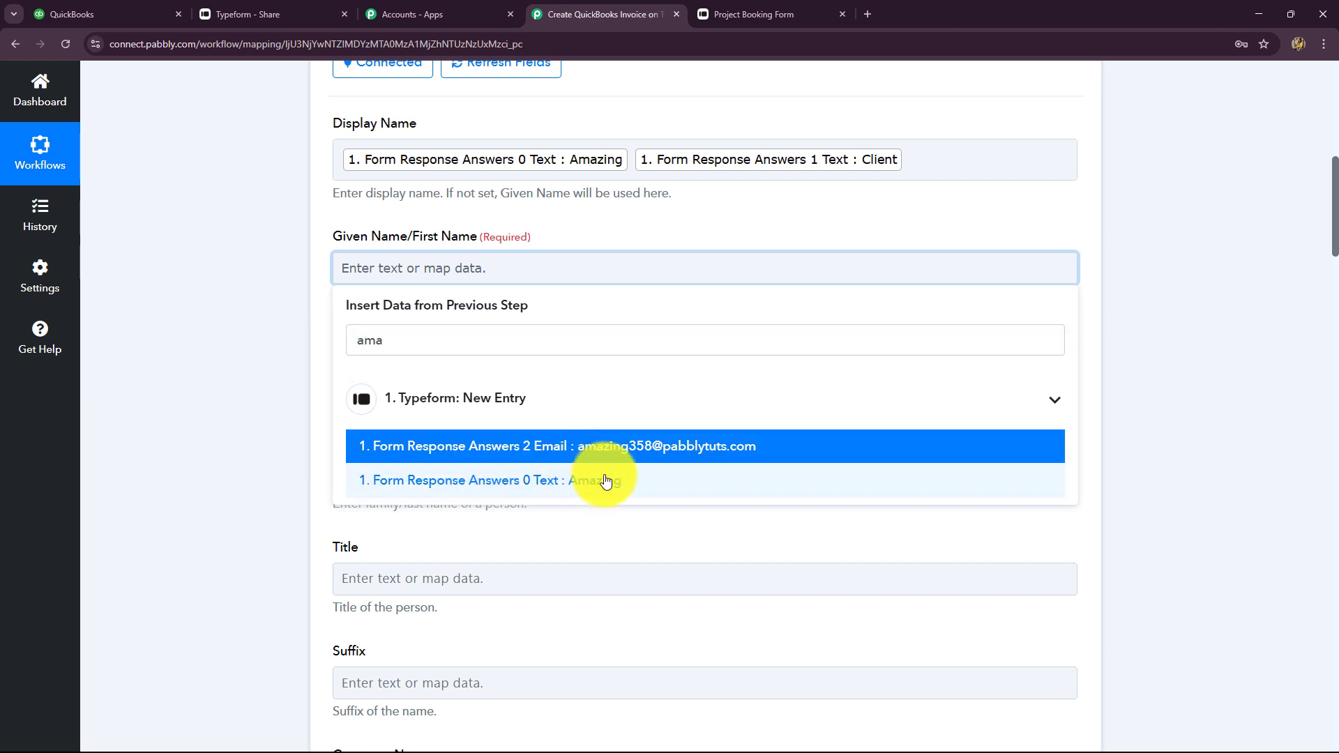
click(584, 488)
click(1189, 383)
scroll(415, 249, down, 2)
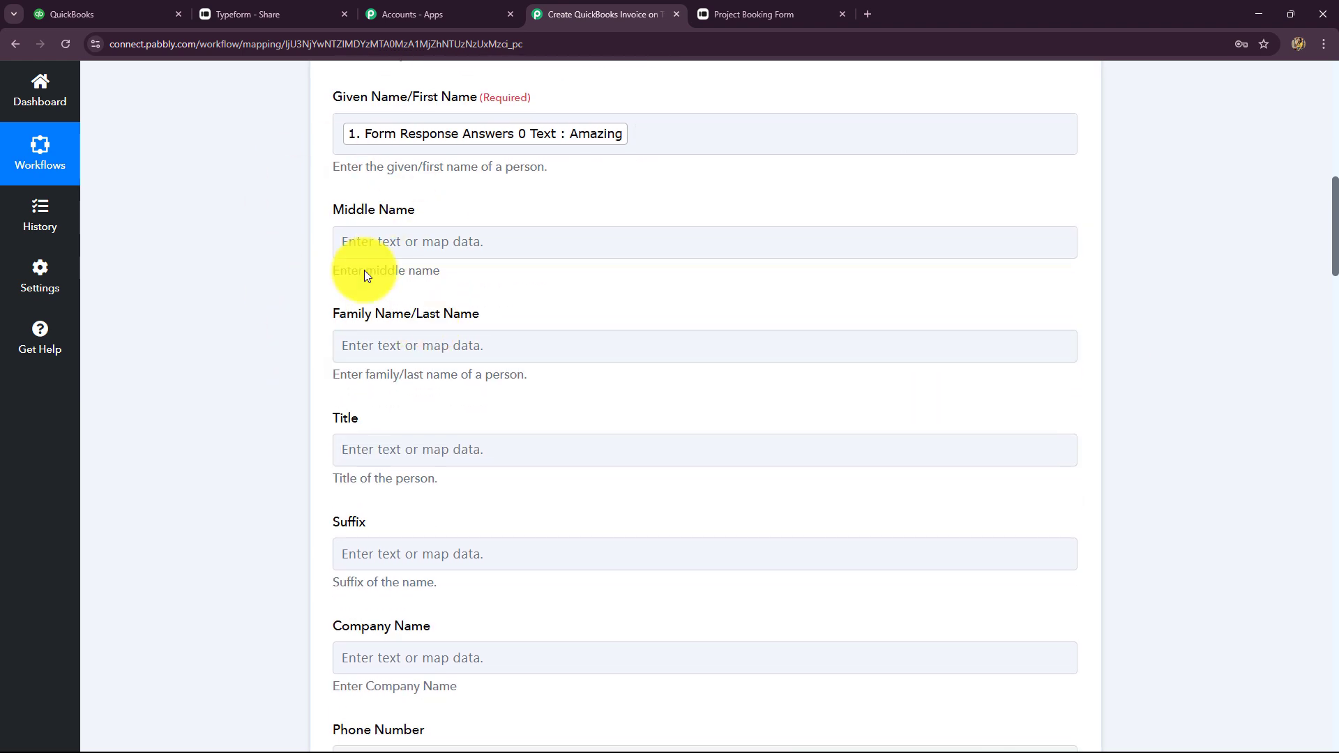
click(406, 357)
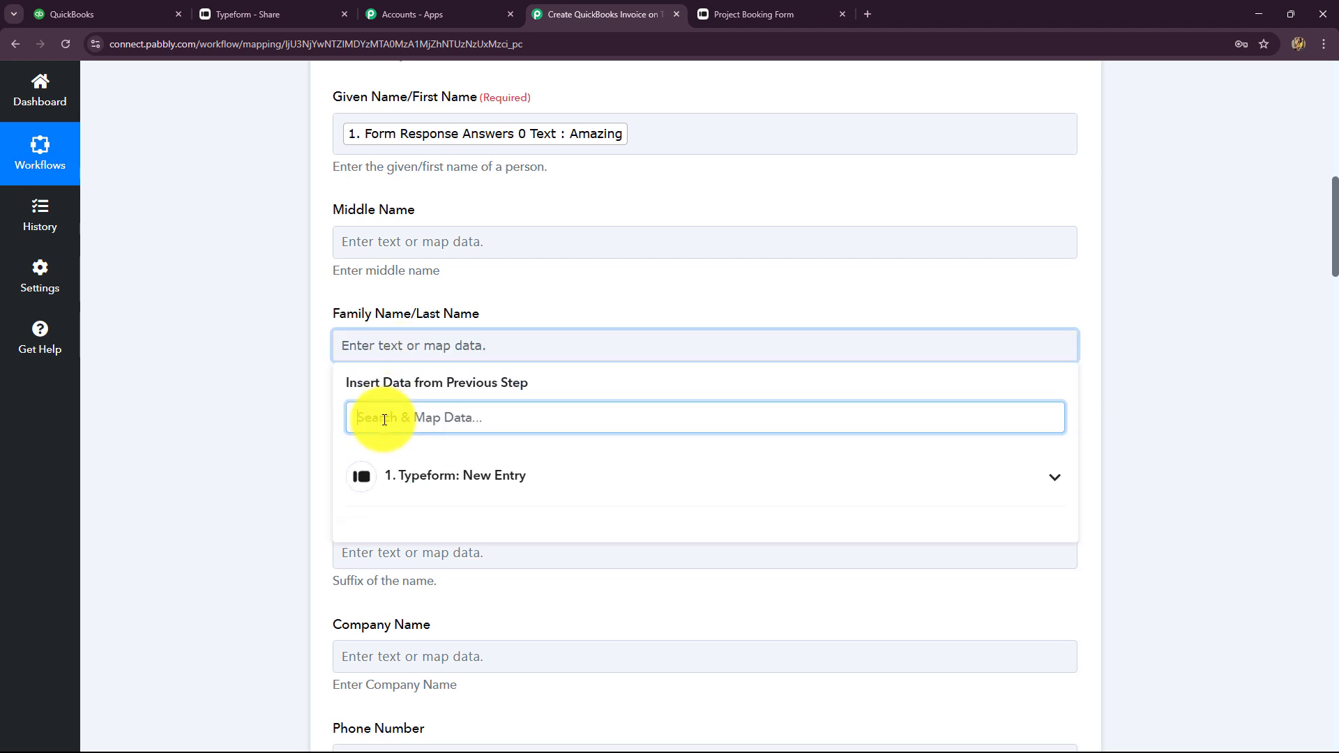
text(cli)
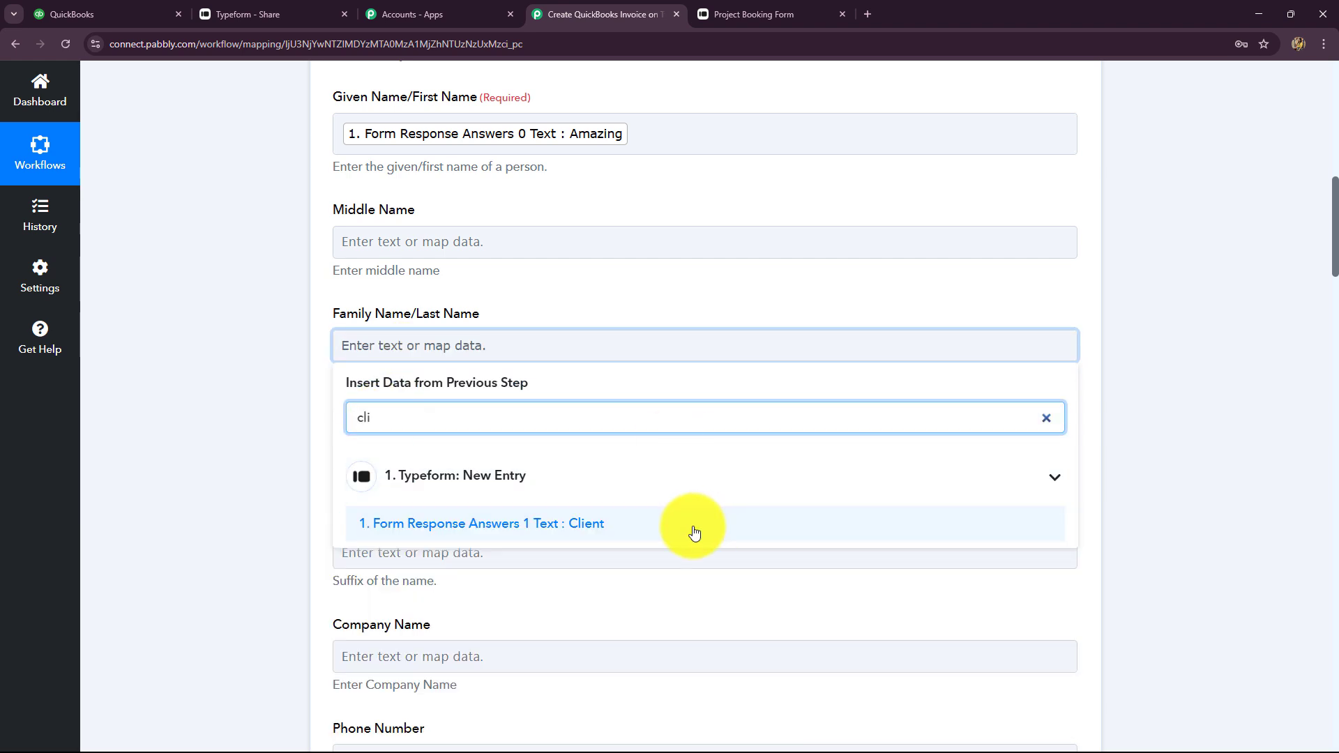
click(693, 524)
scroll(298, 381, down, 5)
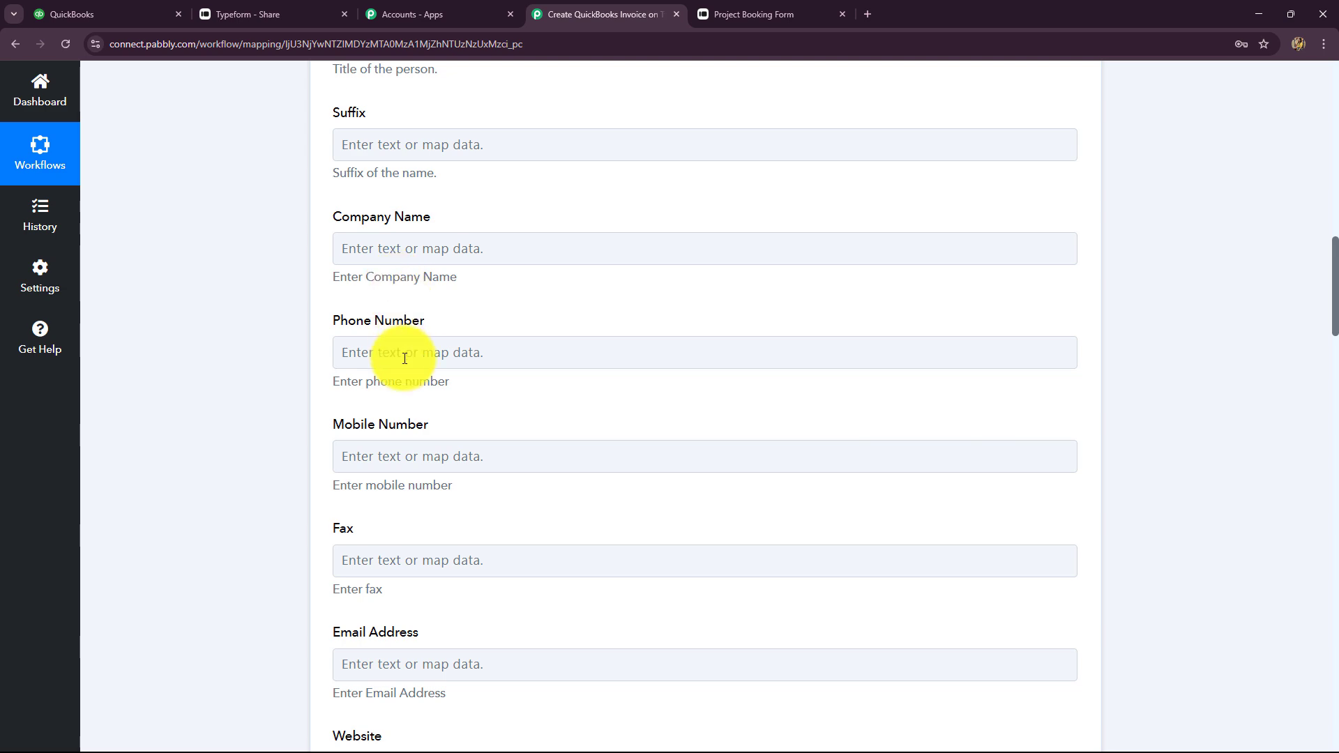
scroll(409, 418, down, 4)
Map the form's phone answer into Mobile Number and Answers 2 Email into Email Address
click(416, 173)
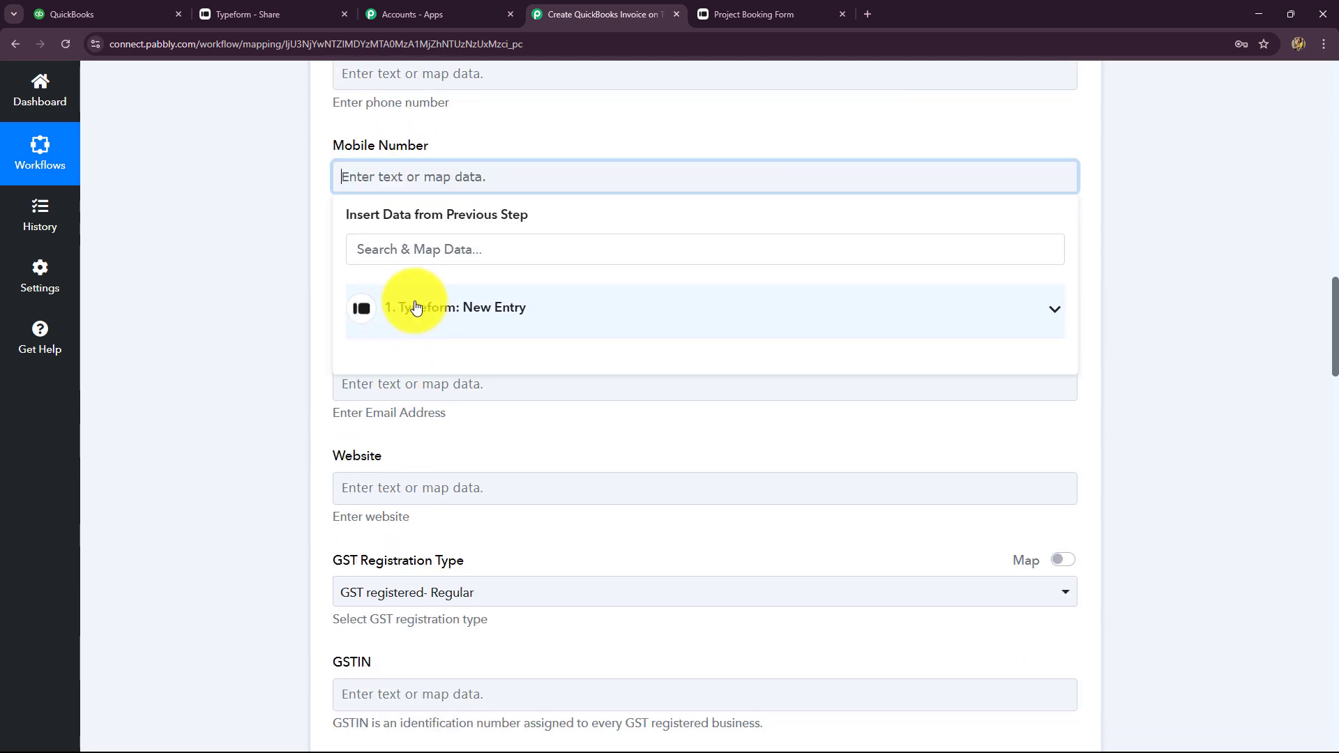
click(424, 240)
text(mo)
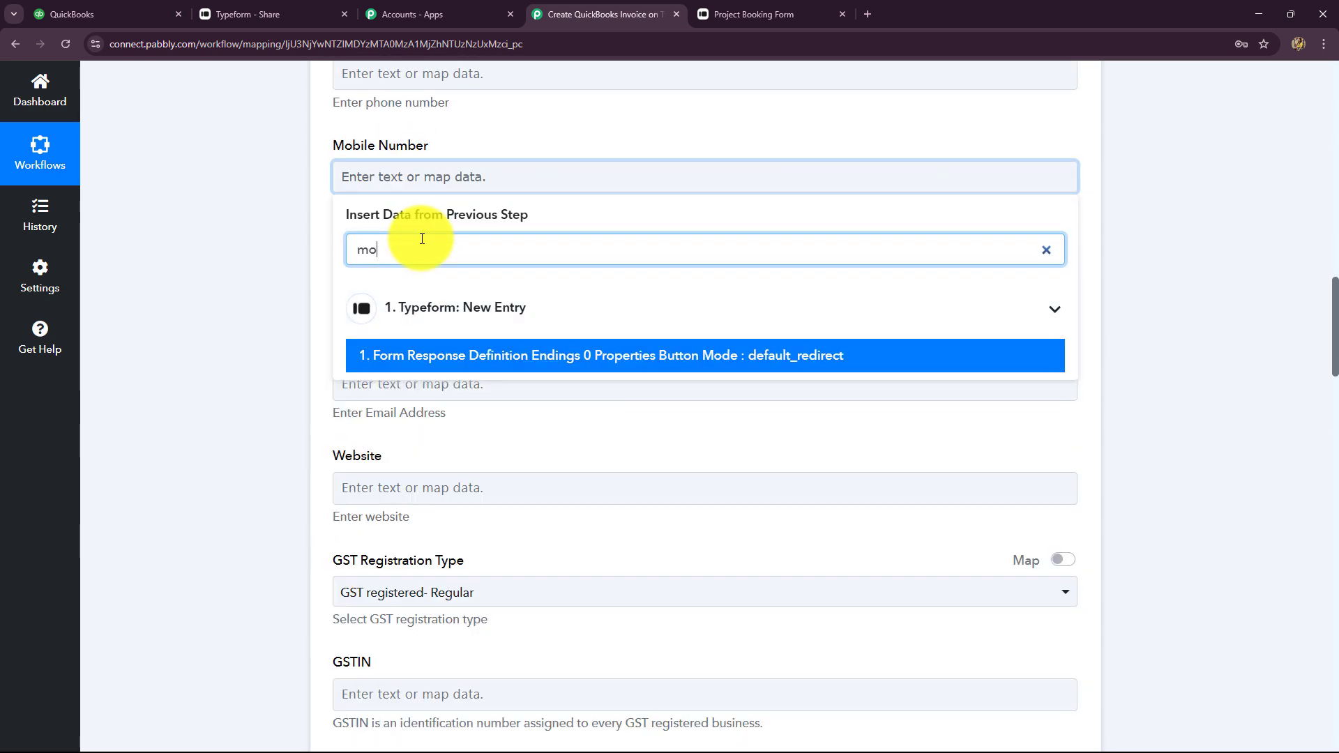
click(447, 492)
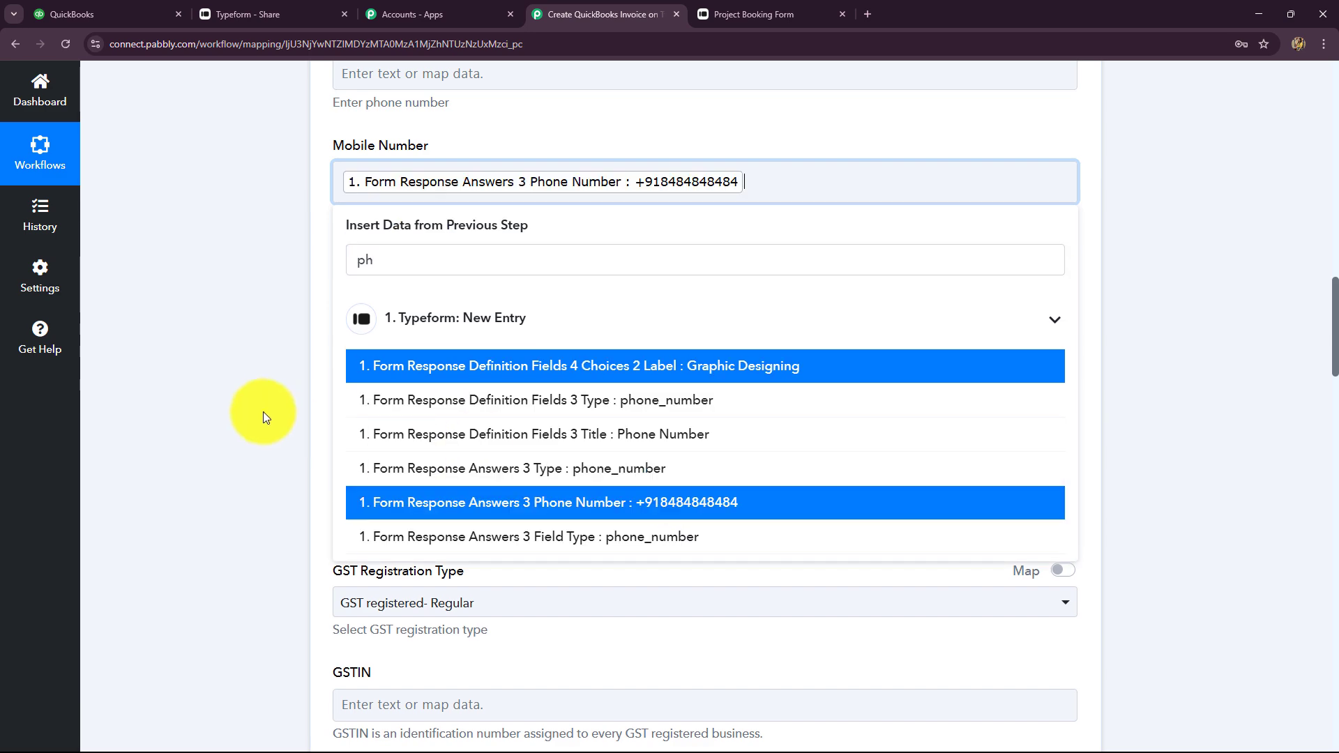
click(259, 410)
scroll(321, 342, down, 2)
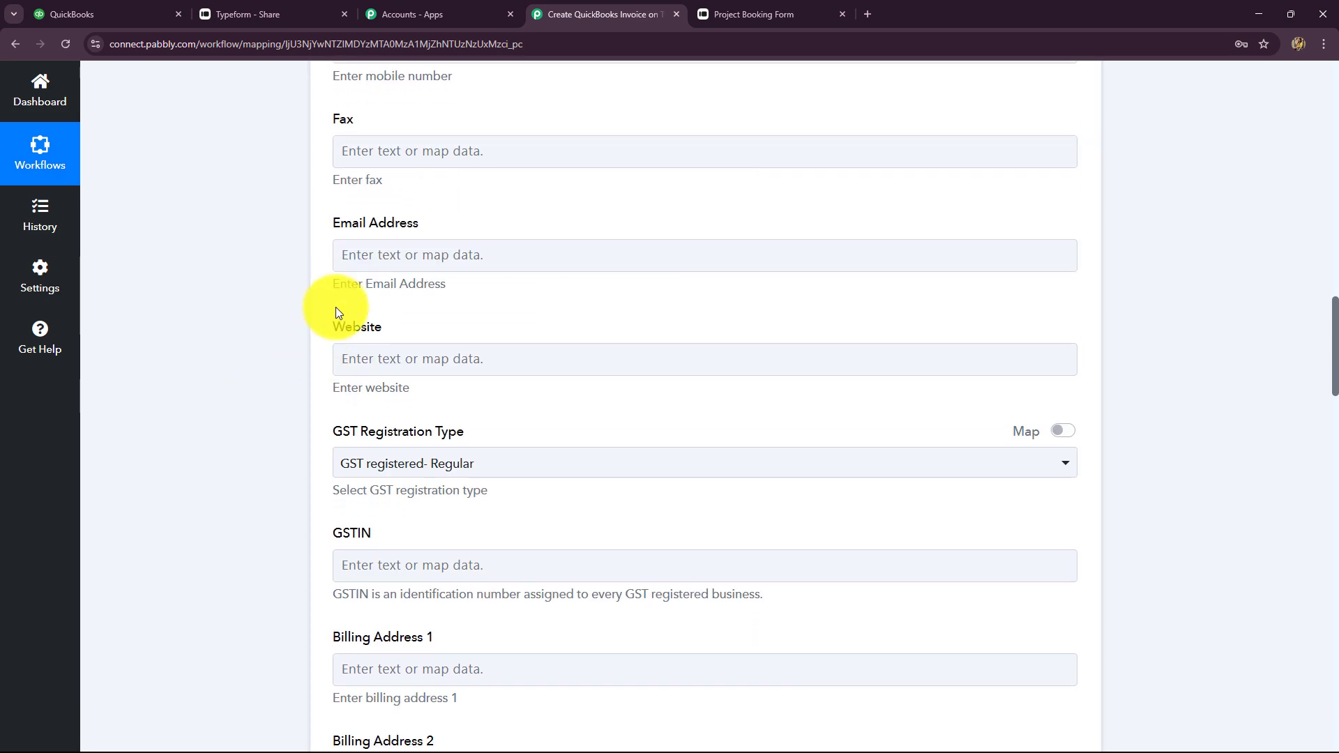
click(377, 255)
text(ema)
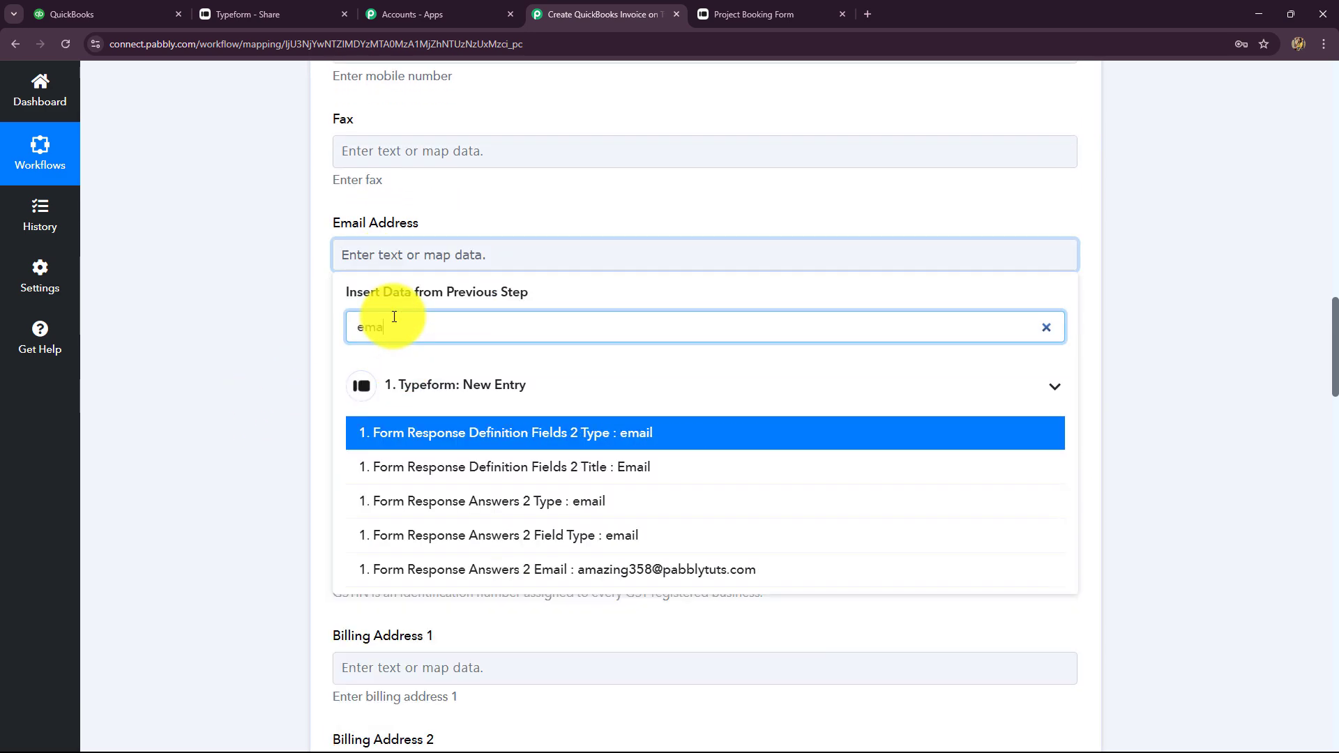
click(618, 569)
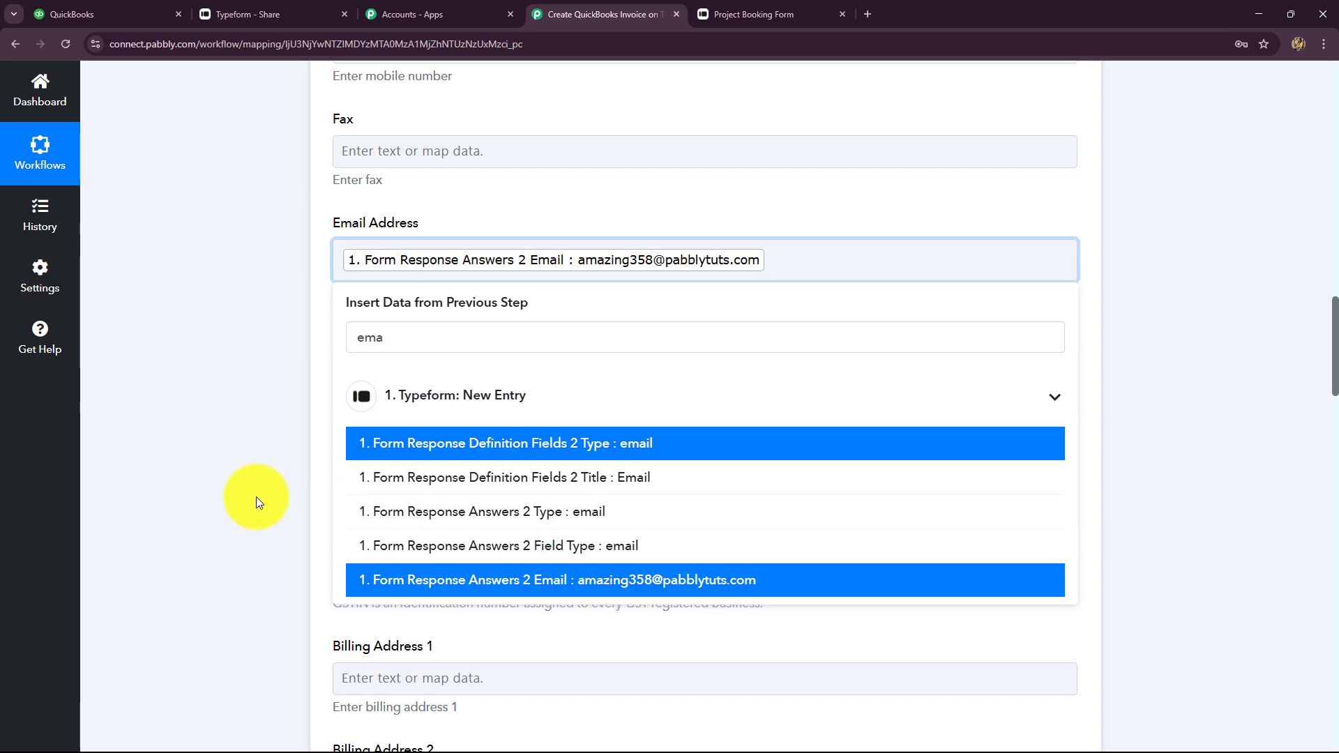
click(262, 419)
scroll(263, 418, down, 12)
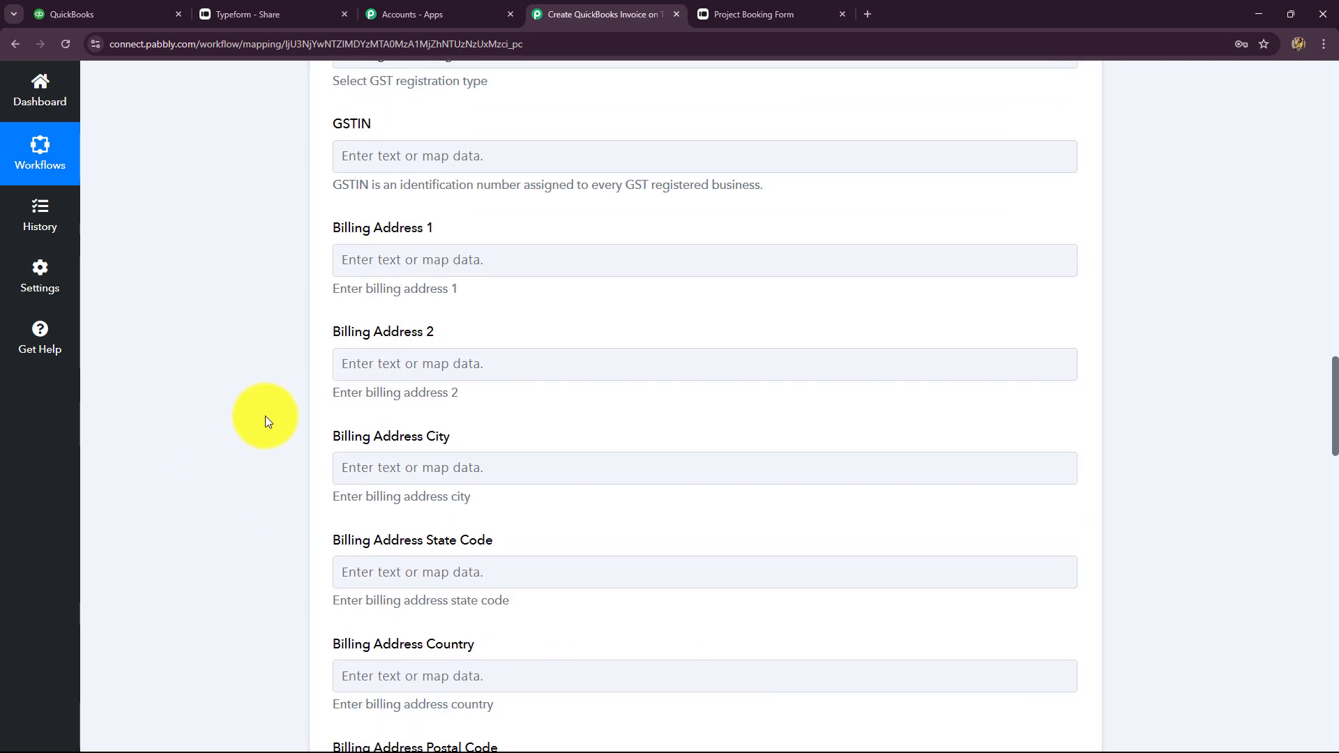
scroll(265, 415, down, 20)
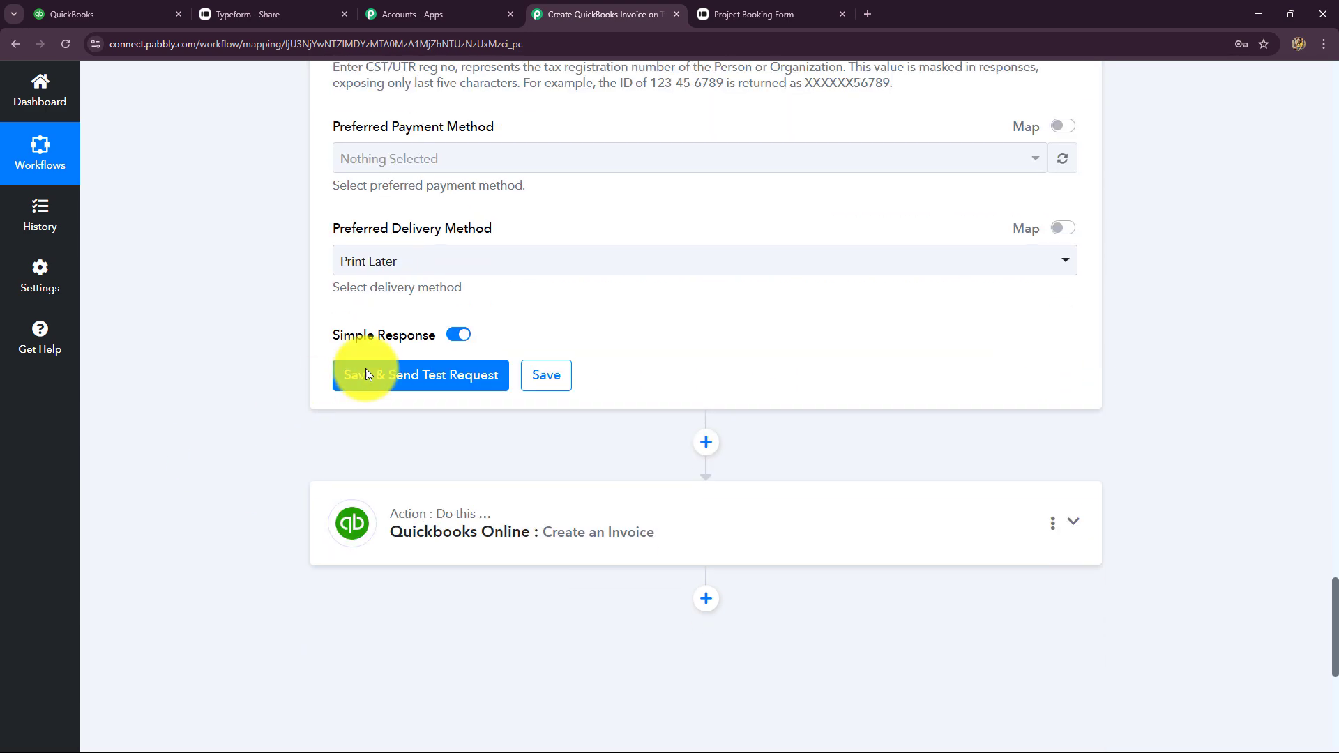
Save and test the Create a Customer step, review the returned customer details, then go to QuickBooks
click(399, 363)
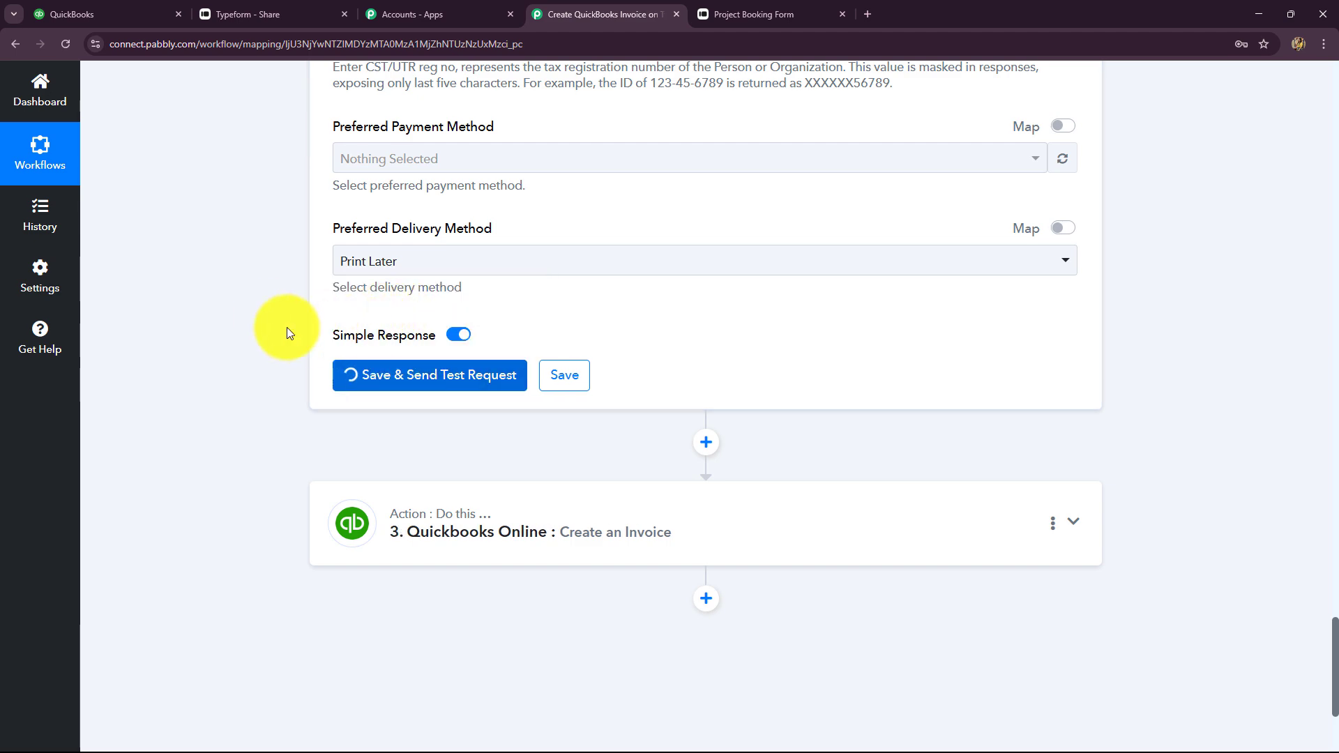
scroll(921, 522, down, 8)
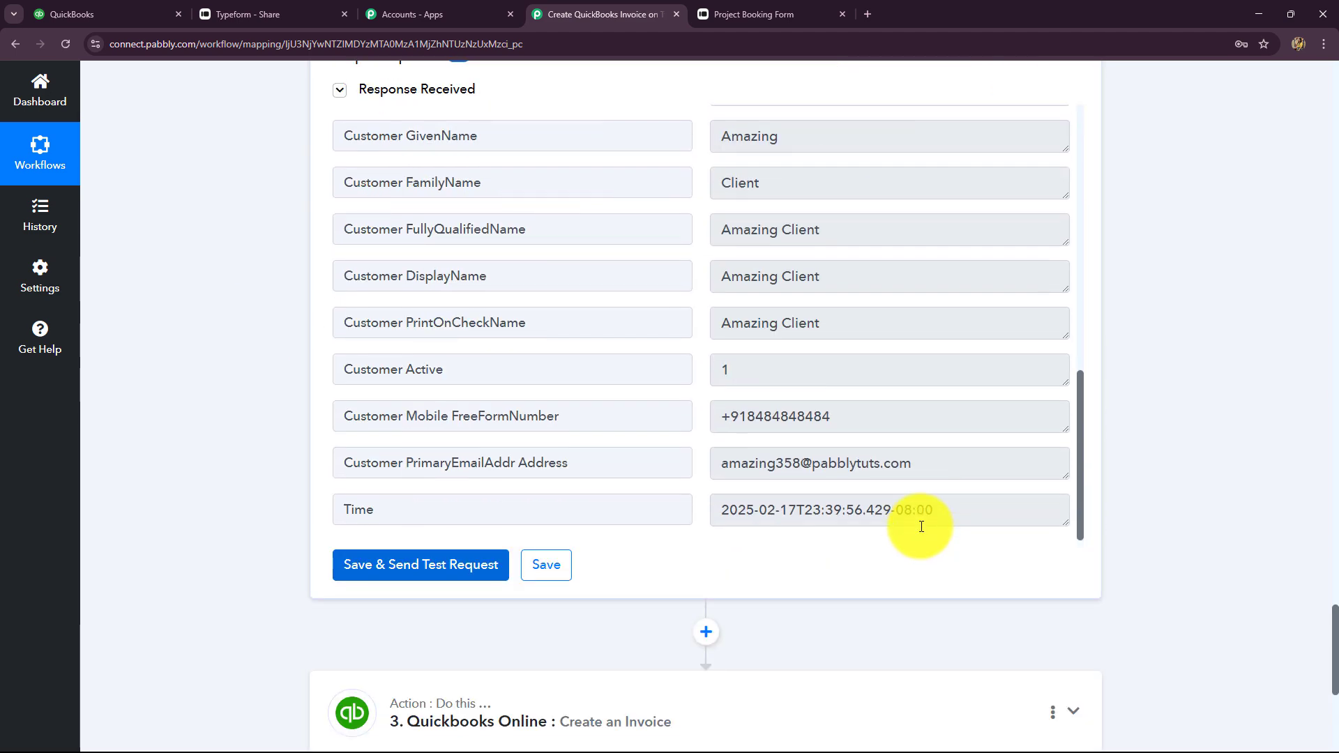
scroll(920, 523, up, 6)
scroll(921, 526, up, 2)
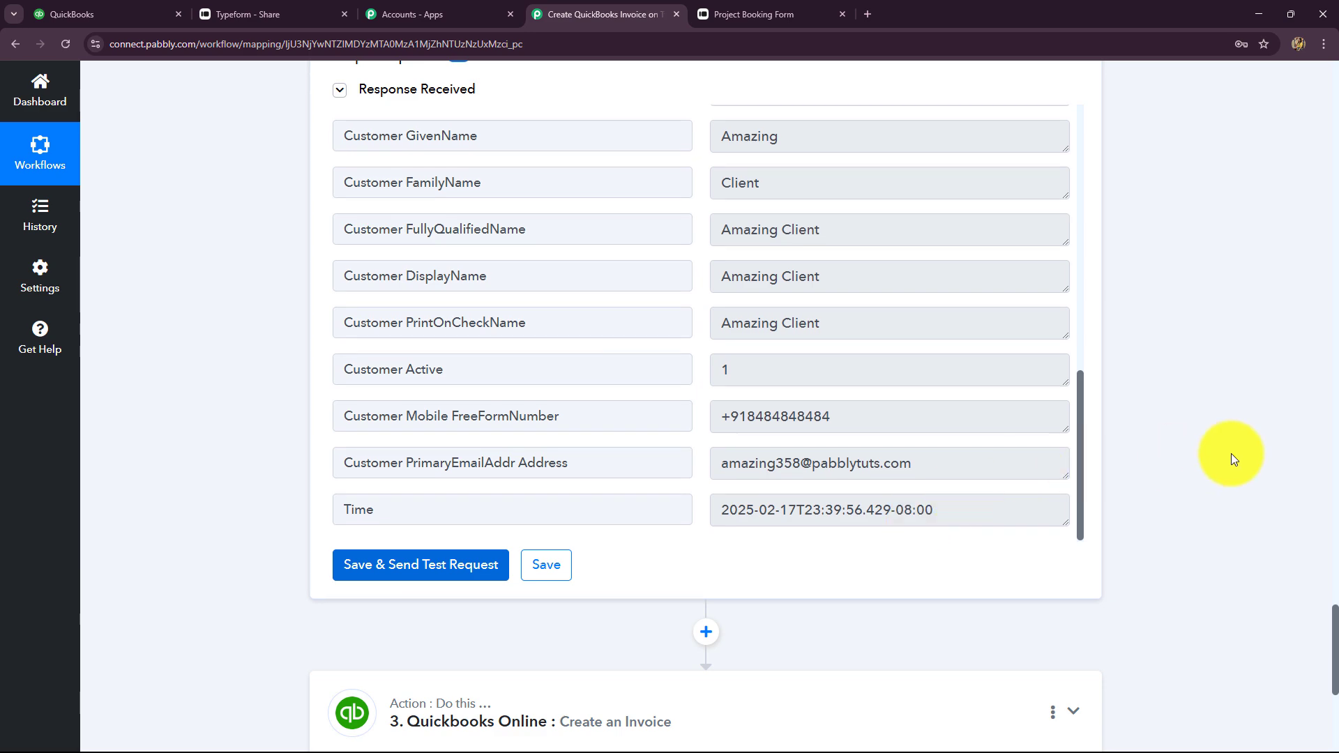
scroll(1225, 454, down, 5)
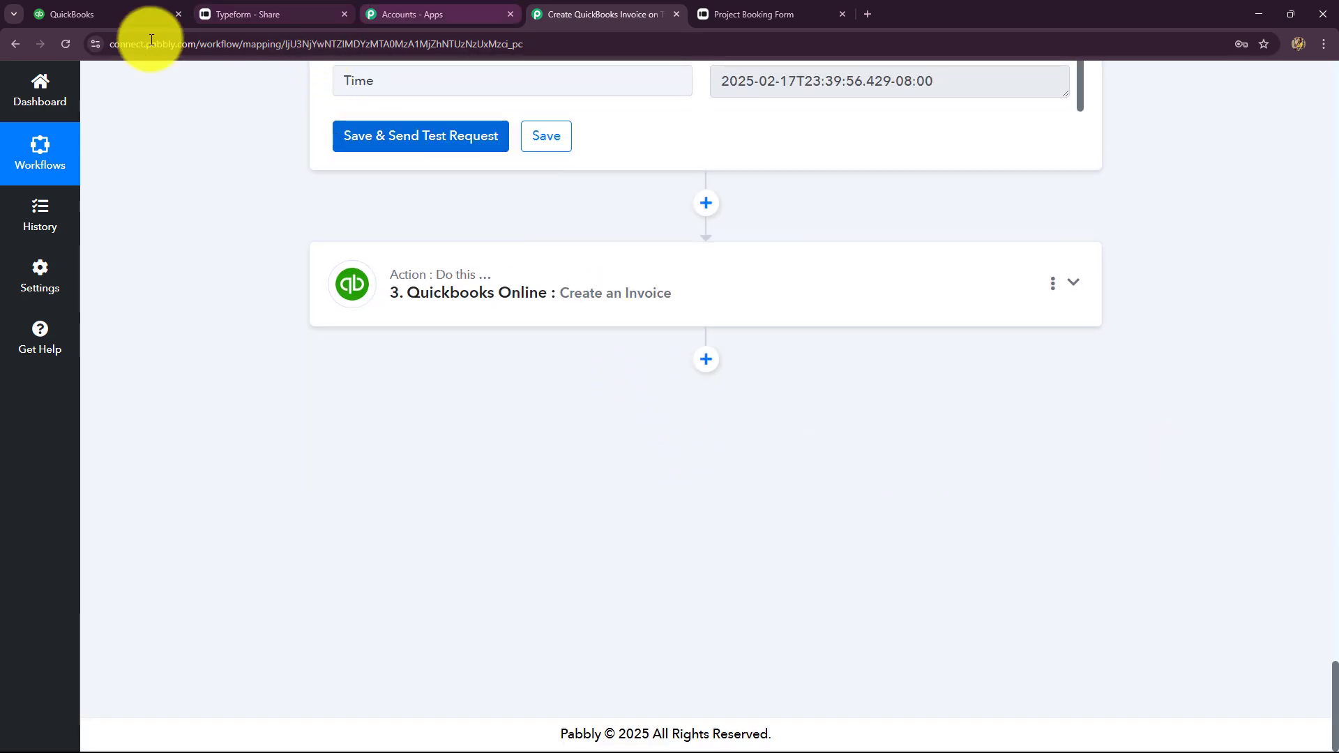
click(63, 14)
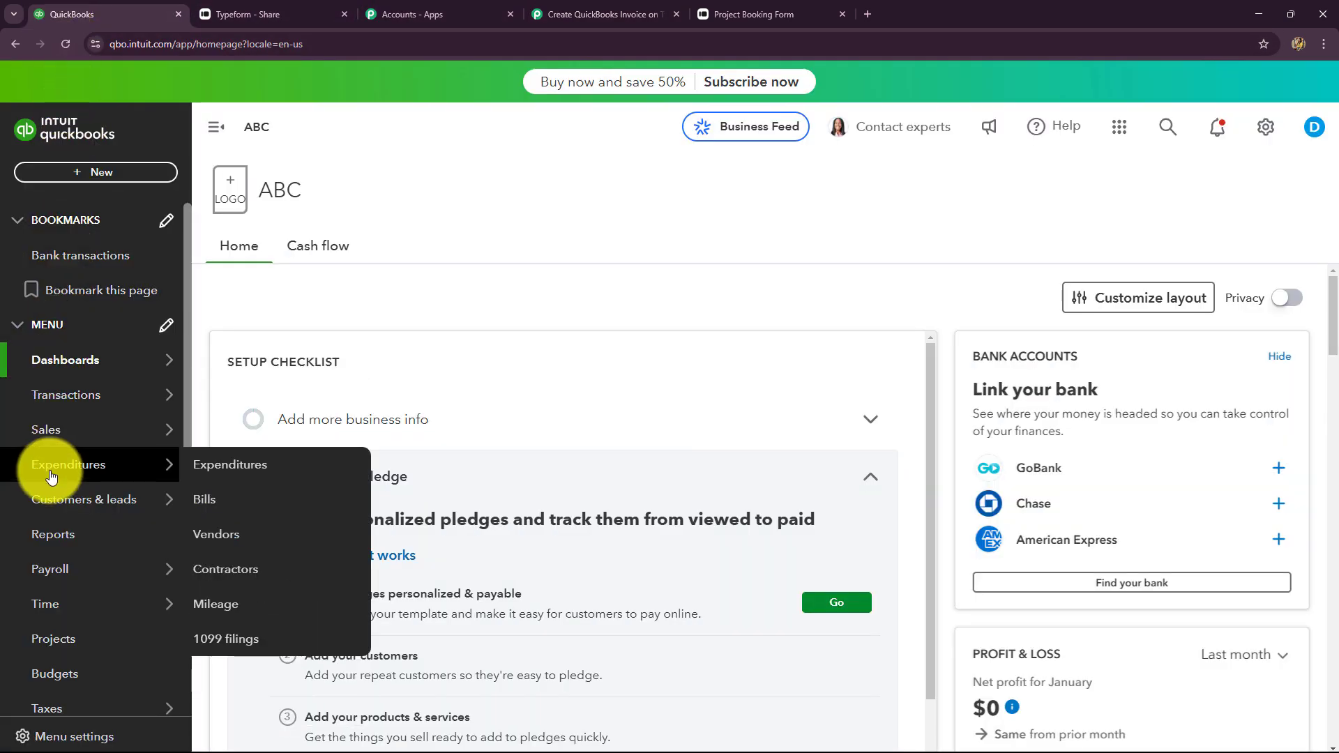
Confirm the new customer appears in QuickBooks' Customers list with a $0.00 balance, then return to Pabbly
mouse_move(41, 499)
click(202, 538)
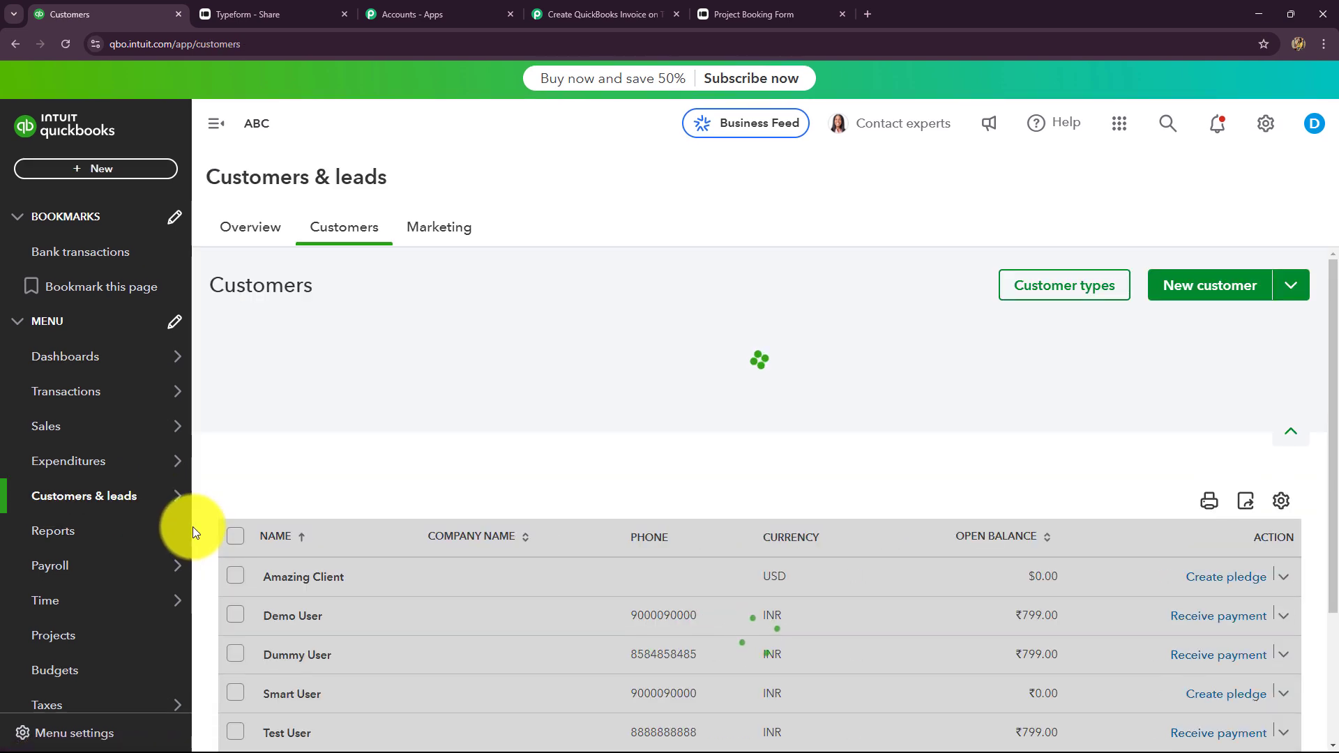
scroll(241, 454, down, 3)
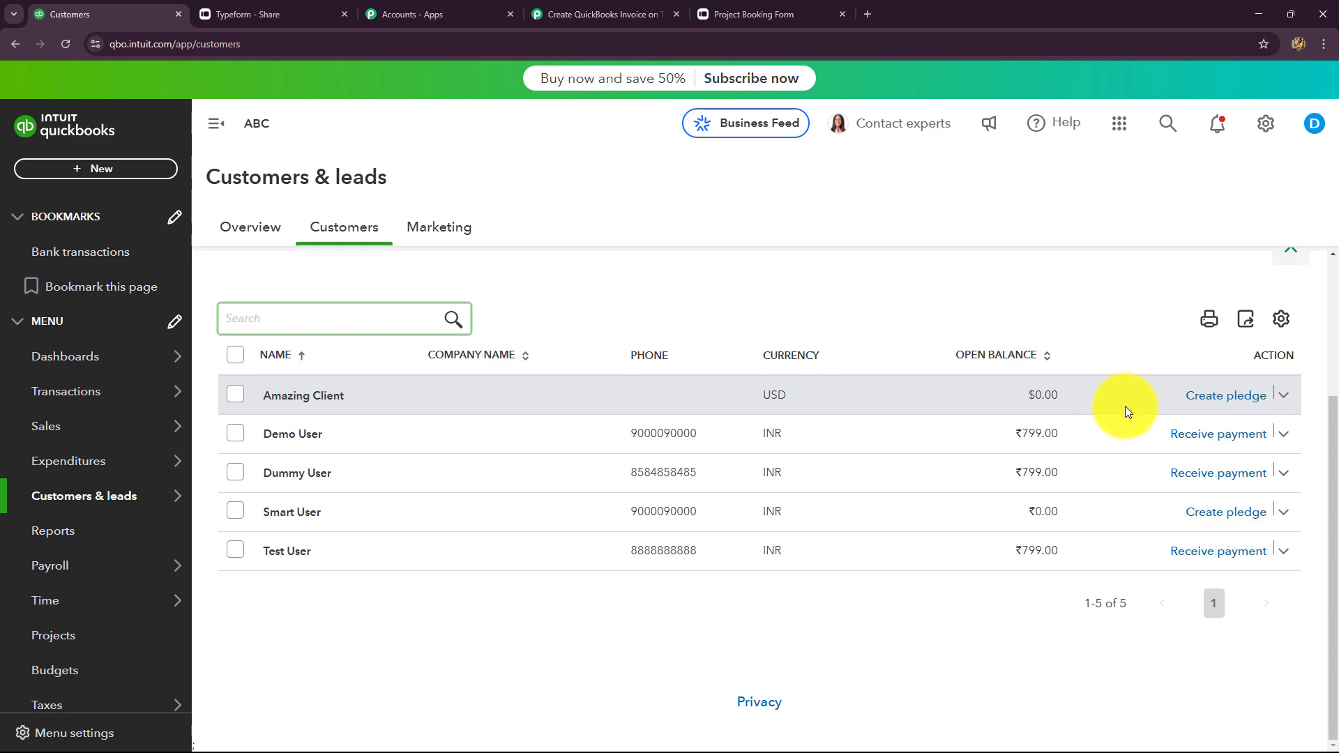
click(593, 14)
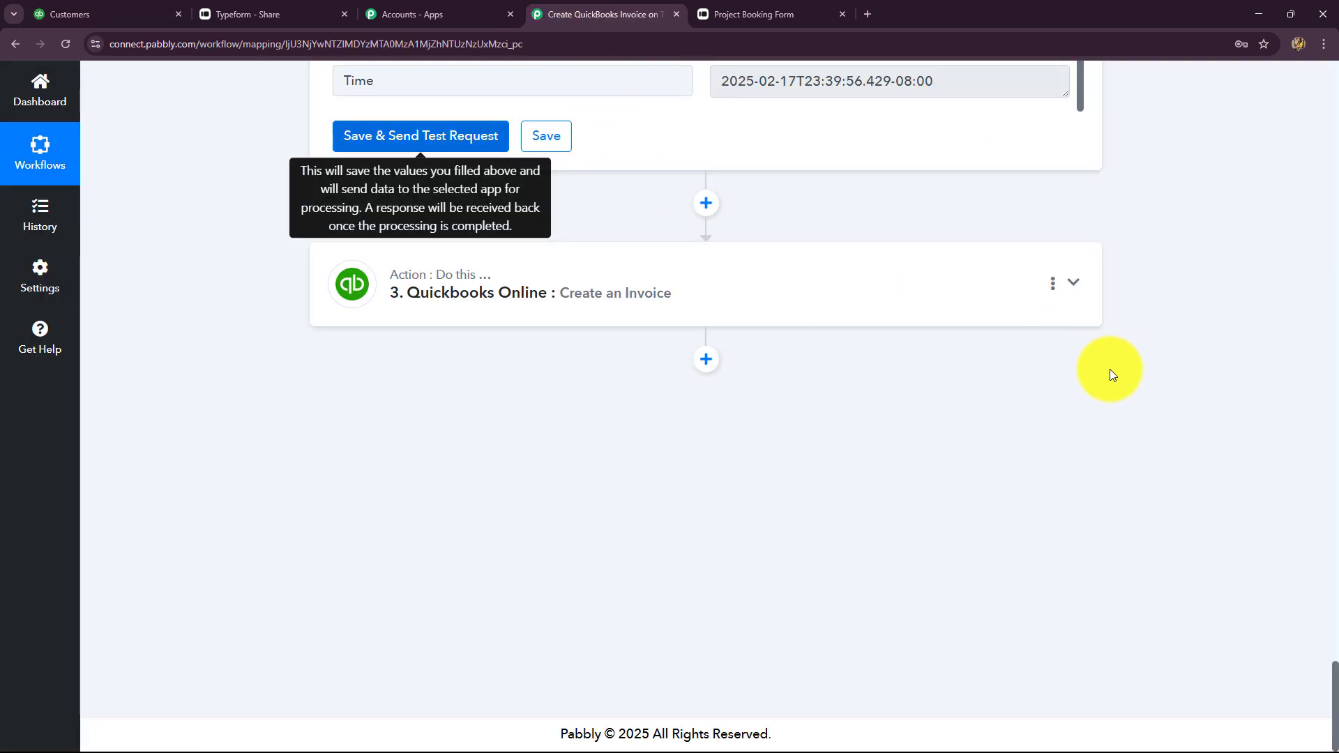
Switch the invoice's Customer field to mapped data and insert step 2's Customer Id
click(676, 319)
scroll(213, 447, down, 6)
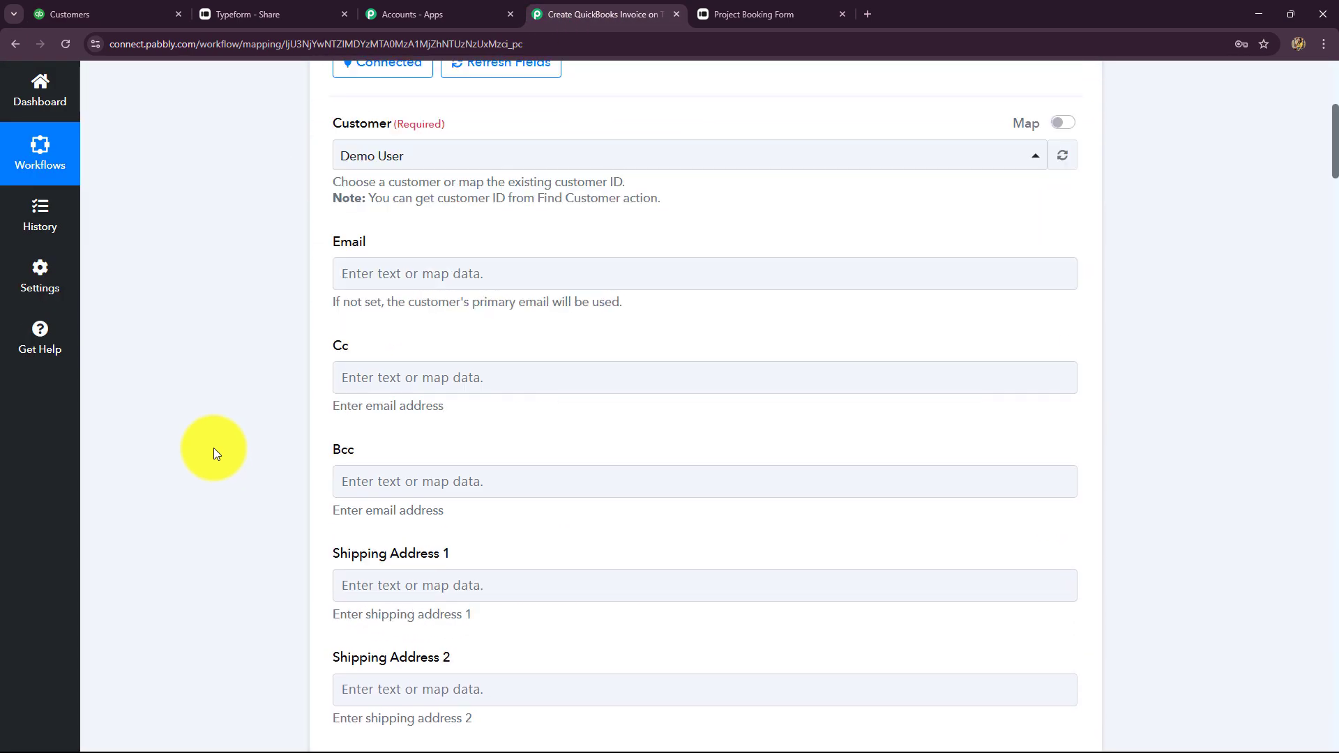
scroll(214, 447, up, 2)
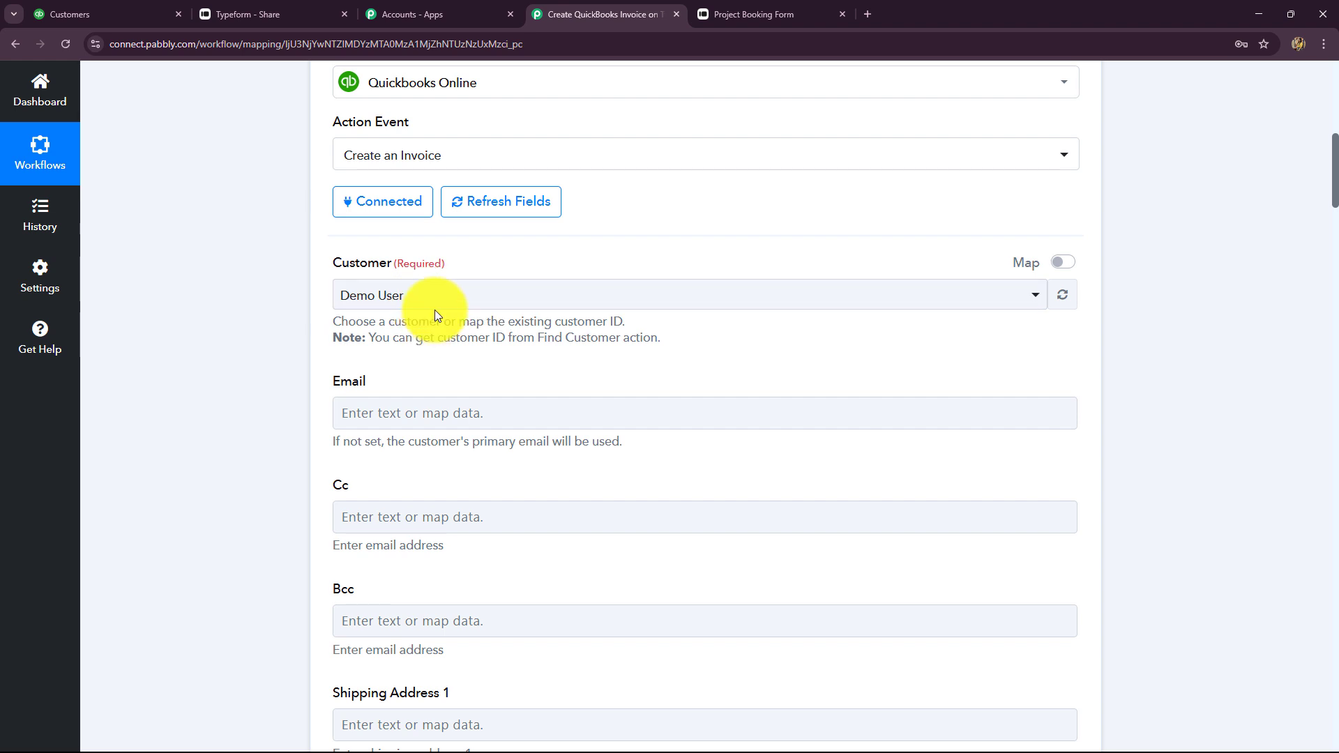
click(436, 308)
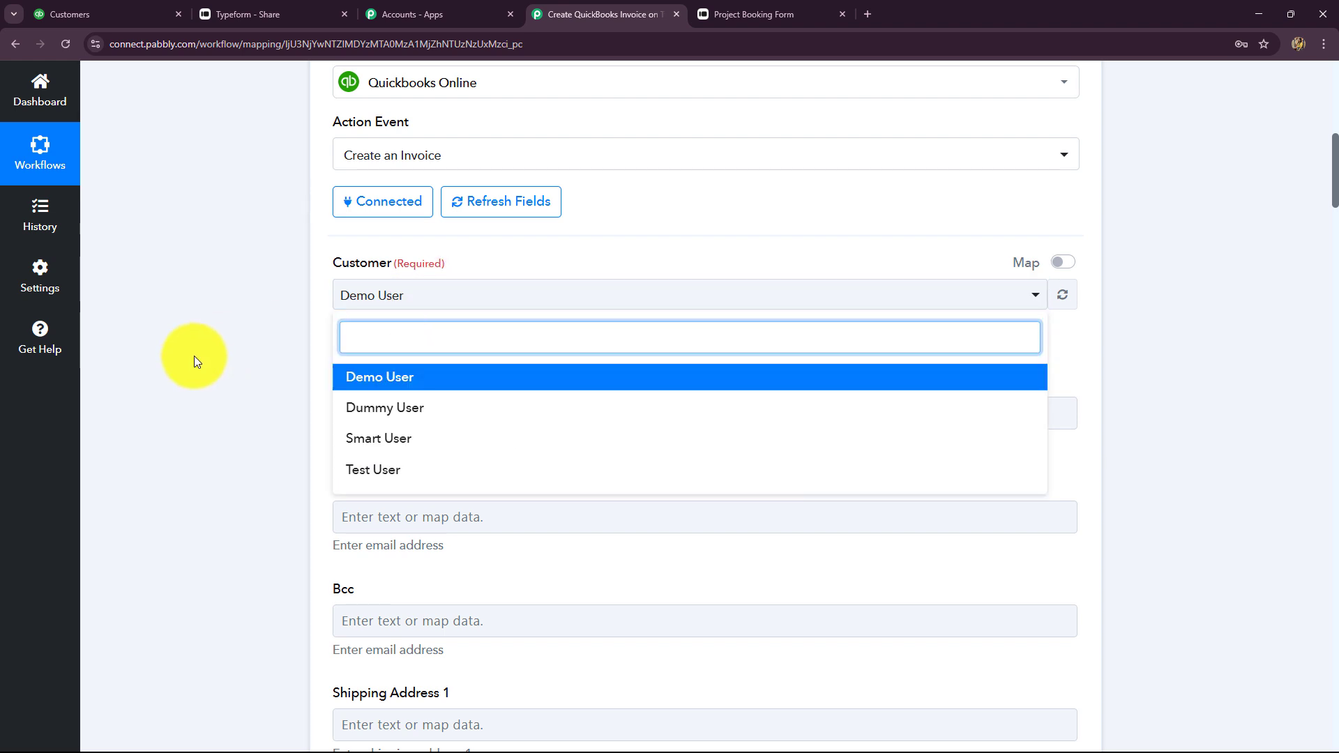
click(205, 349)
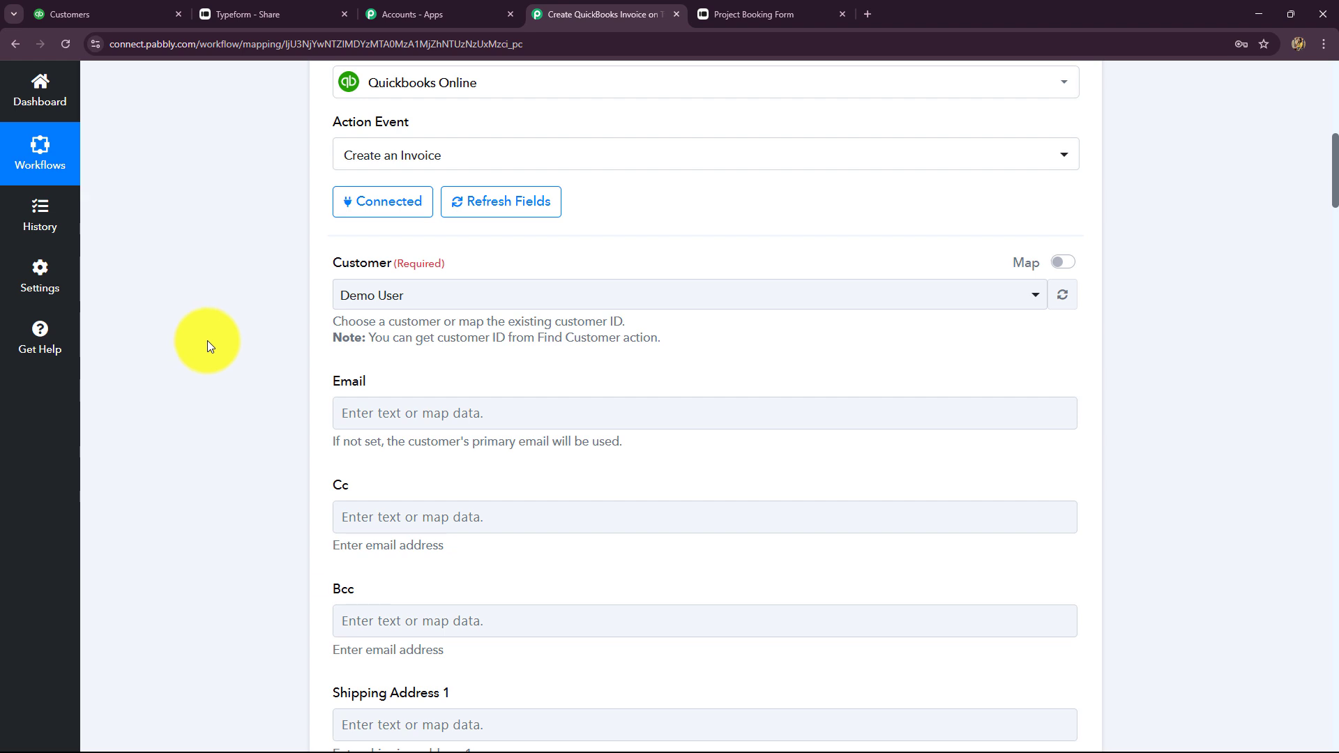
click(1073, 263)
click(568, 296)
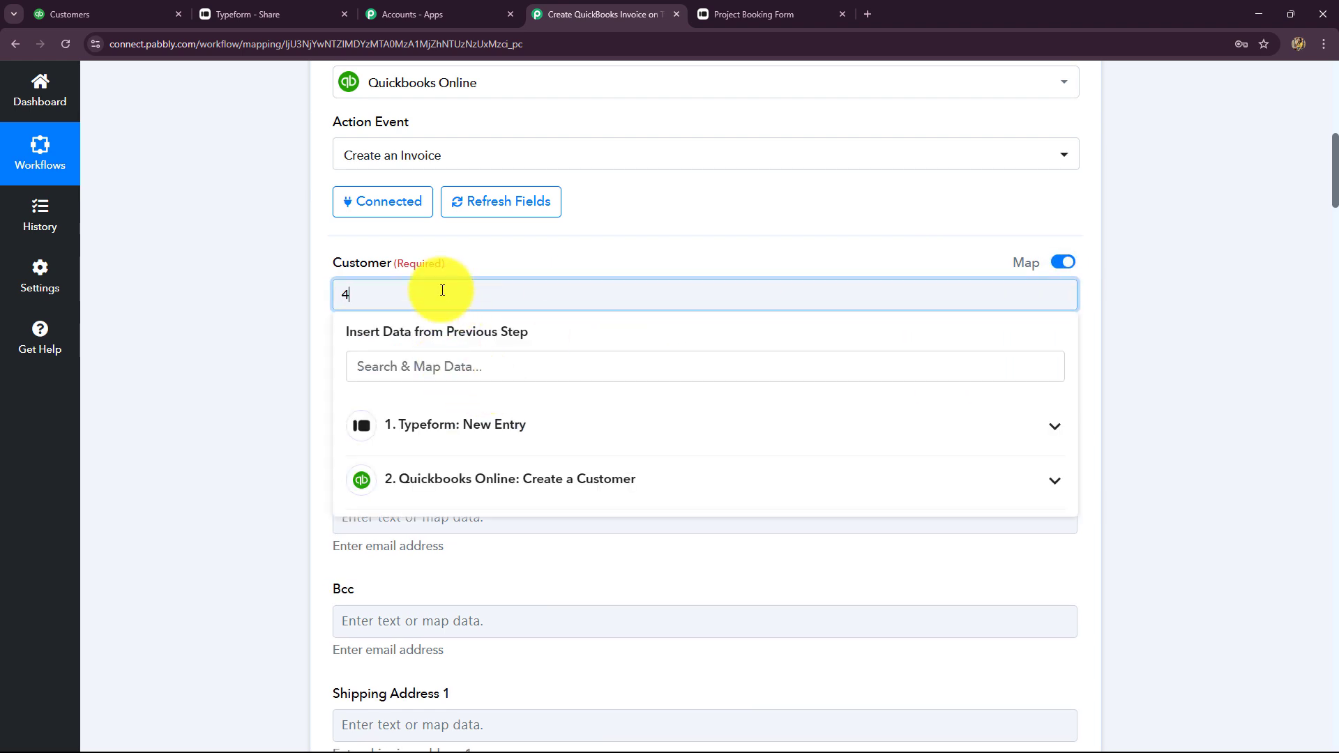
key(BackSpace)
click(470, 483)
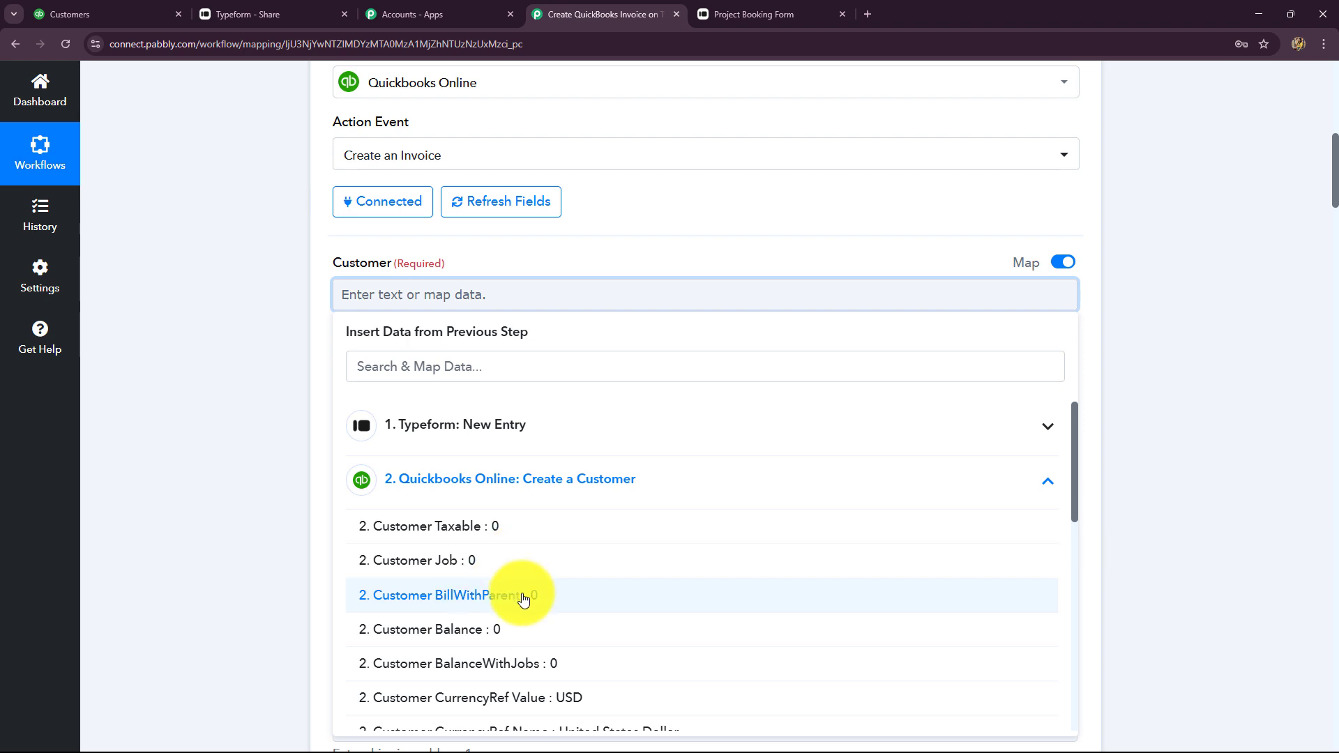
scroll(524, 597, down, 4)
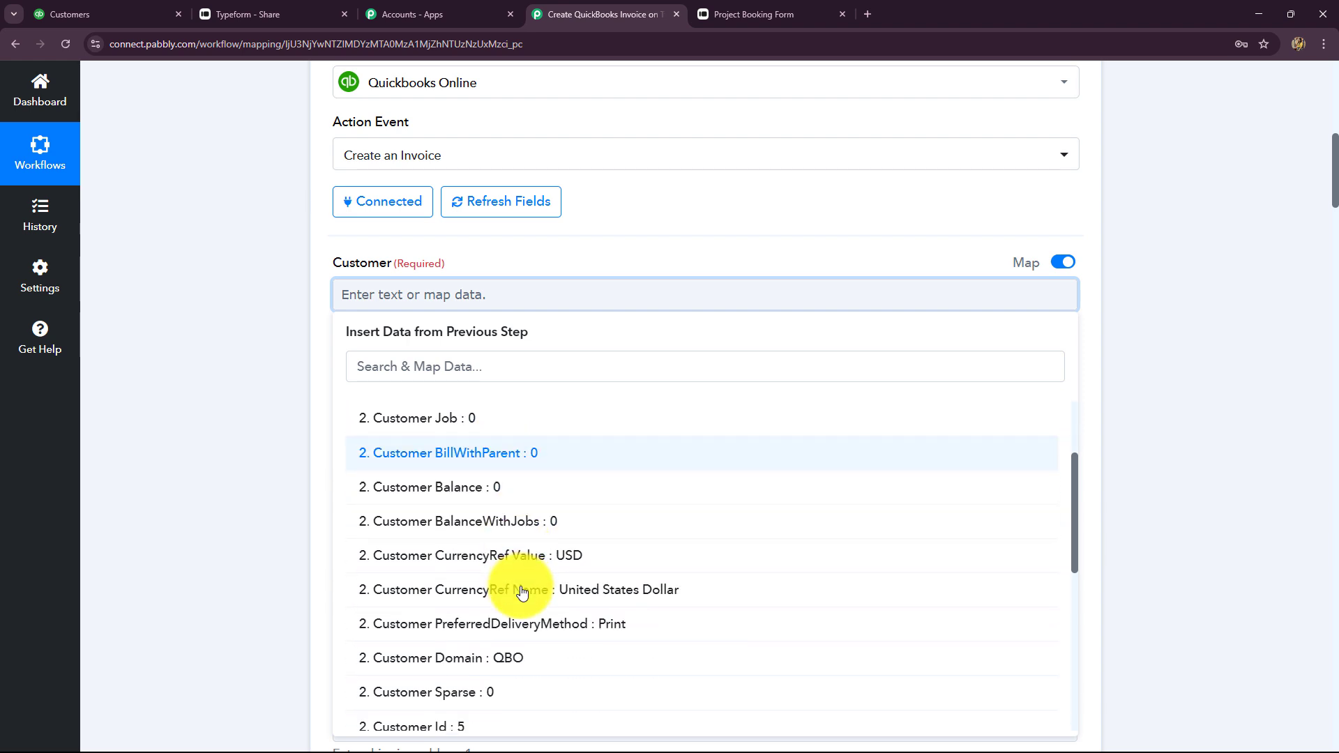
scroll(522, 594, down, 2)
click(463, 448)
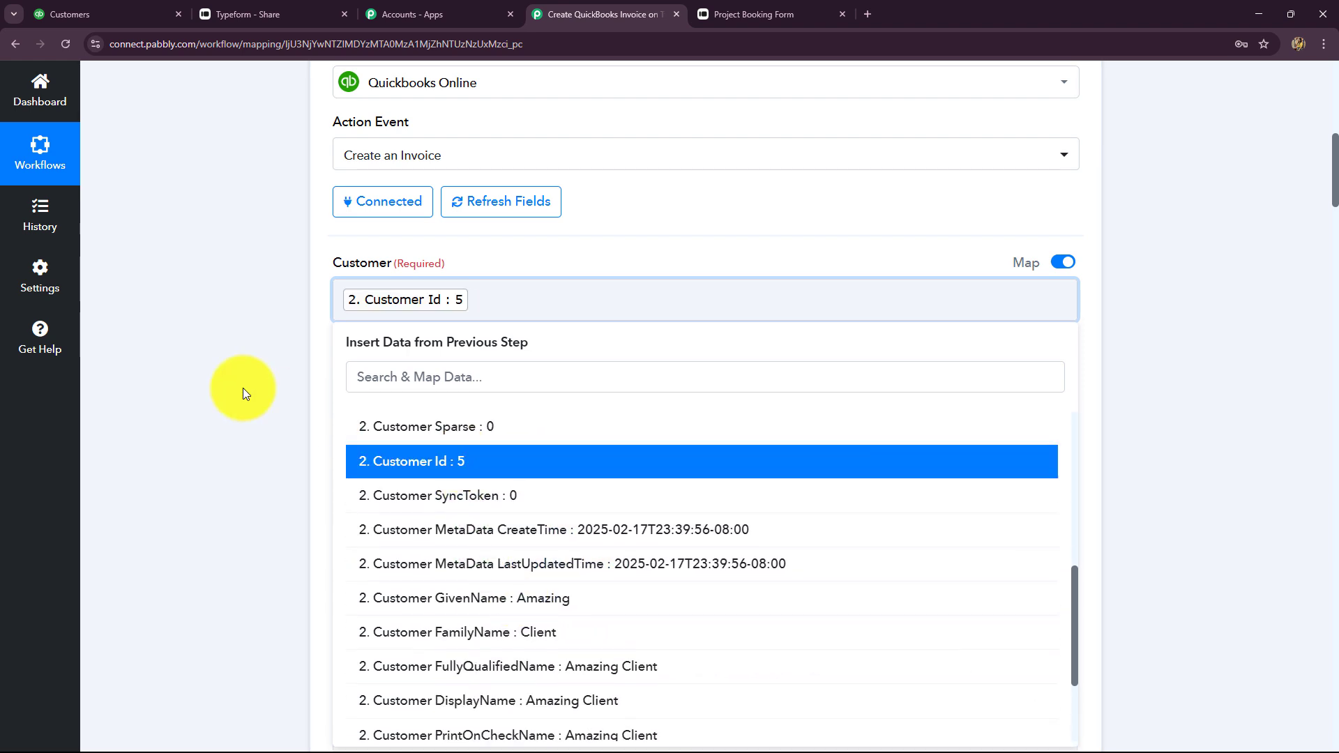
Map the invoice Email to the Typeform's Form Response Answers 2 Email
scroll(409, 274, down, 2)
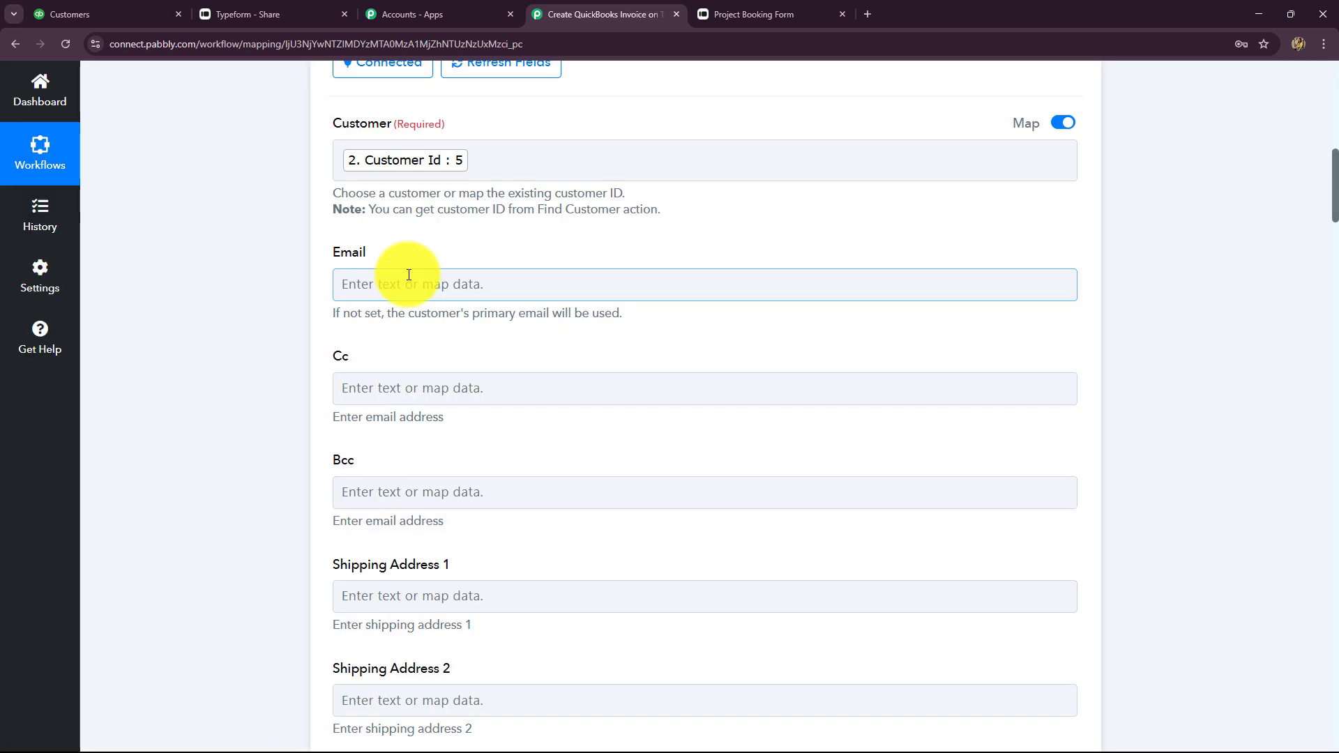
click(409, 274)
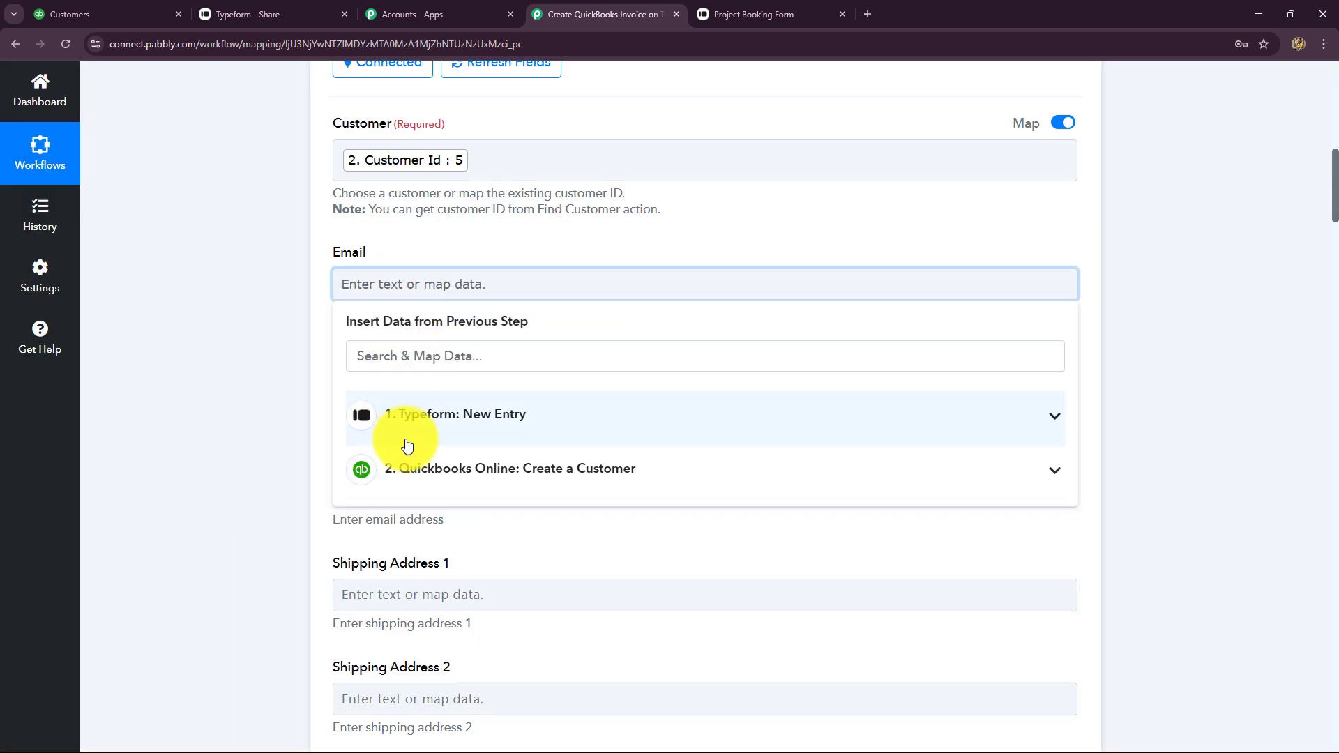
click(413, 468)
click(428, 417)
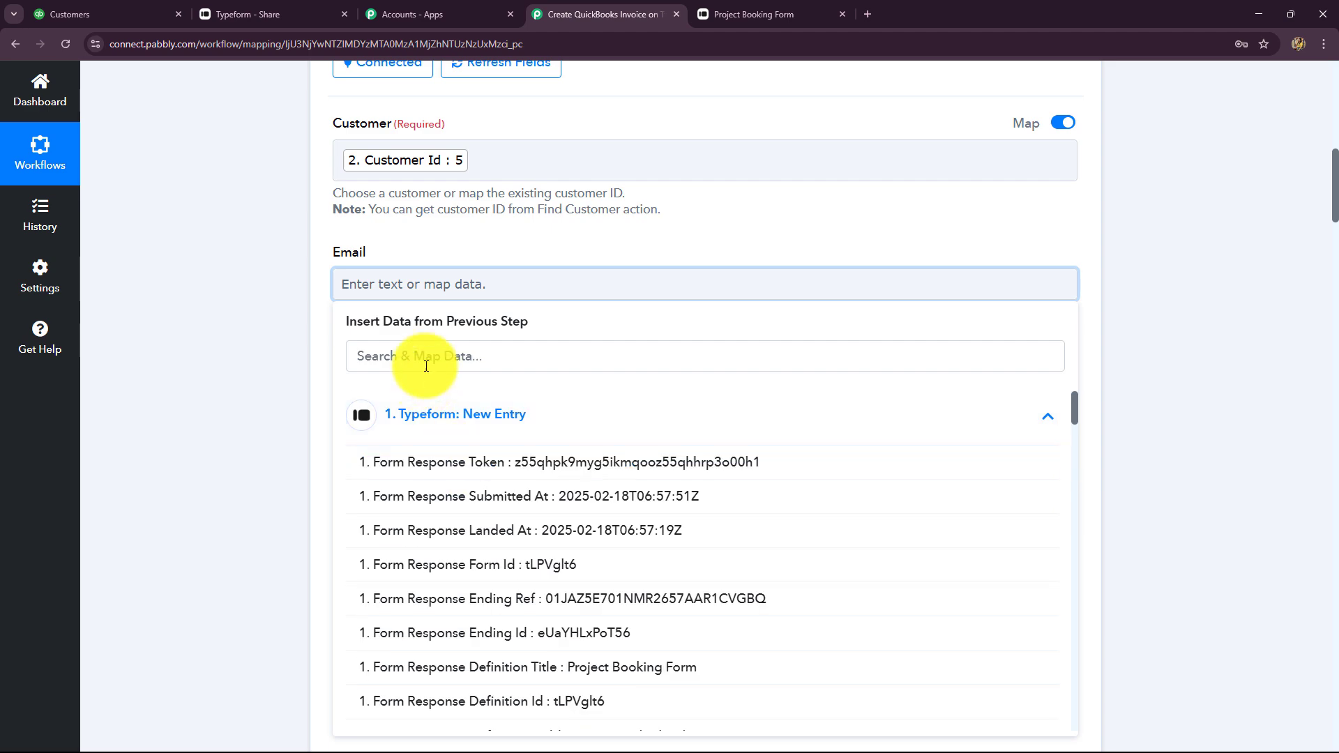
click(417, 354)
text(ema)
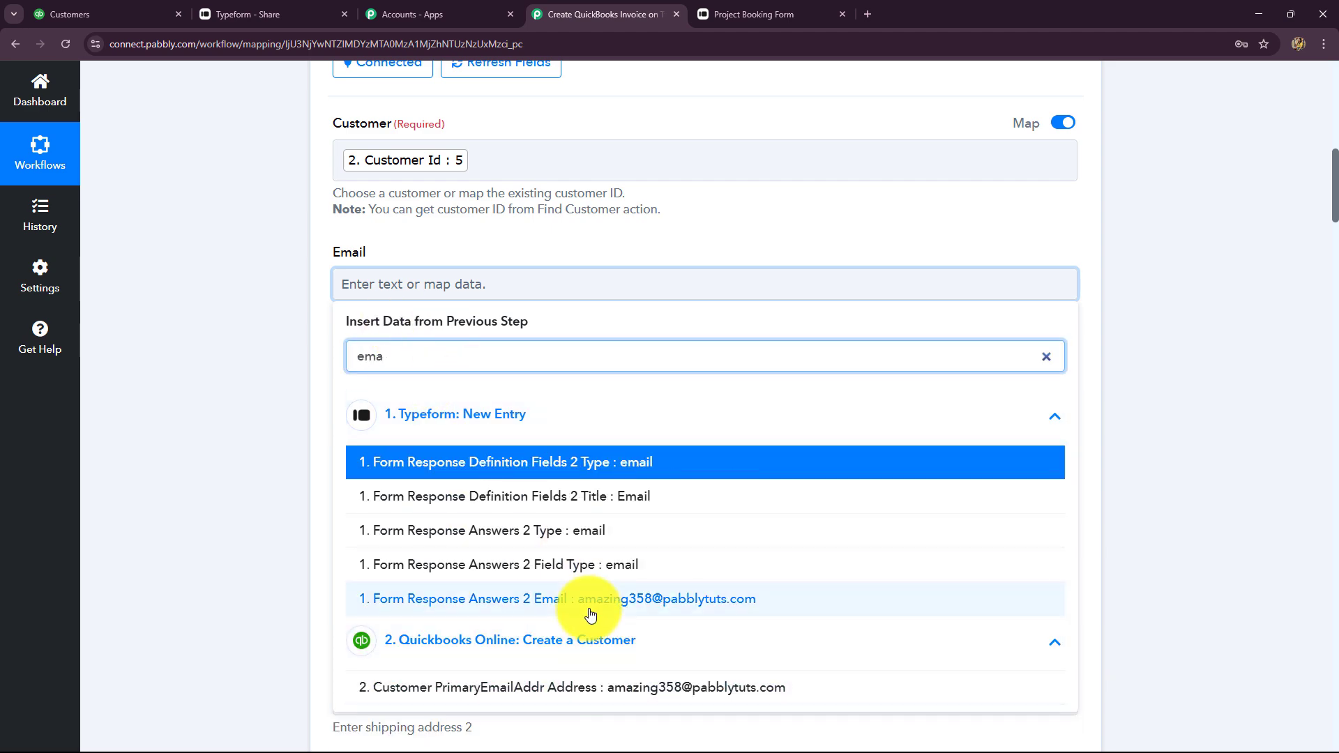
click(582, 598)
click(212, 382)
scroll(211, 382, down, 9)
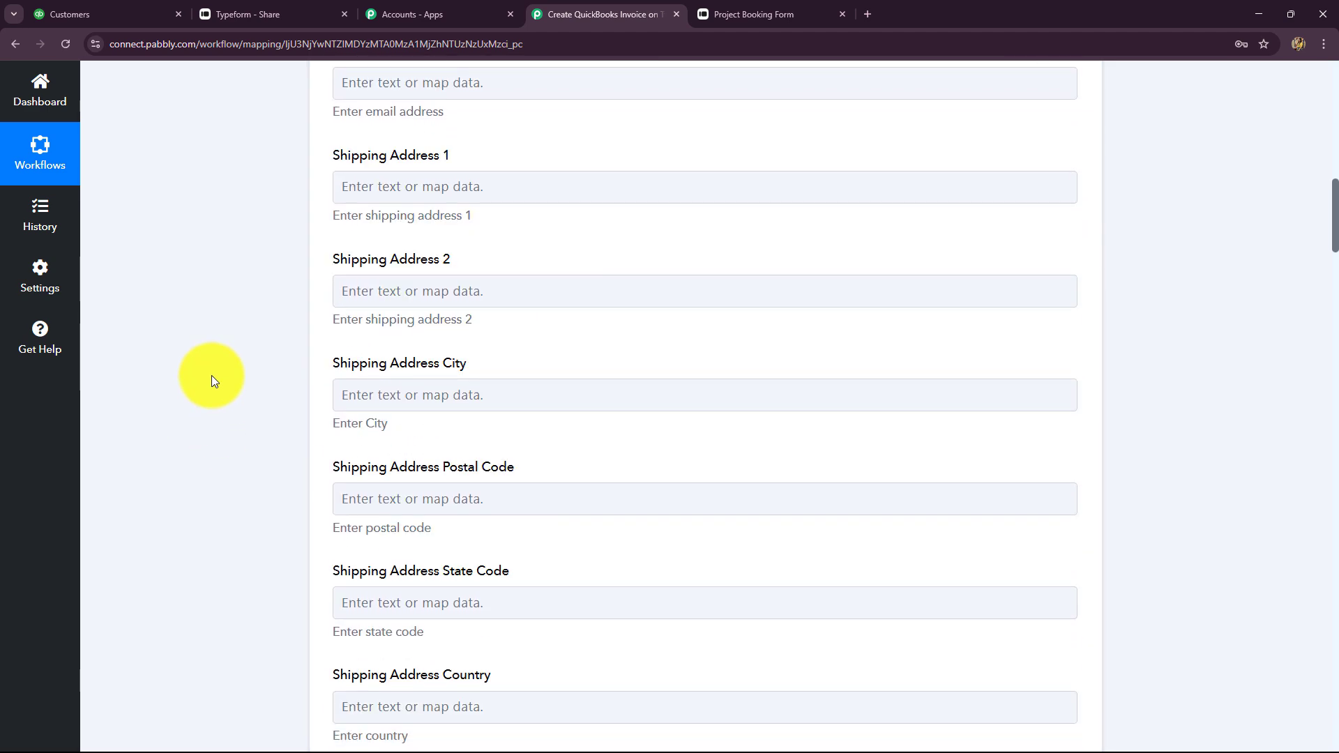
Map Line Item Description to Form Response Answers 4 Choice Label, the Content Marketing answer
scroll(212, 377, down, 10)
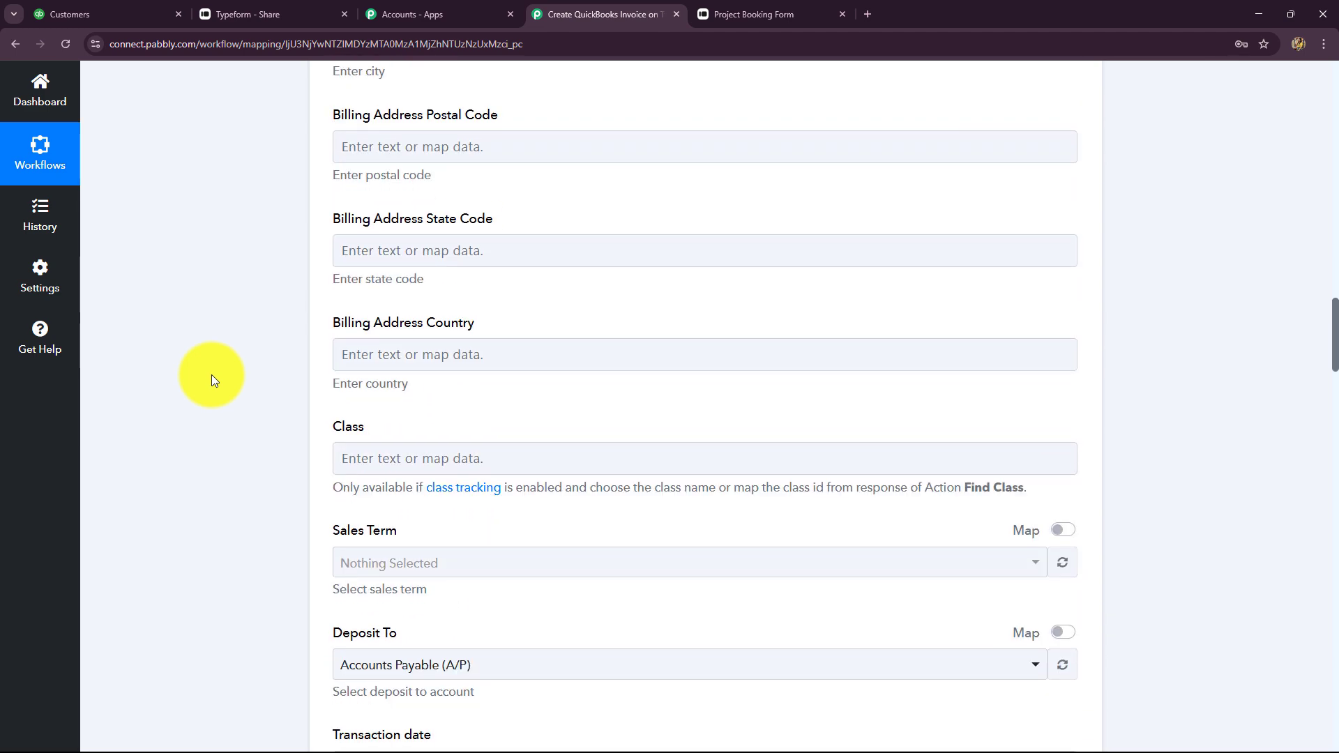
scroll(400, 395, down, 10)
scroll(401, 394, up, 1)
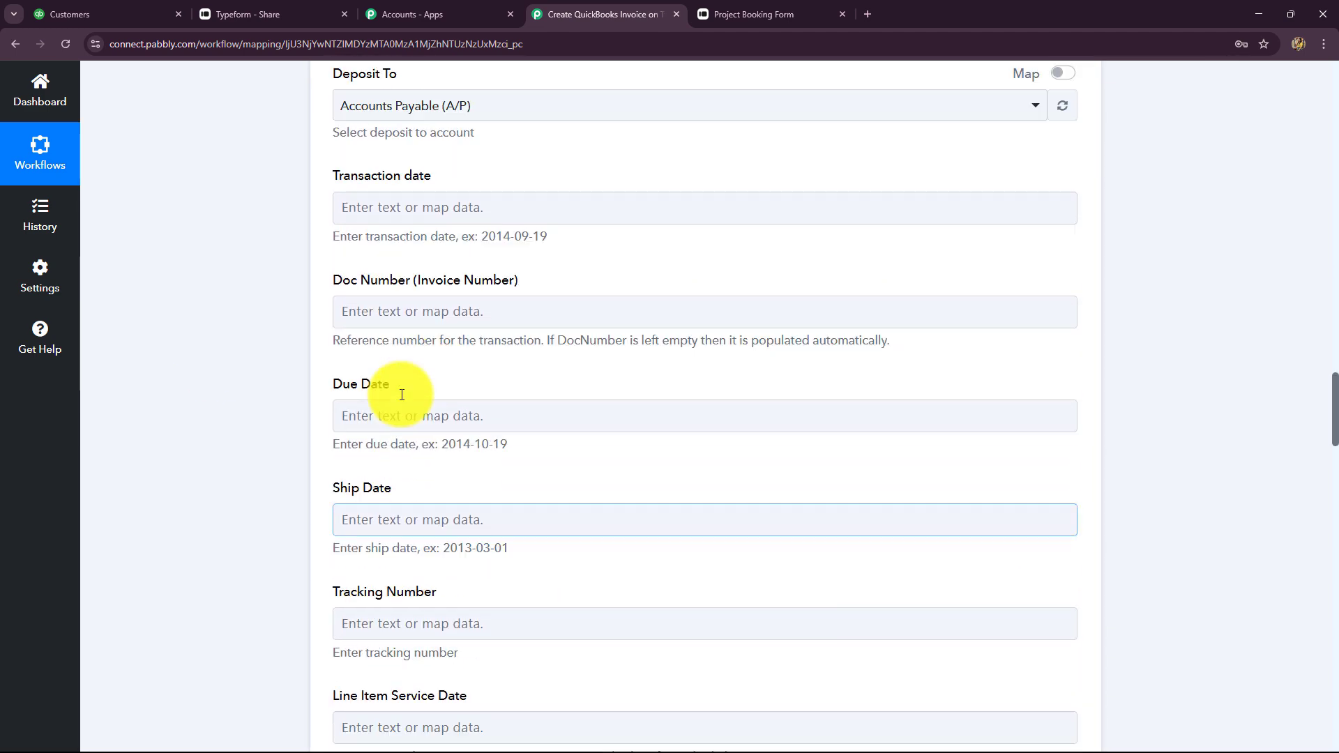
scroll(400, 395, down, 2)
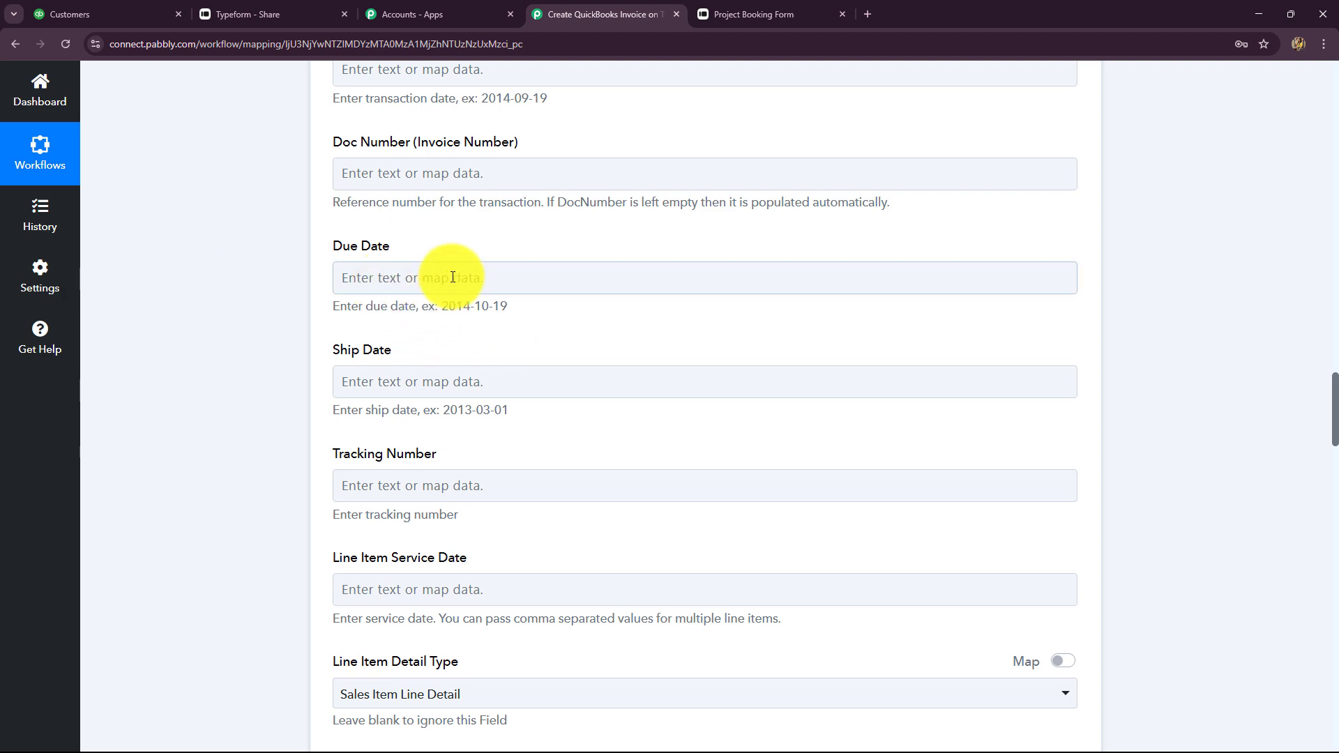
scroll(290, 461, down, 2)
scroll(290, 462, down, 4)
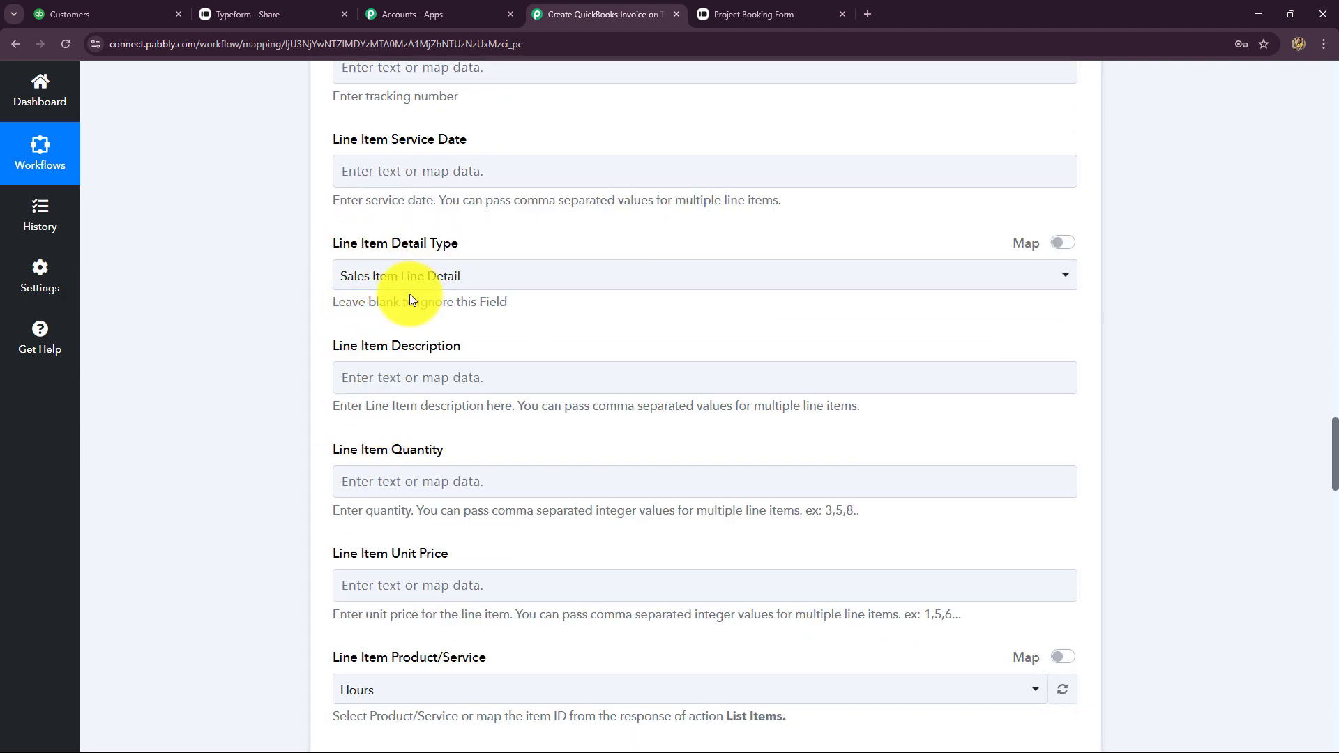
click(343, 383)
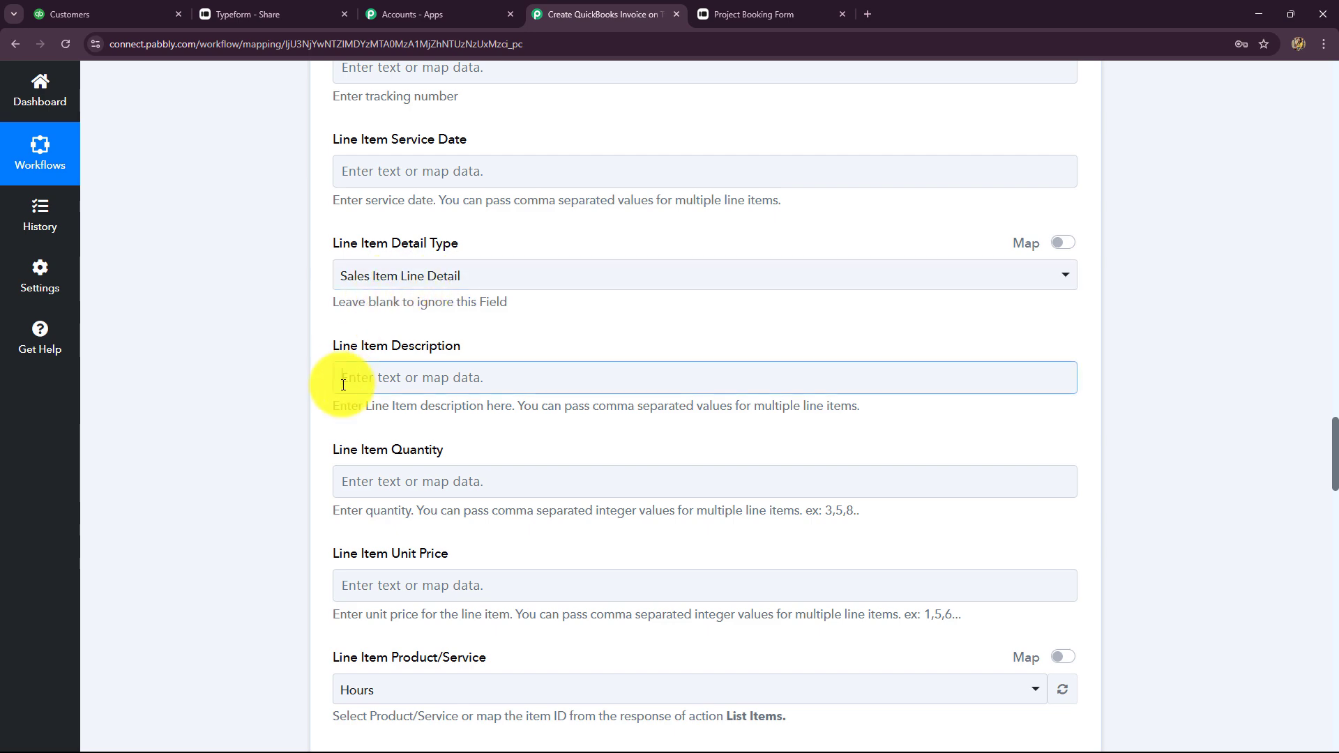
click(418, 508)
scroll(617, 650, down, 10)
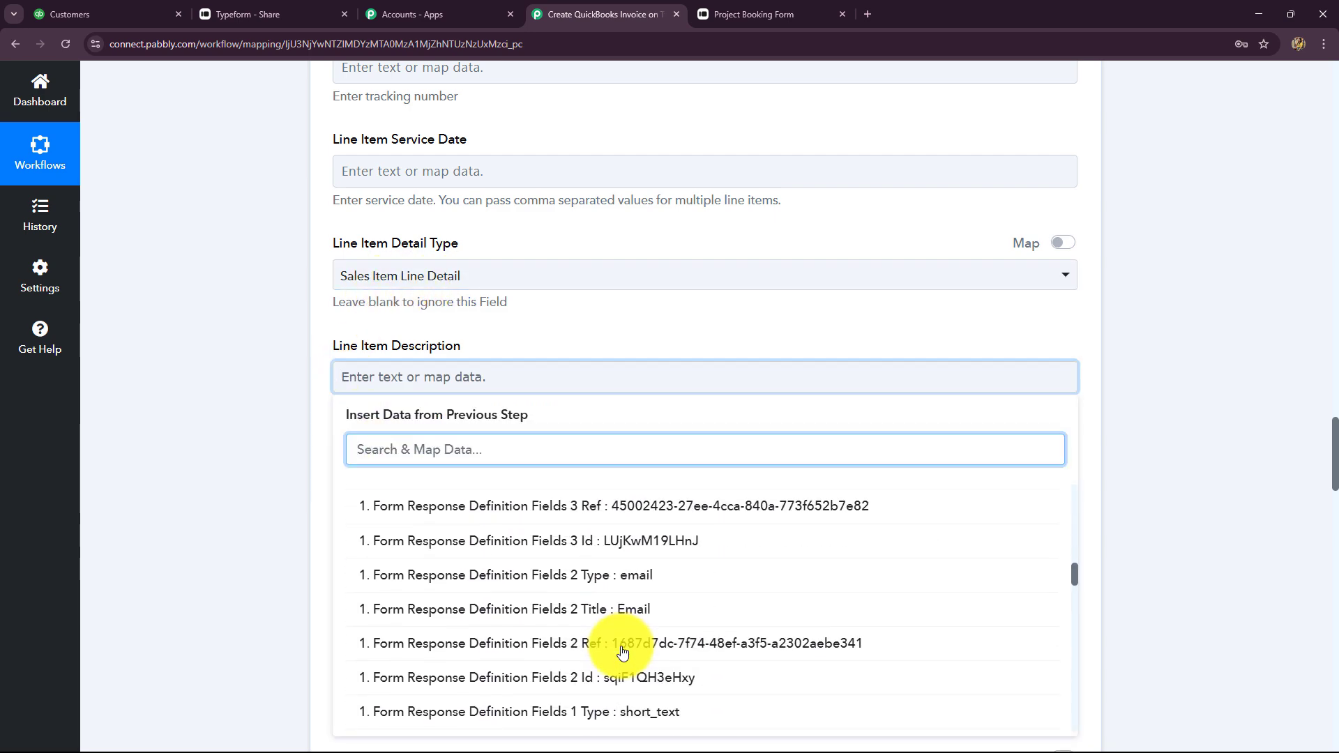
scroll(623, 651, down, 15)
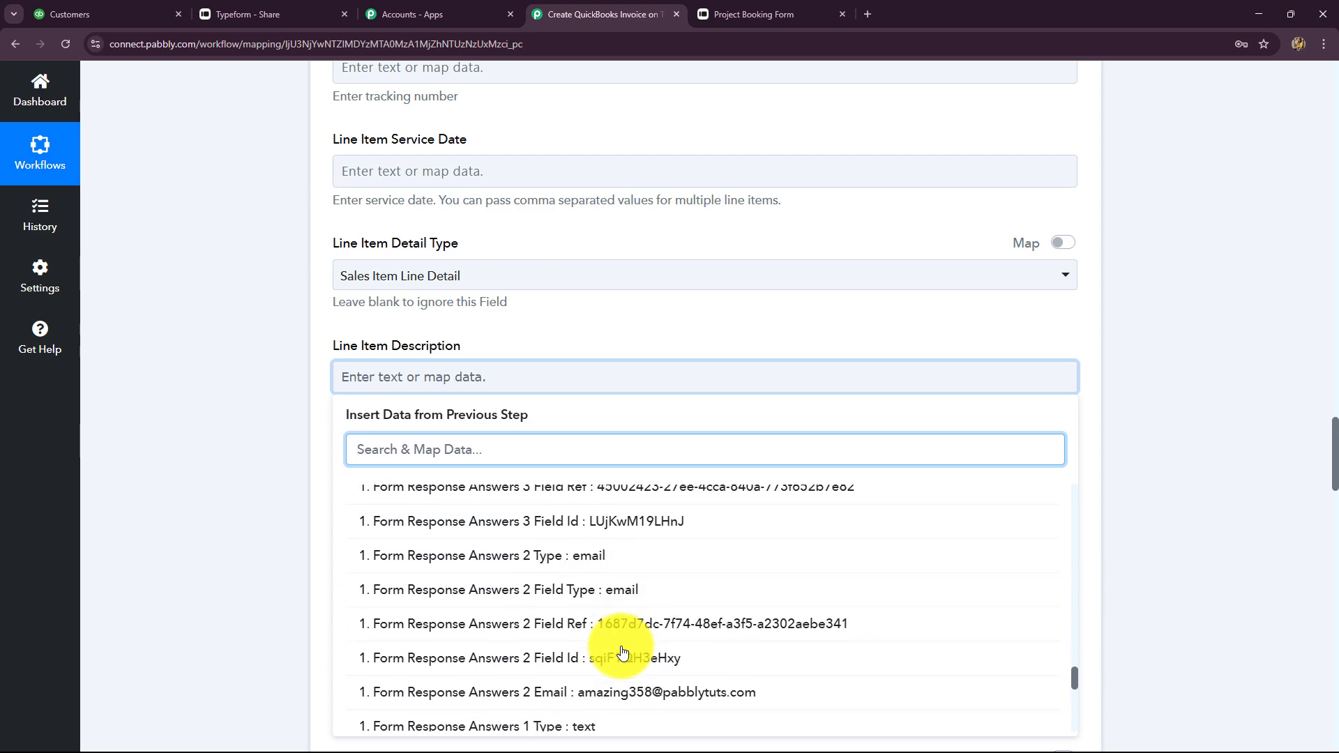
scroll(623, 652, down, 5)
click(376, 290)
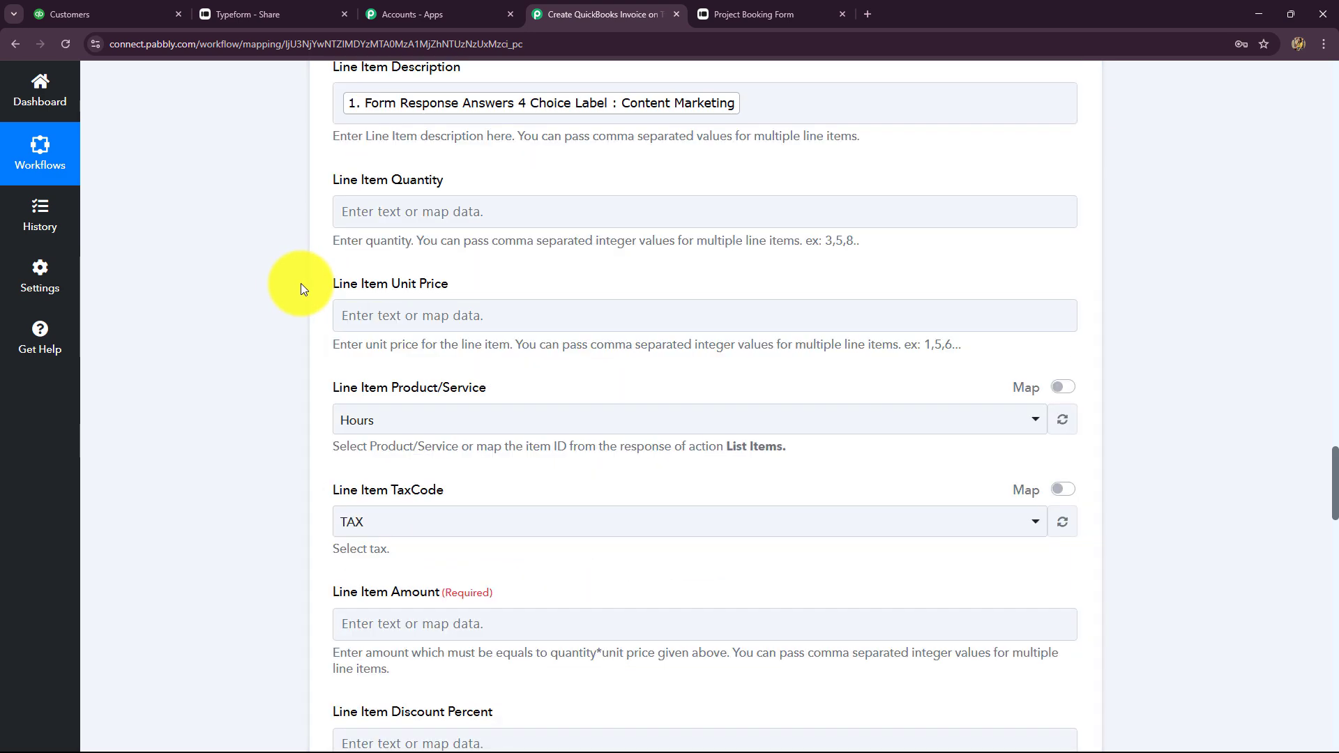
Set the line item quantity to 1
click(388, 211)
text(1)
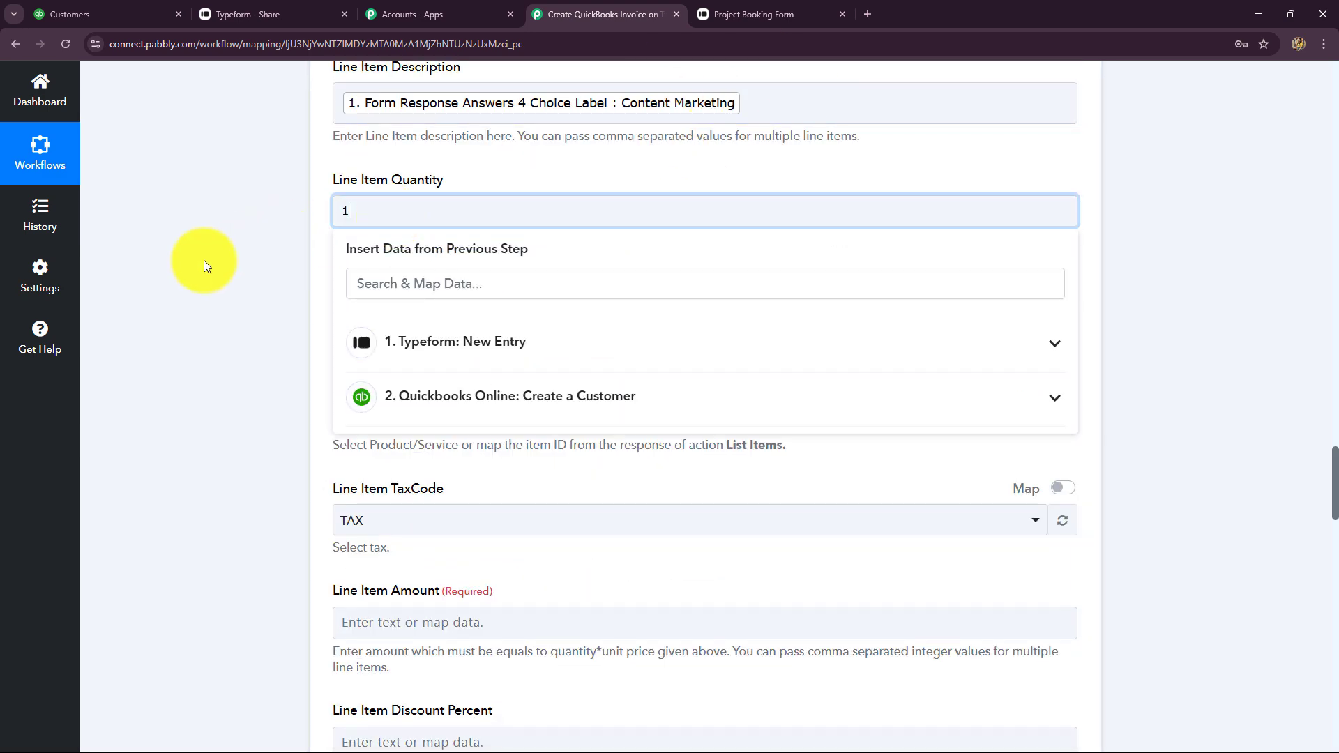
click(202, 262)
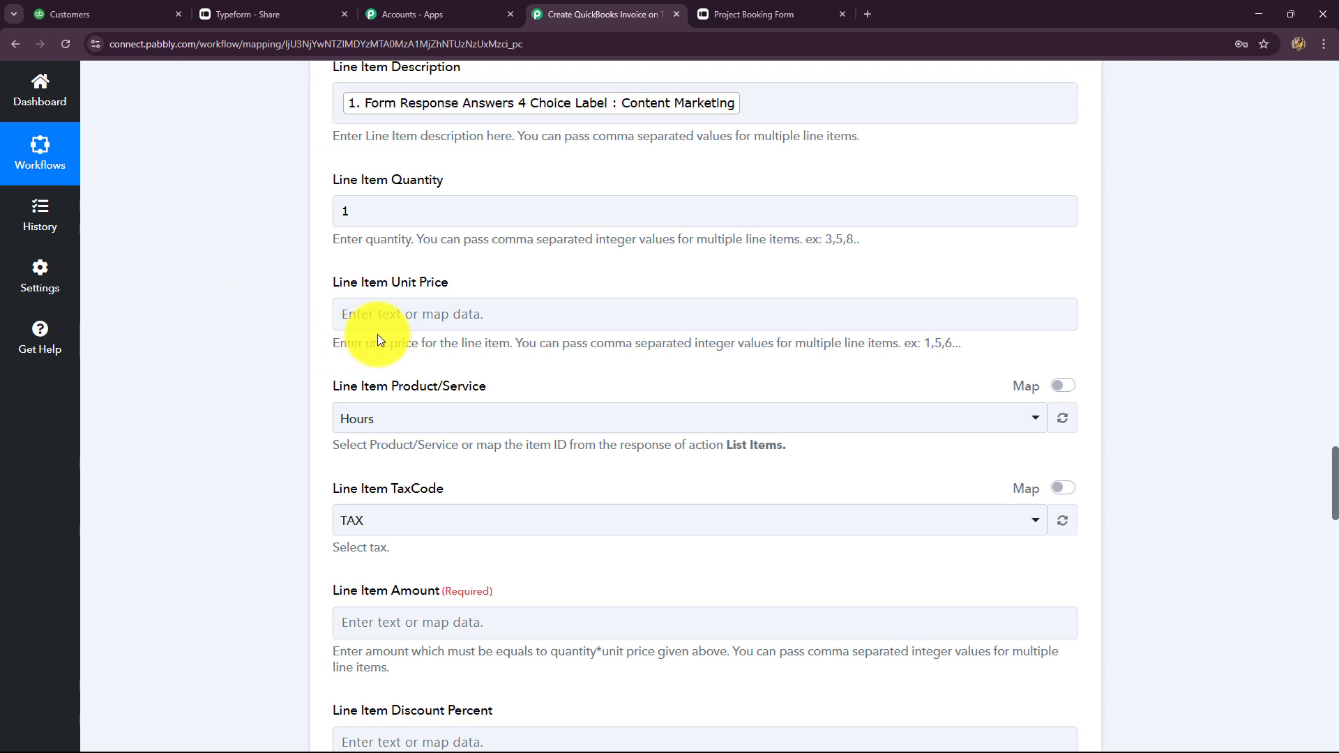
click(345, 312)
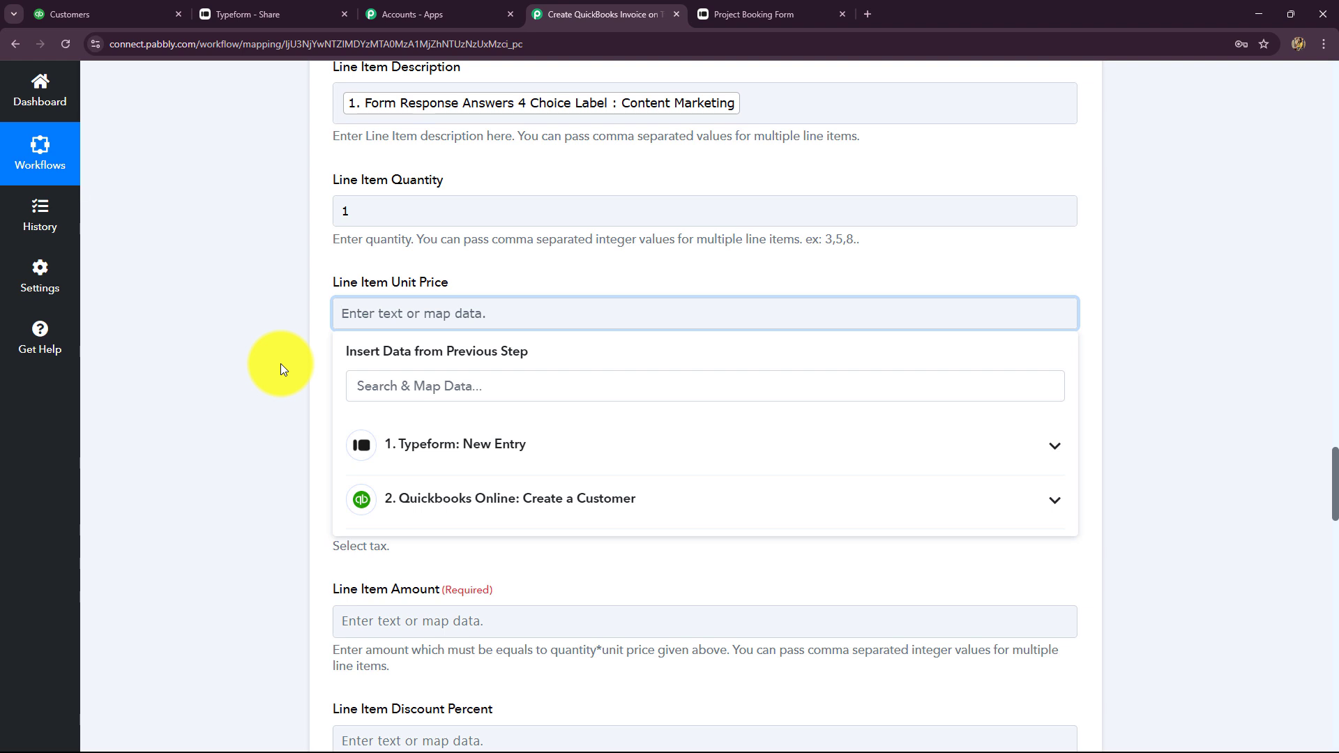
Set the invoice line item's unit price to 15999 and its product/service to Sales
text(15999)
click(281, 364)
scroll(375, 416, down, 2)
click(377, 278)
click(363, 341)
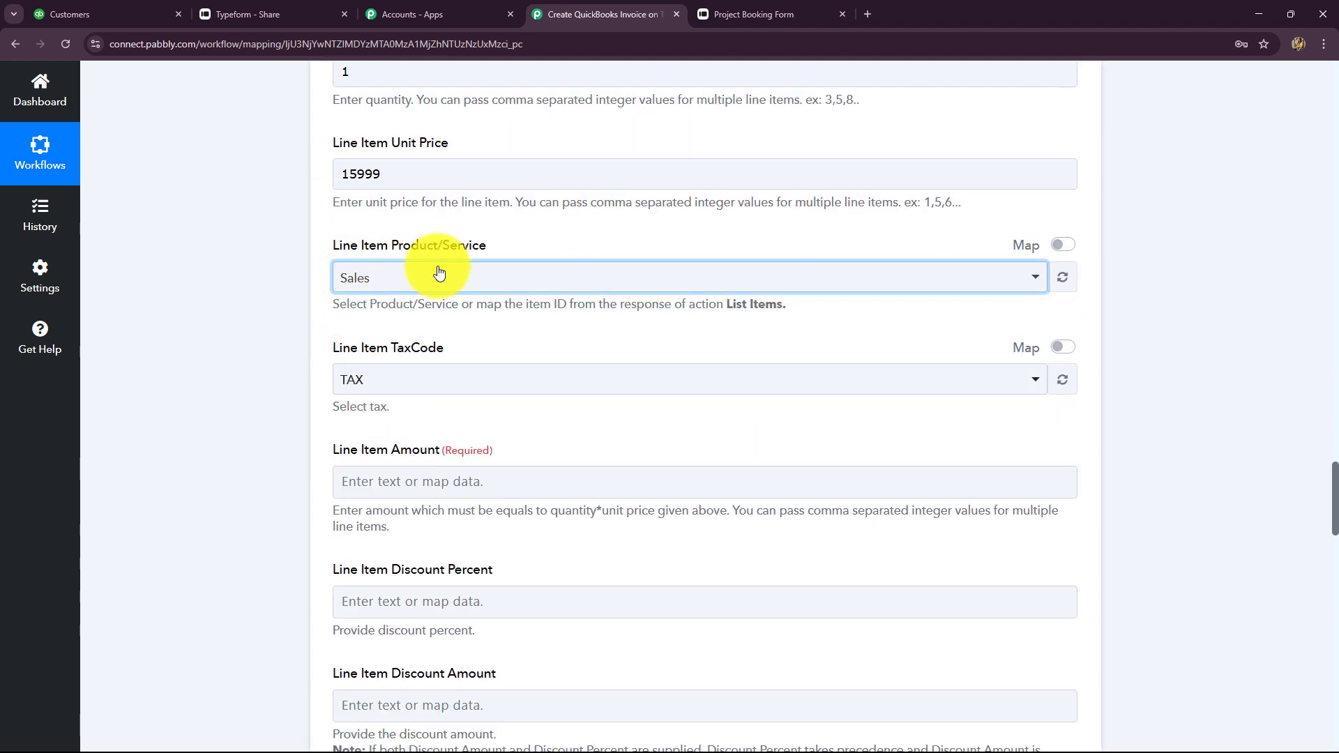
click(380, 286)
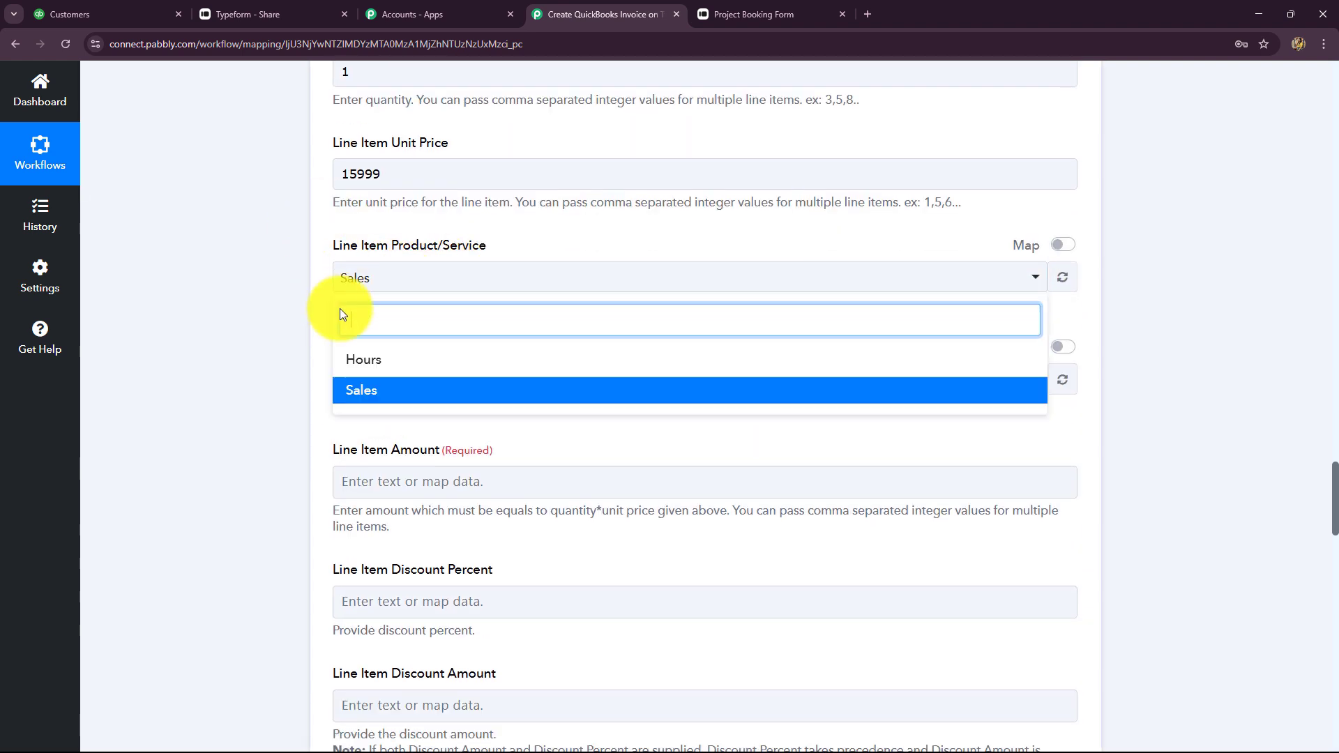
click(353, 395)
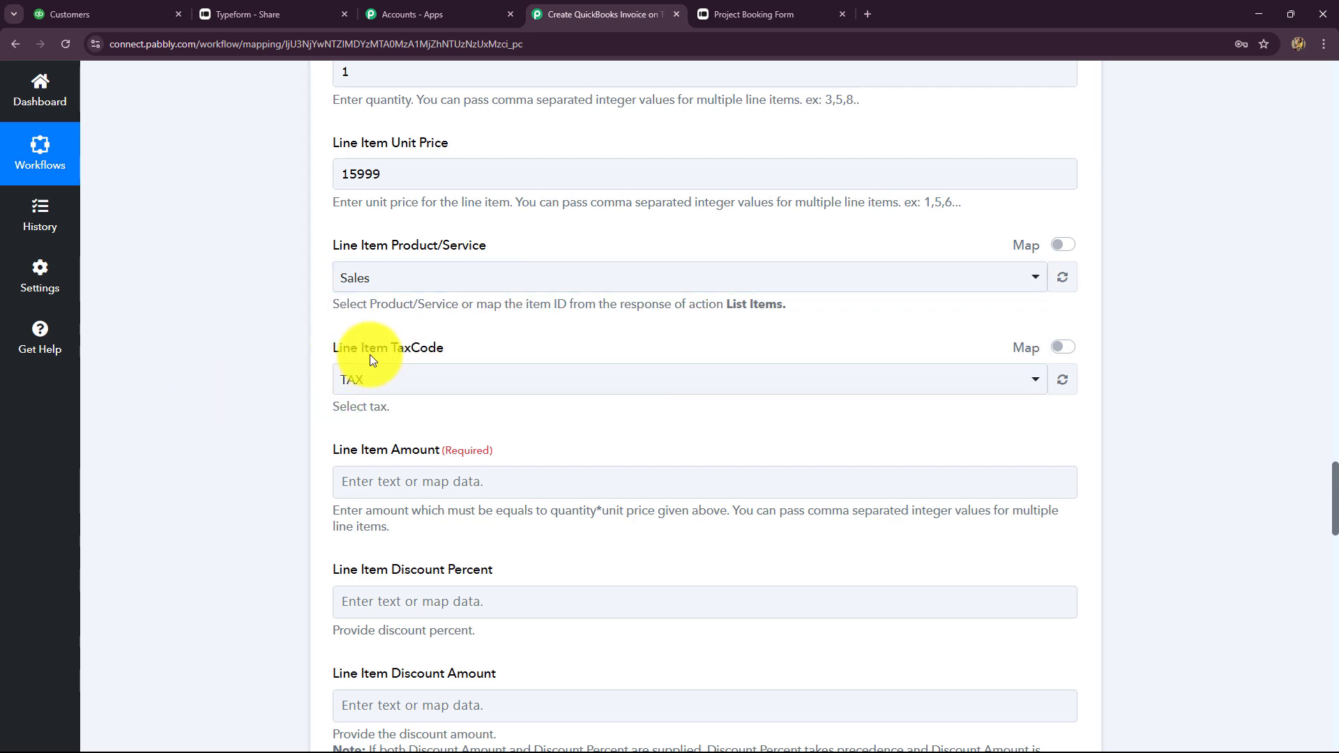
Set the line item tax code to NON and the line item amount to 15999
click(387, 378)
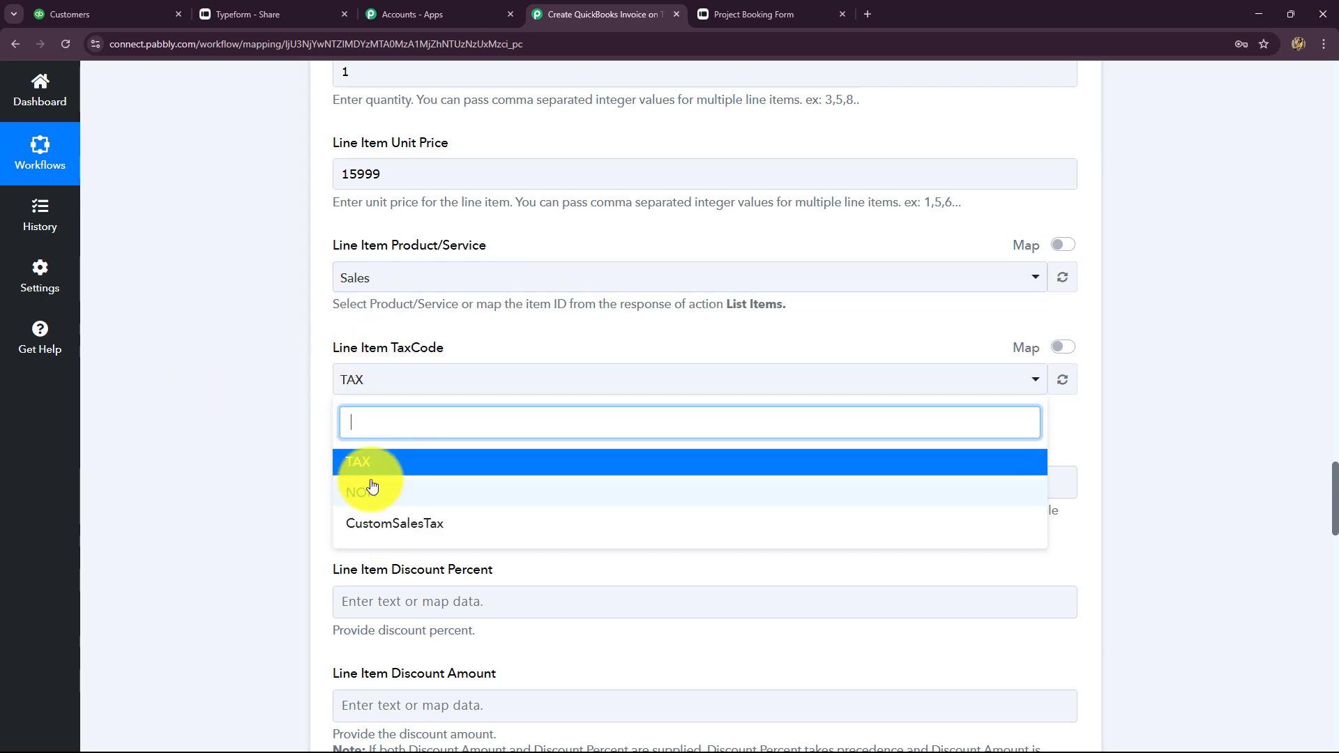
click(371, 486)
scroll(263, 443, down, 4)
click(377, 209)
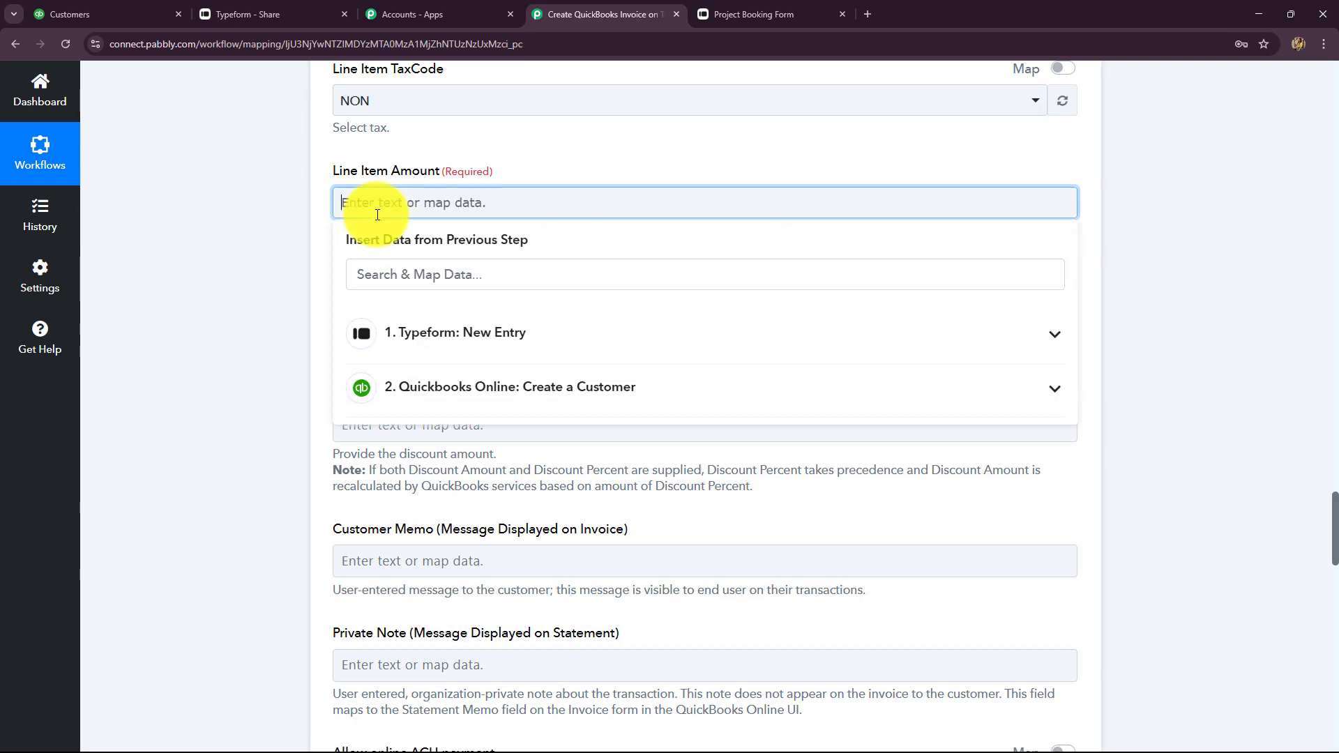
text(1)
text(5999)
click(283, 417)
scroll(283, 416, down, 4)
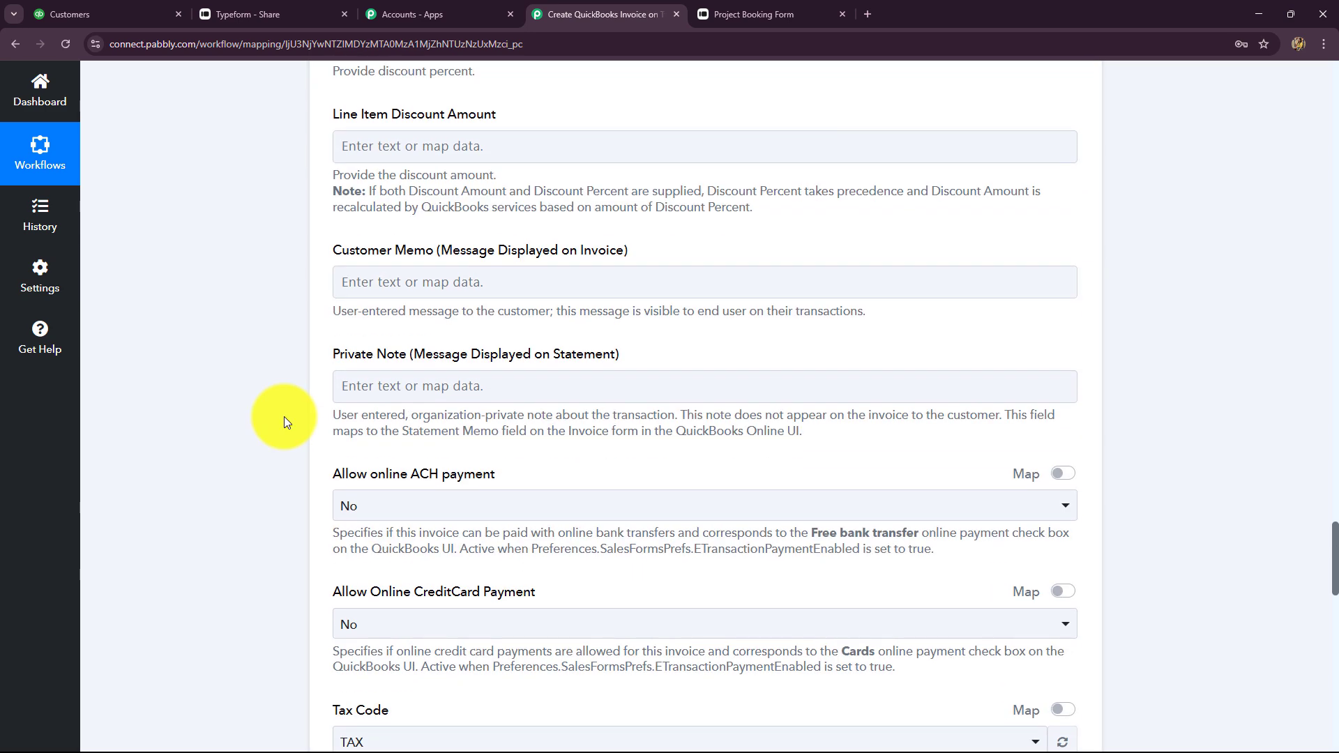
scroll(283, 416, up, 4)
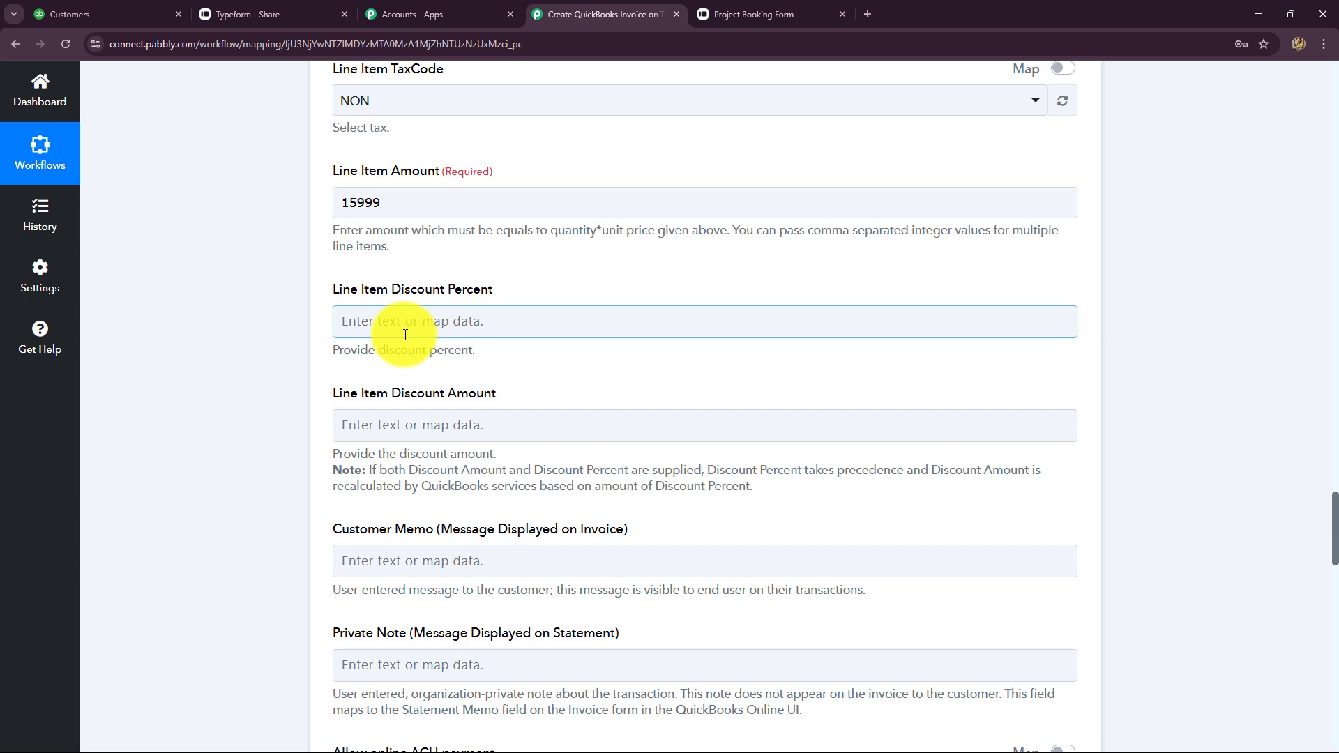
scroll(279, 406, down, 9)
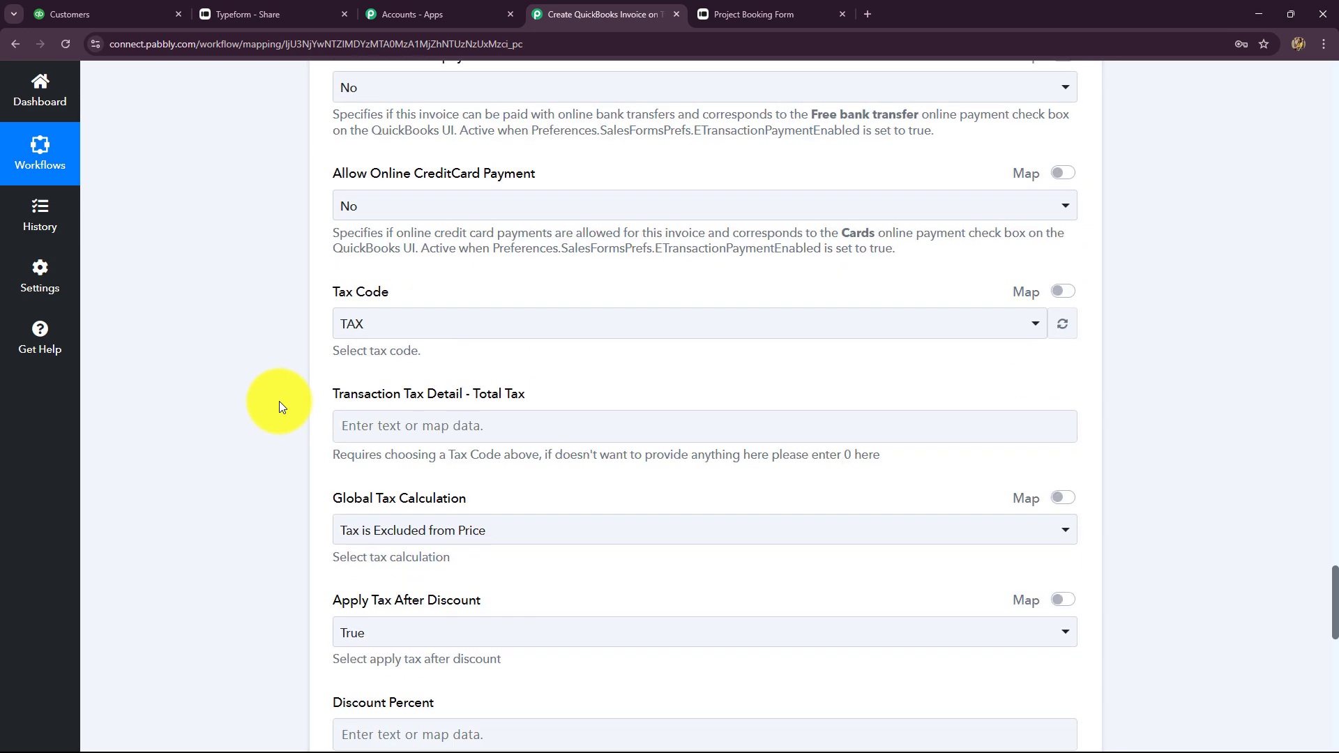
scroll(279, 405, down, 15)
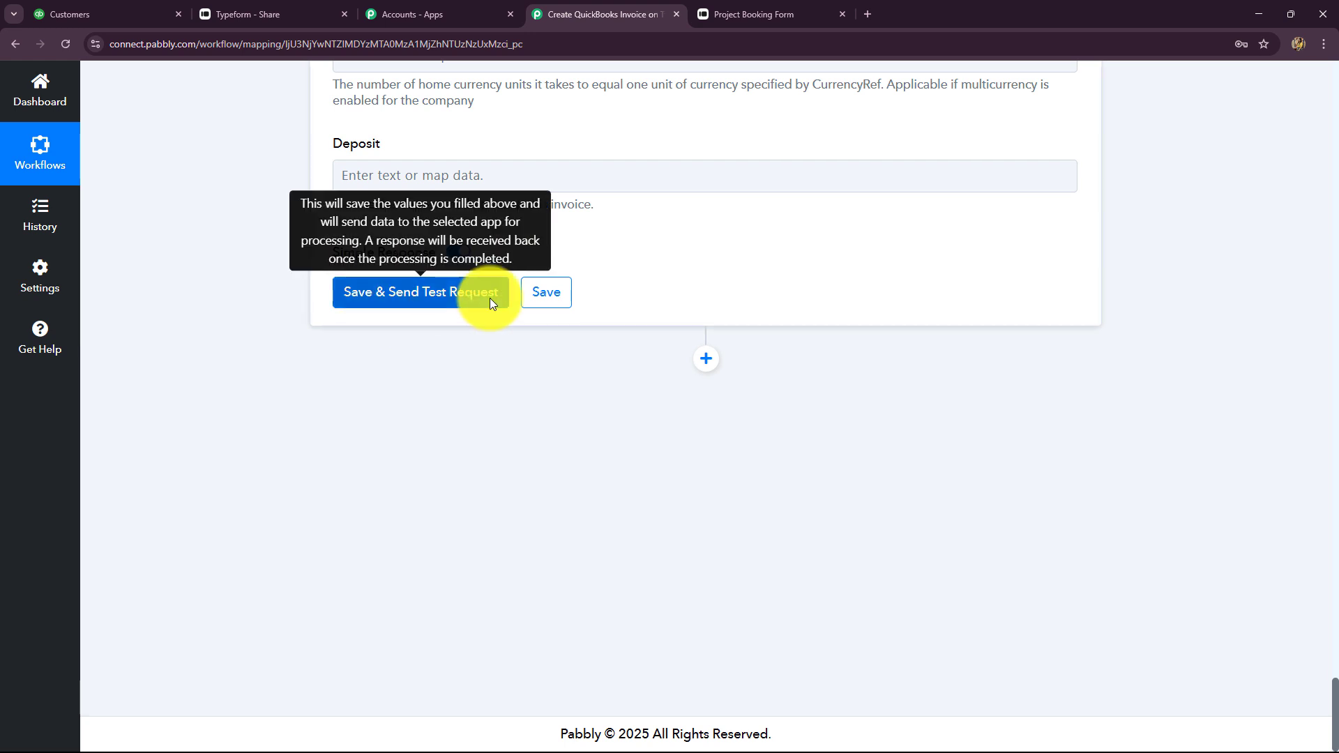
Save and test the invoice step, then review the response showing invoice Id 4 with Sales at 15999
click(490, 298)
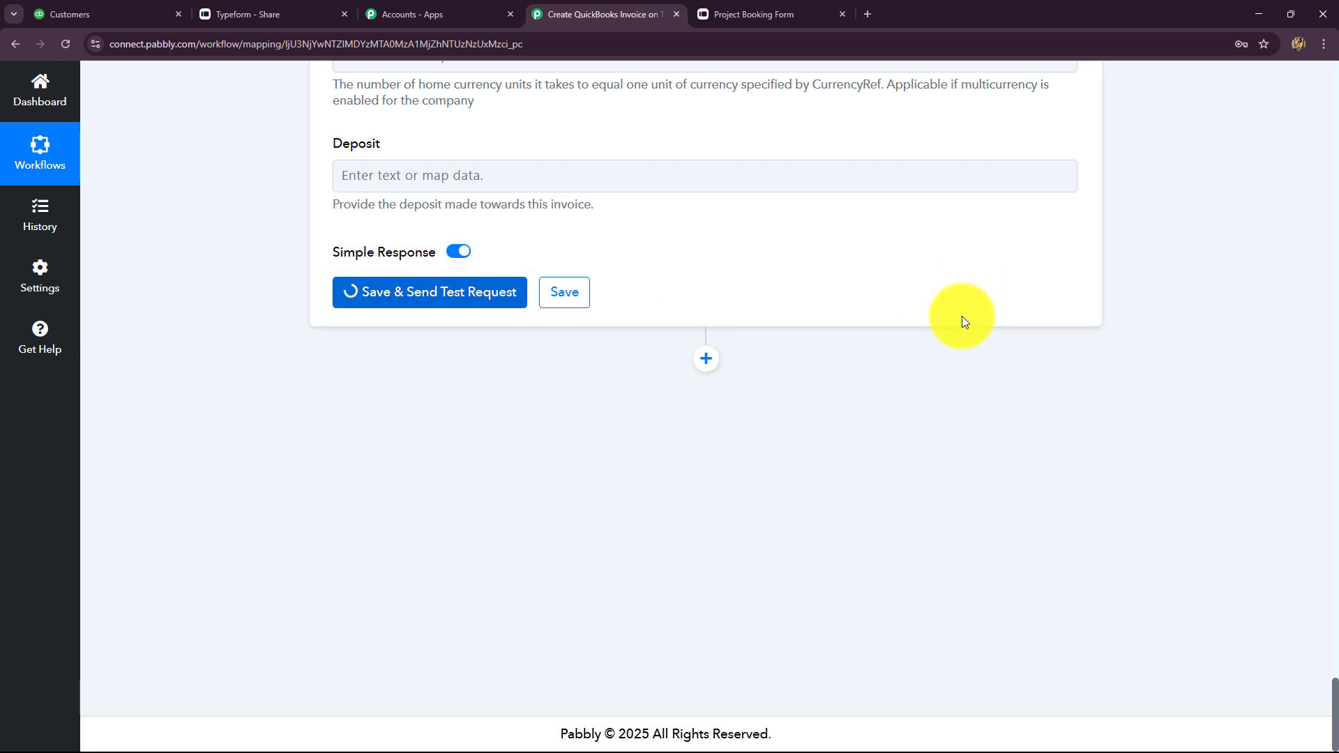
scroll(792, 561, up, 2)
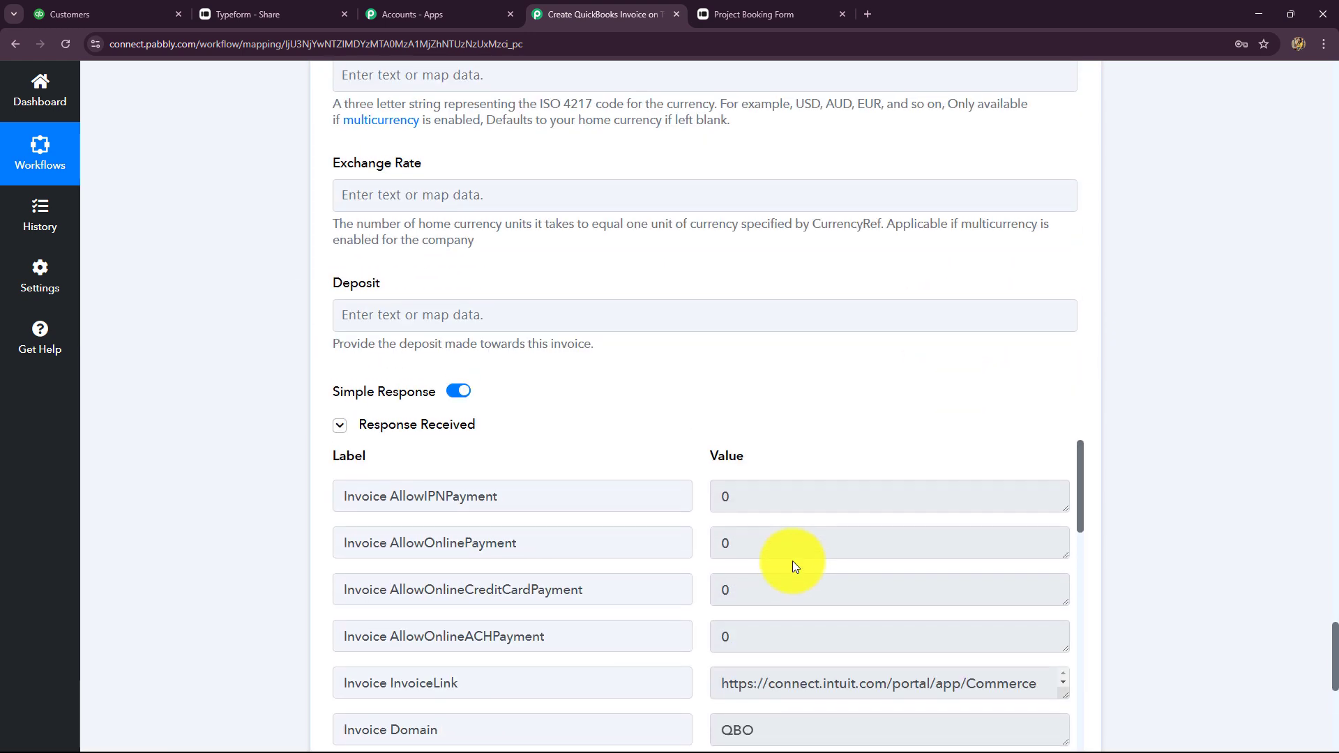
scroll(792, 561, down, 10)
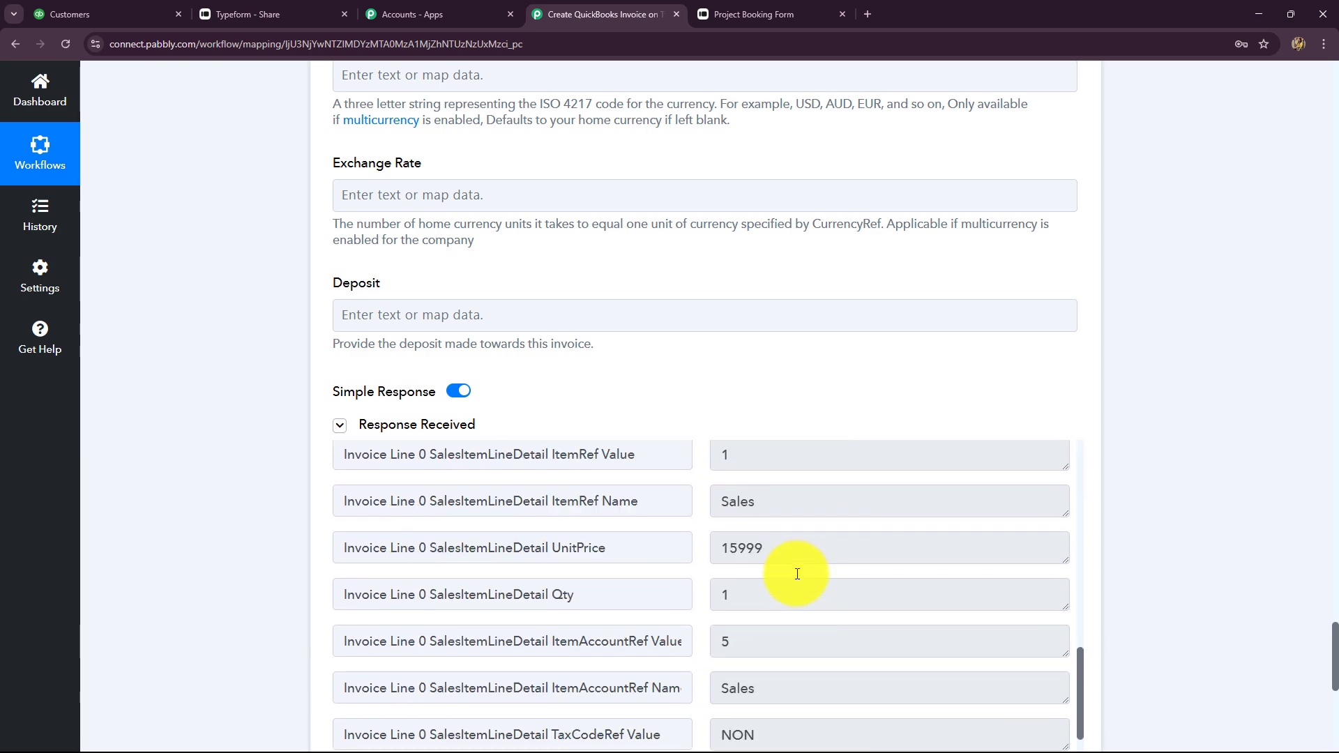
scroll(802, 568, up, 4)
scroll(812, 576, up, 3)
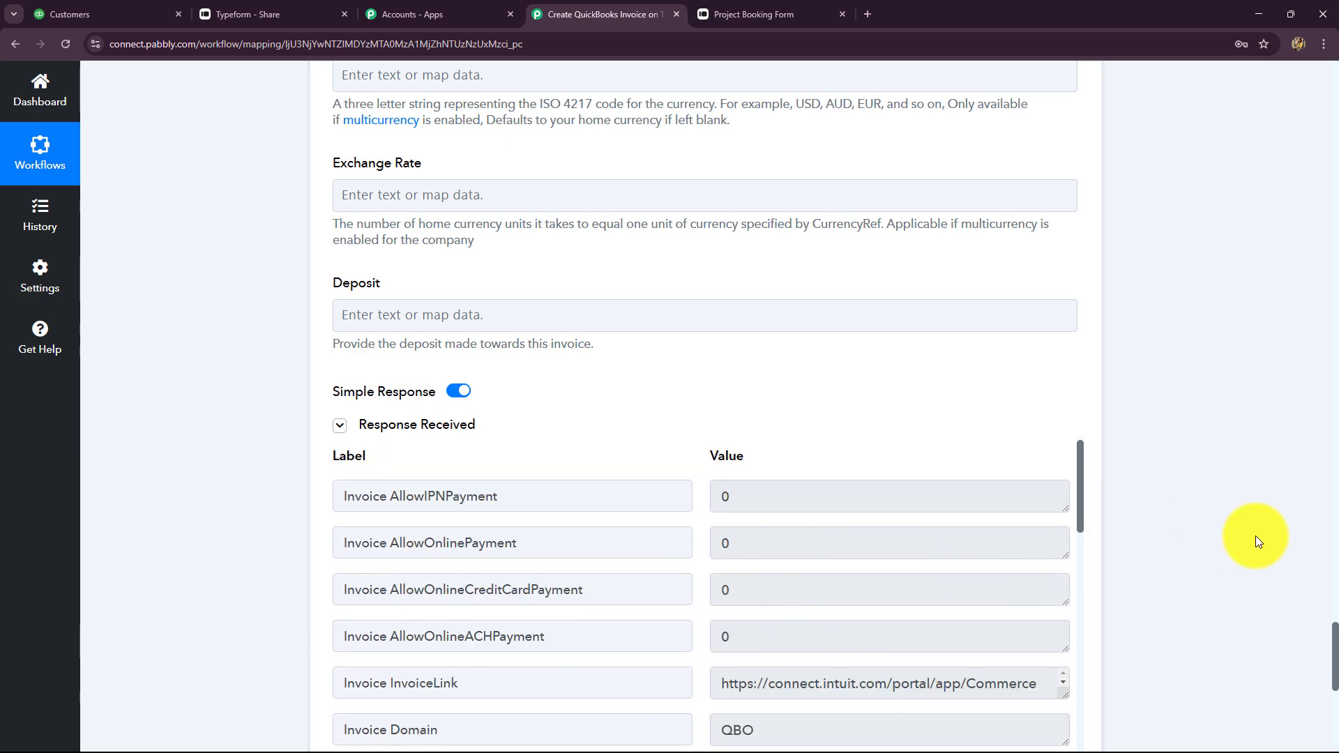
scroll(1254, 535, down, 2)
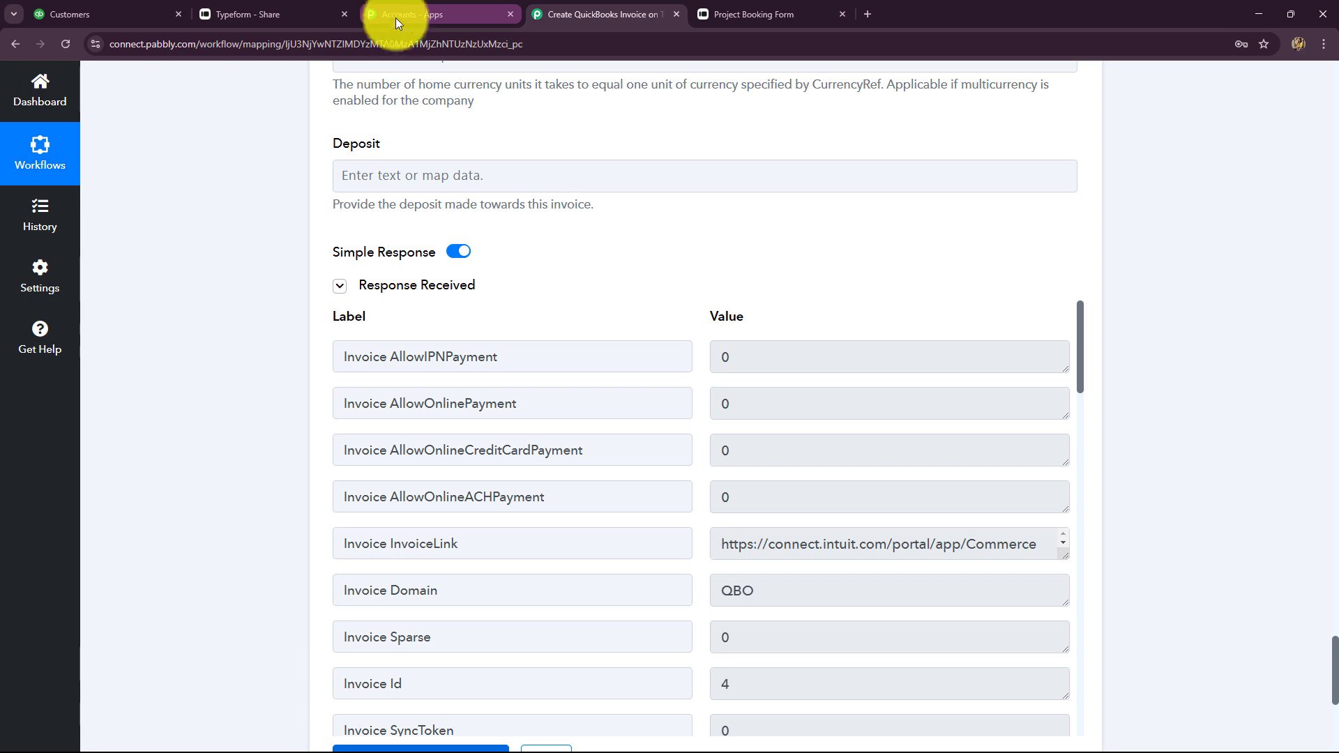
Check QuickBooks' sales list for the new $15,999.00 invoice dated 2/17/25, then return to Pabbly
click(112, 16)
mouse_move(165, 368)
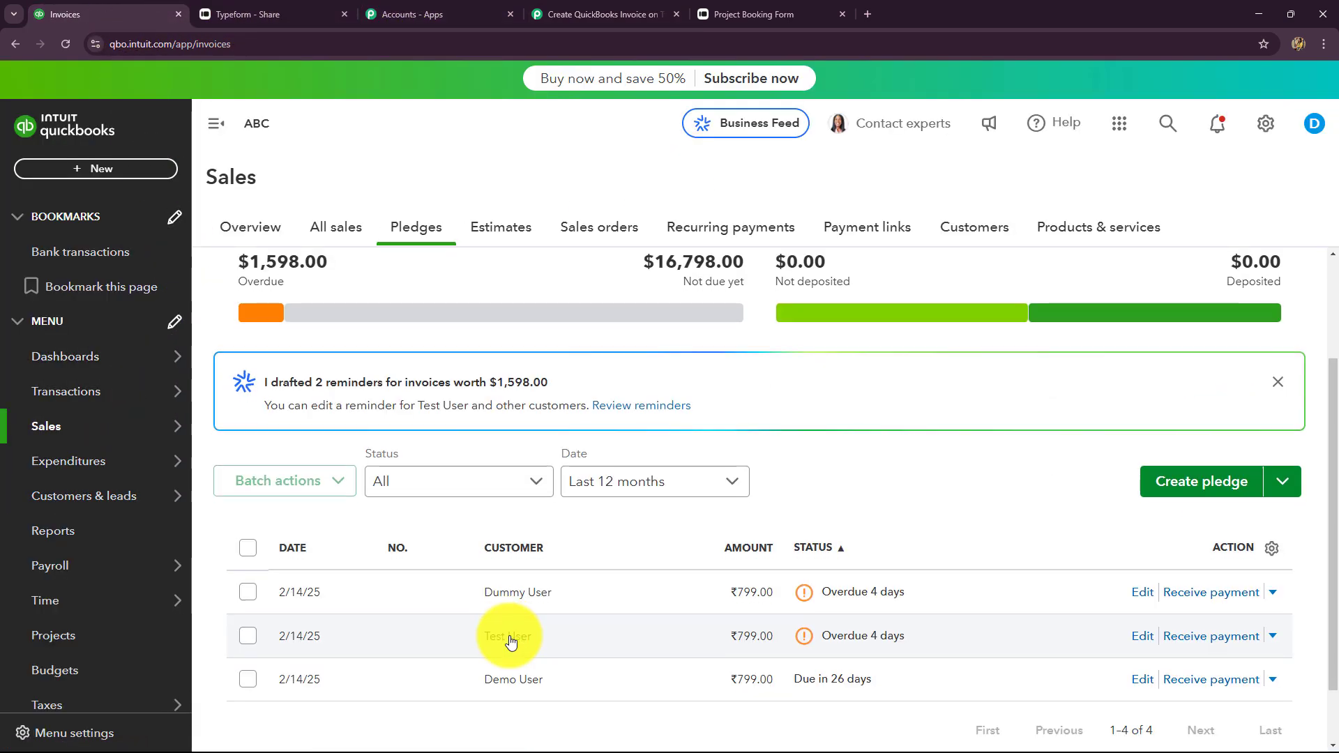
scroll(510, 641, down, 1)
click(493, 666)
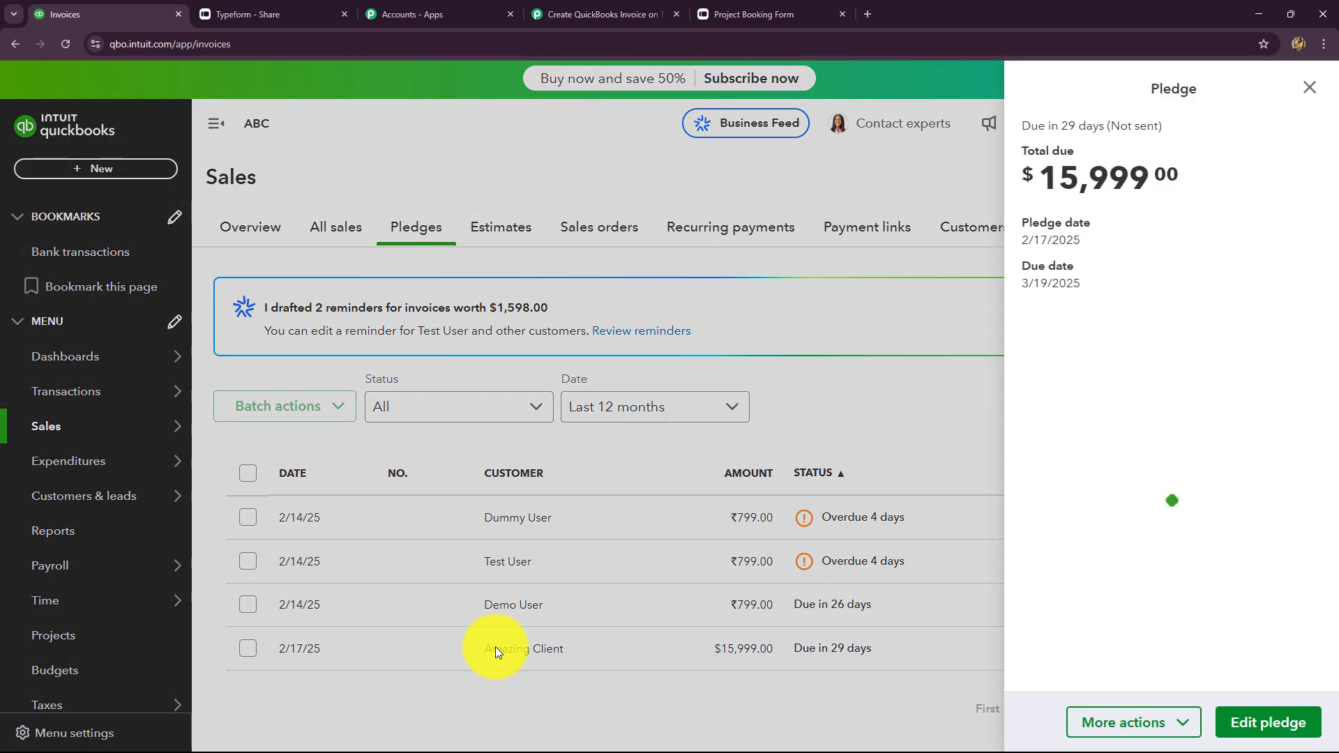
scroll(1114, 553, down, 2)
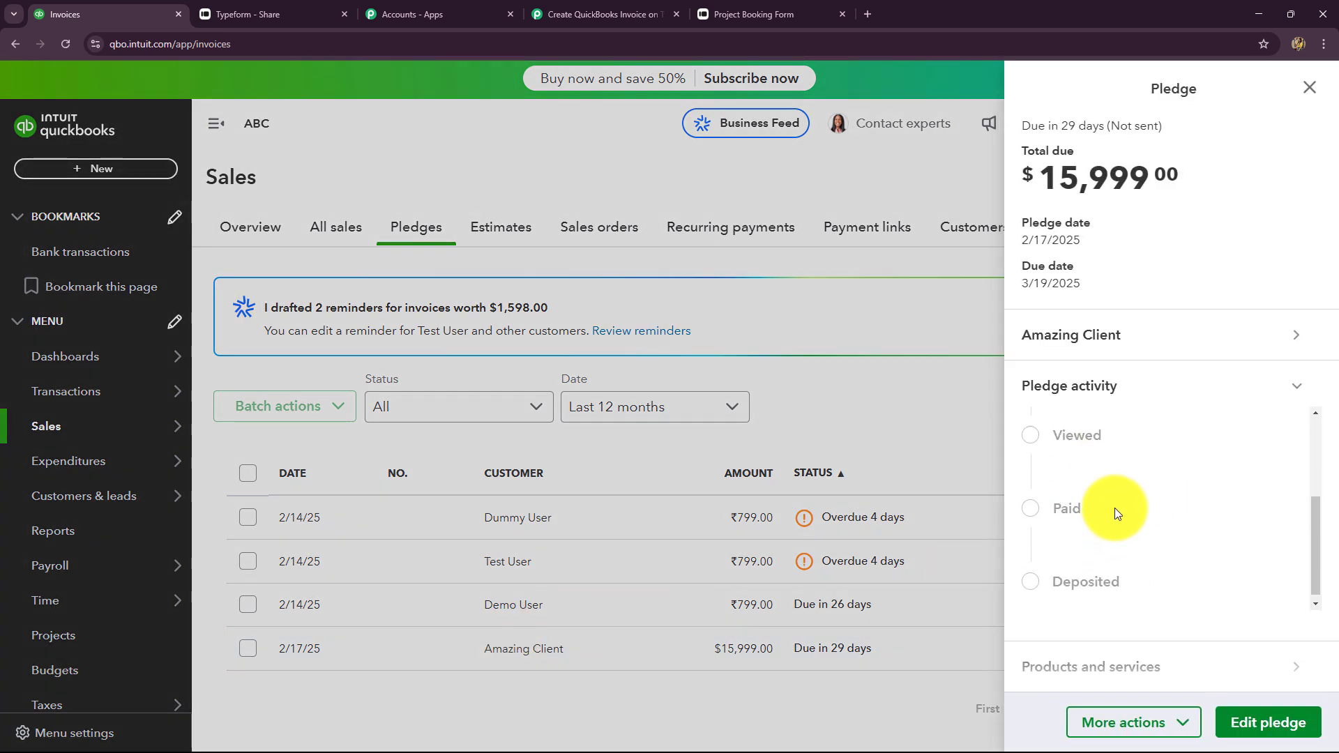
click(584, 13)
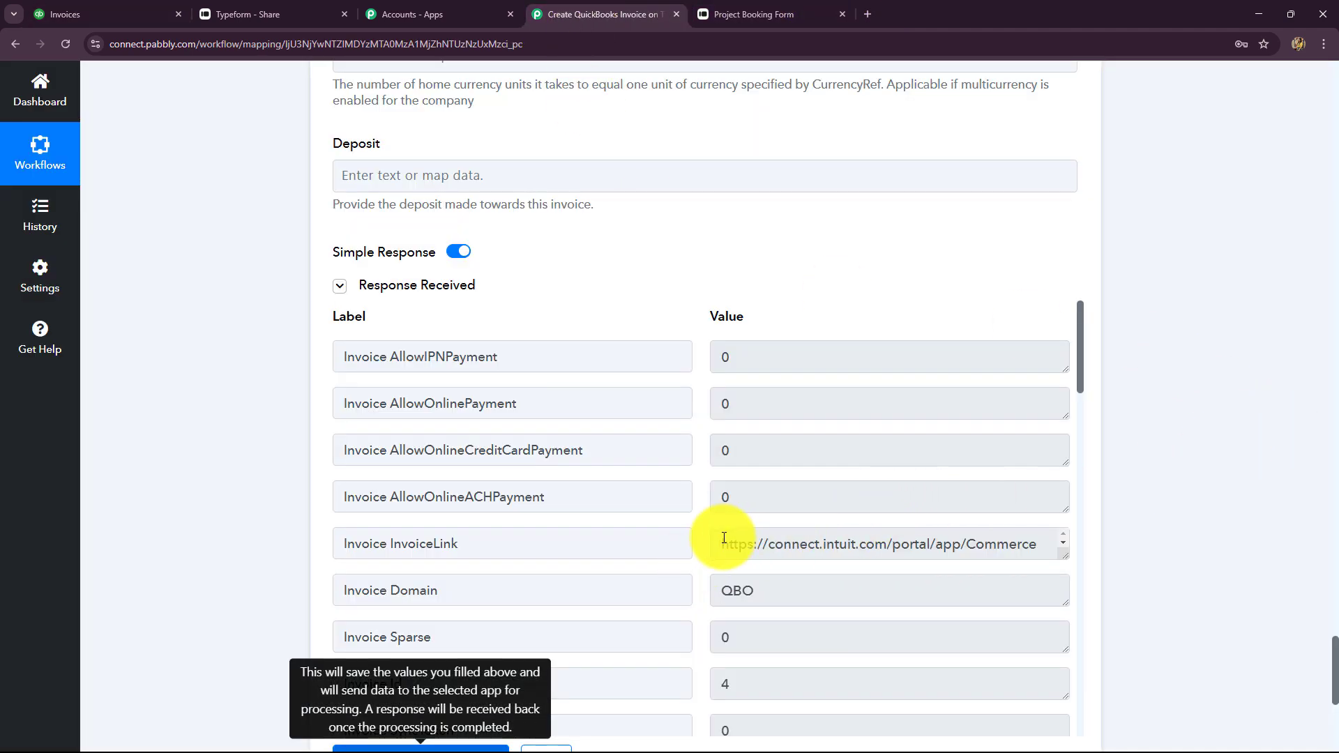
Open the returned invoice link in a new tab to see the $15,999.00 balance due, then return to Pabbly
drag(718, 544, 1075, 563)
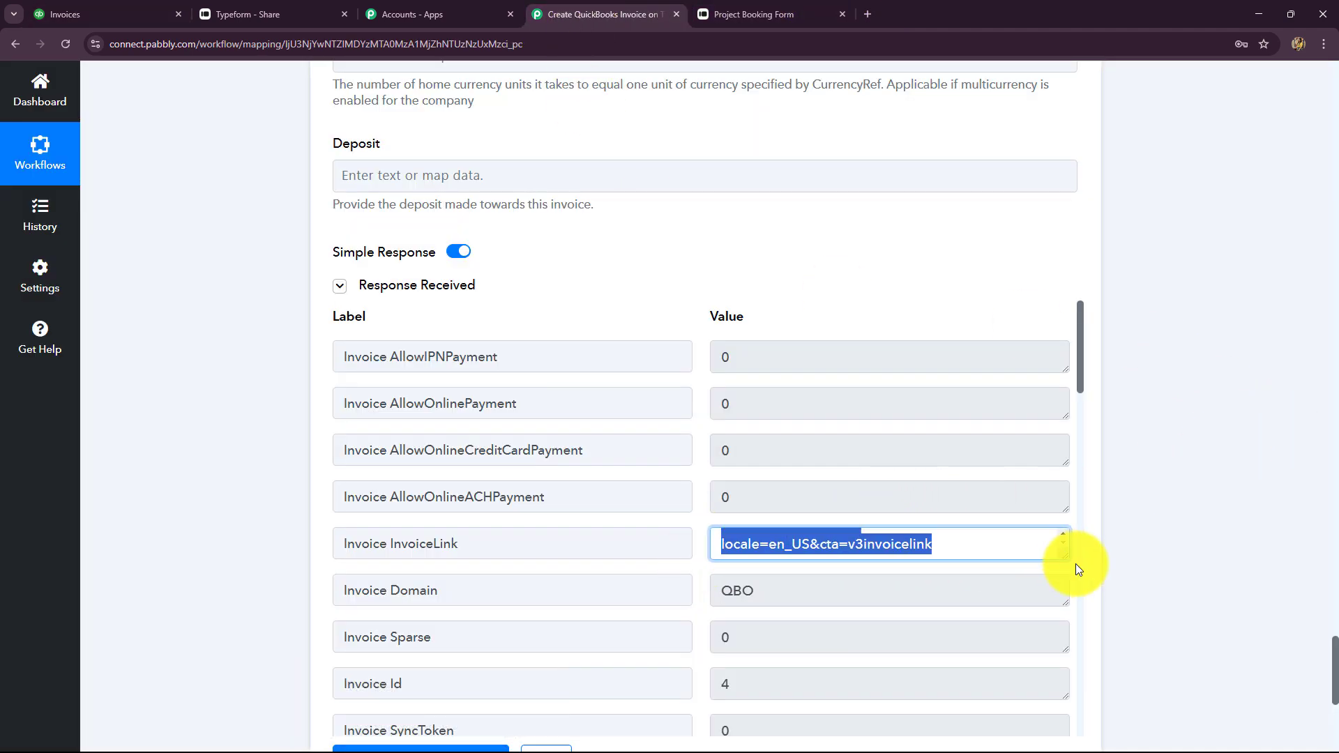
click(870, 14)
key(ctrl+v)
key(Return)
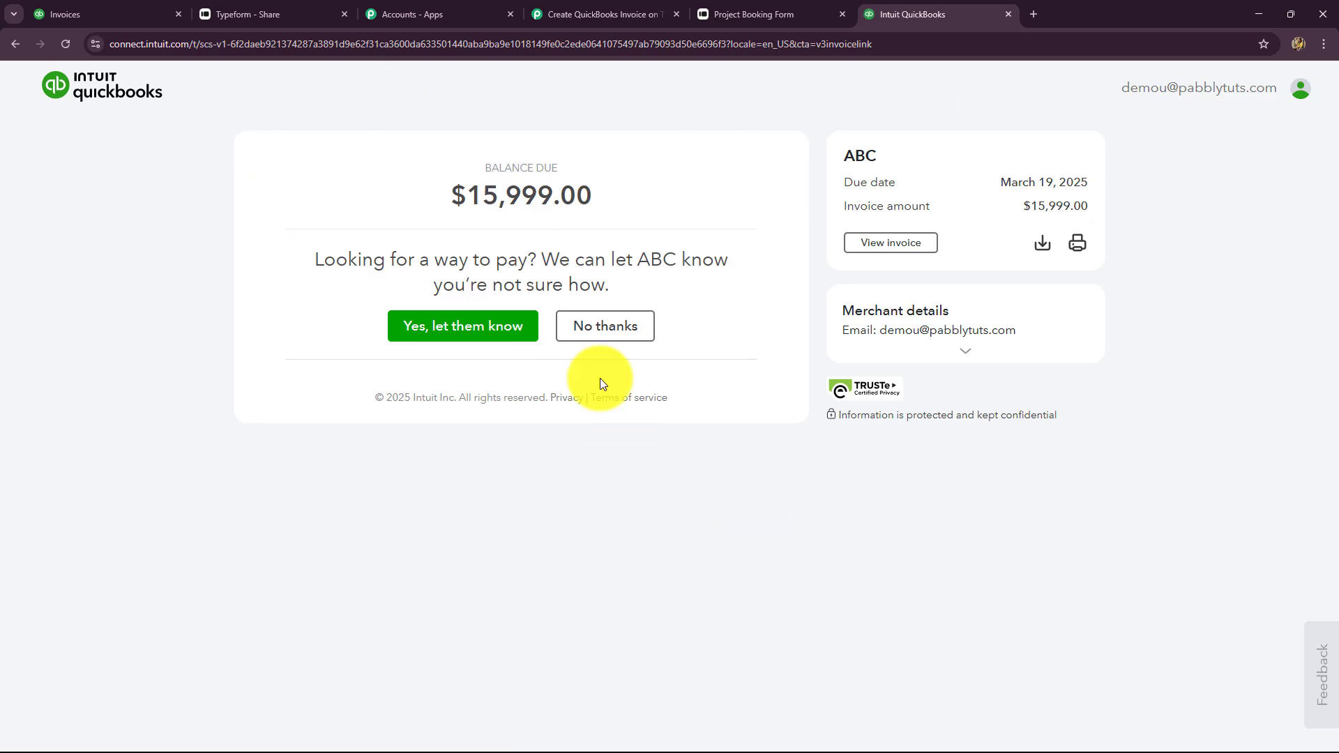
click(614, 14)
scroll(1244, 382, up, 15)
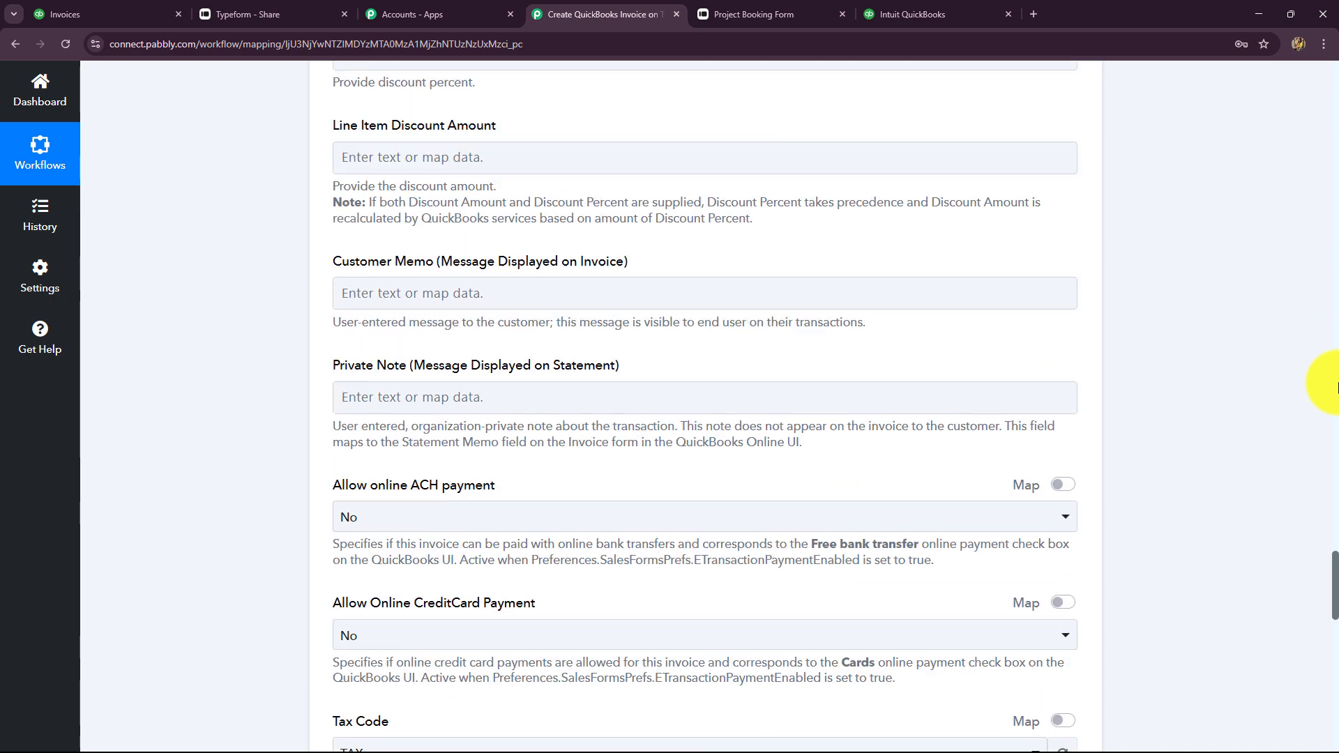
Collapse step 3, Create an Invoice, leaving the Typeform, Create a Customer, Create an Invoice flow compact
scroll(1336, 385, up, 20)
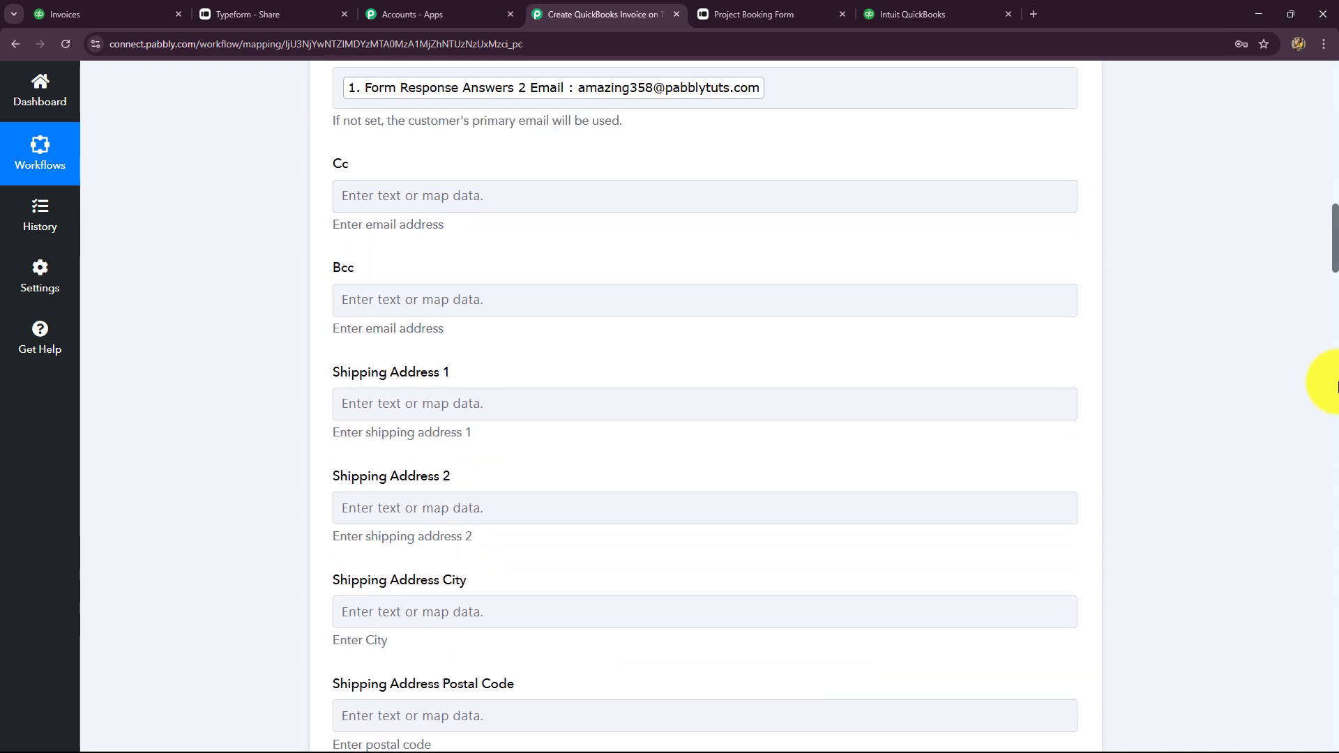
scroll(1336, 386, up, 10)
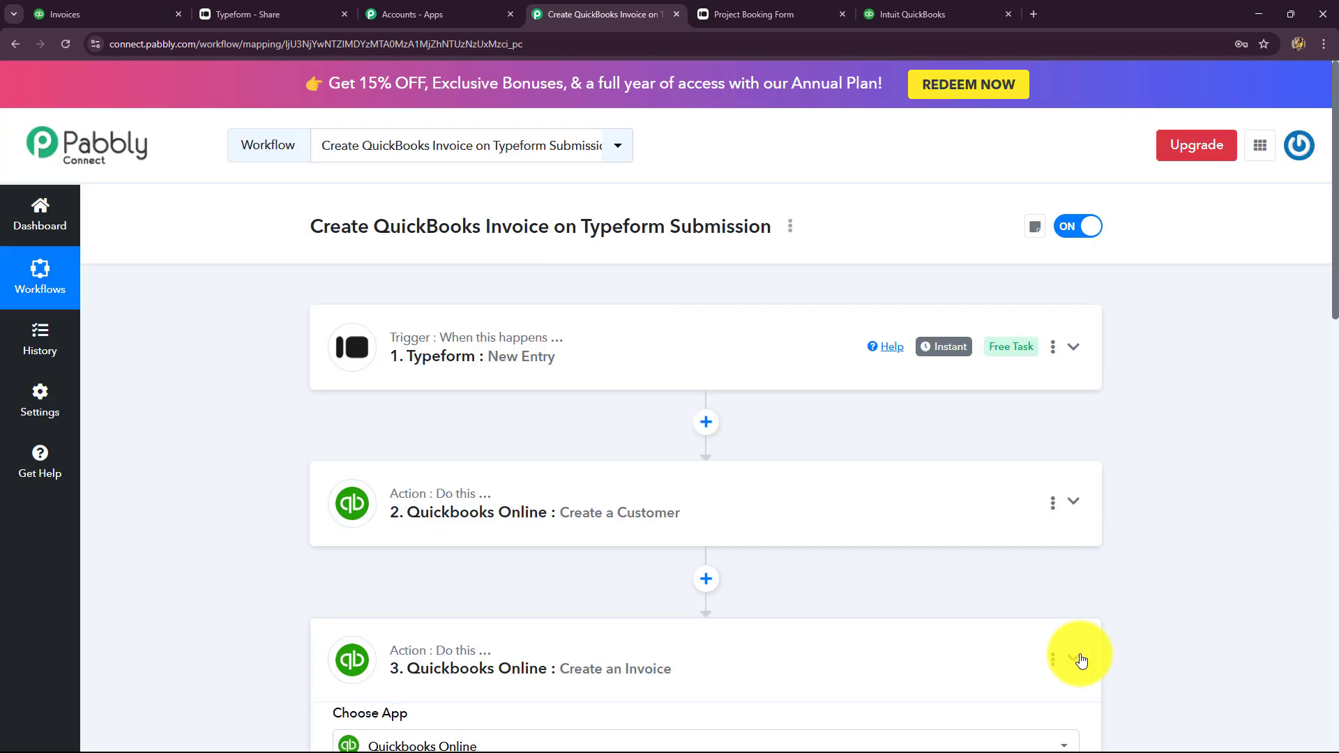
click(1075, 659)
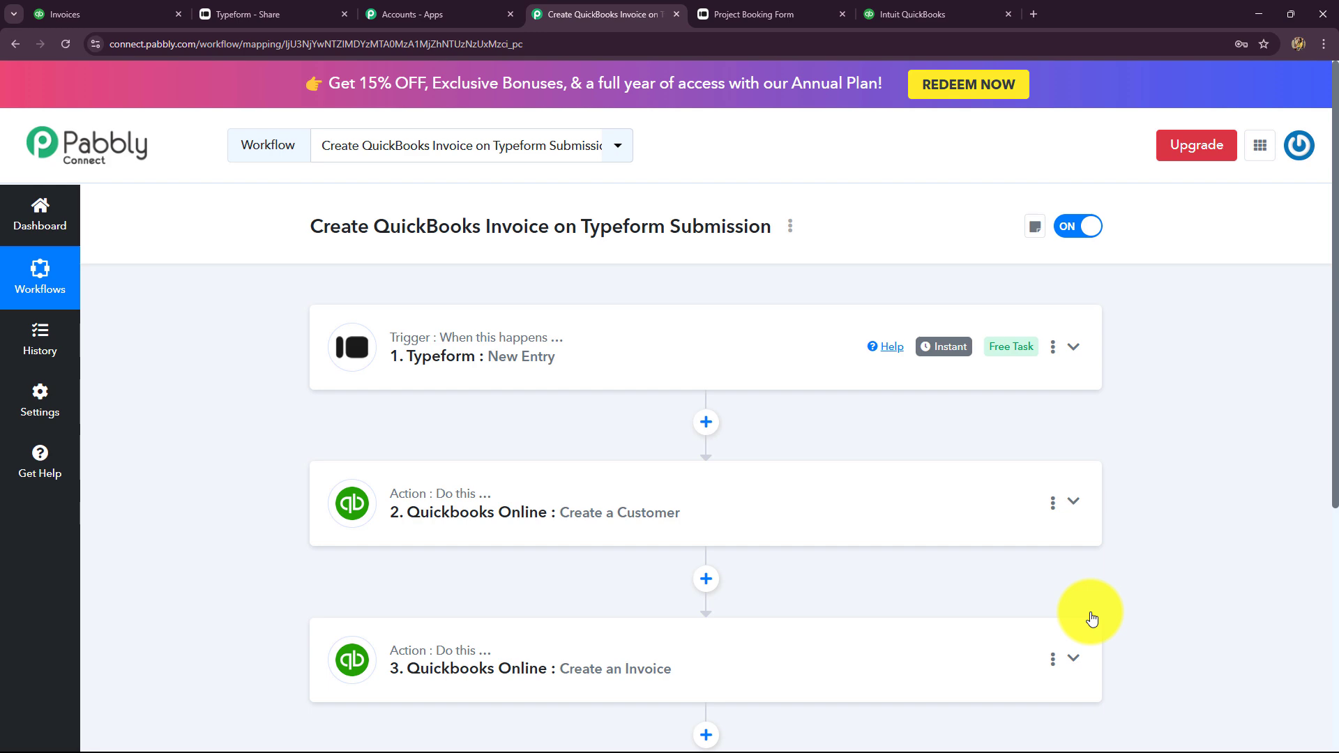
scroll(298, 490, down, 2)
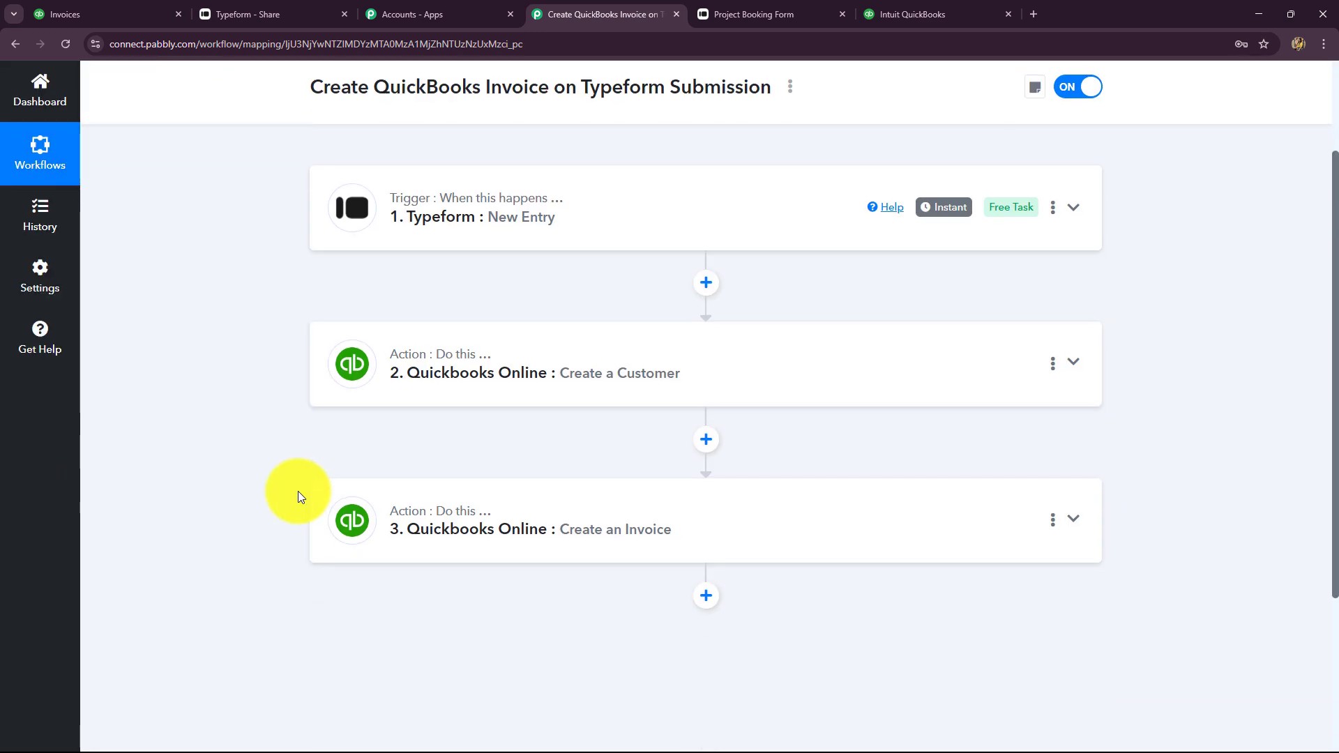
scroll(298, 491, up, 2)
scroll(299, 490, down, 2)
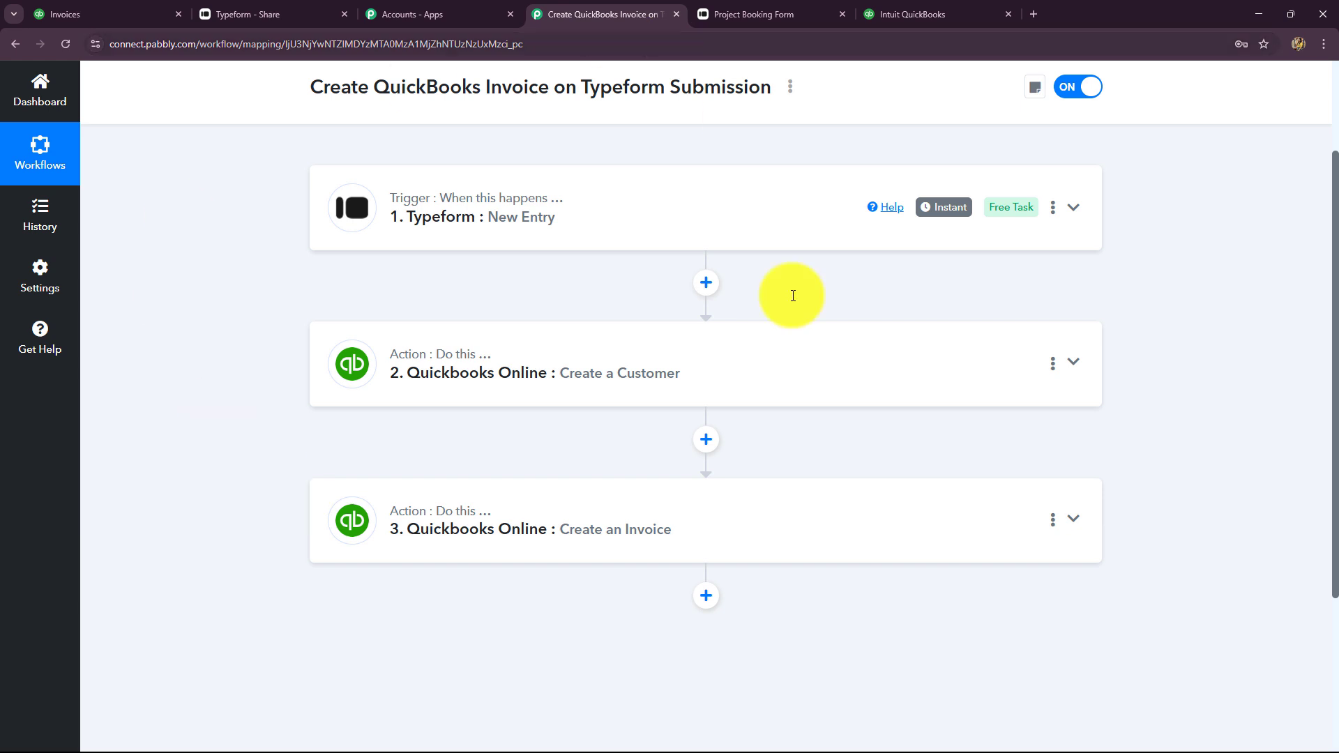